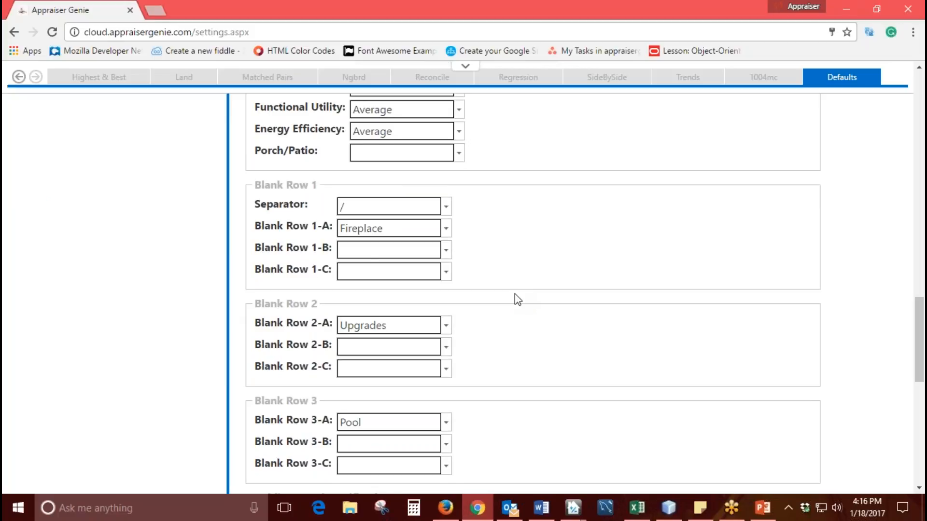
- Select a la mode as the Software in the default settings
scroll(515, 294, "down", 7)
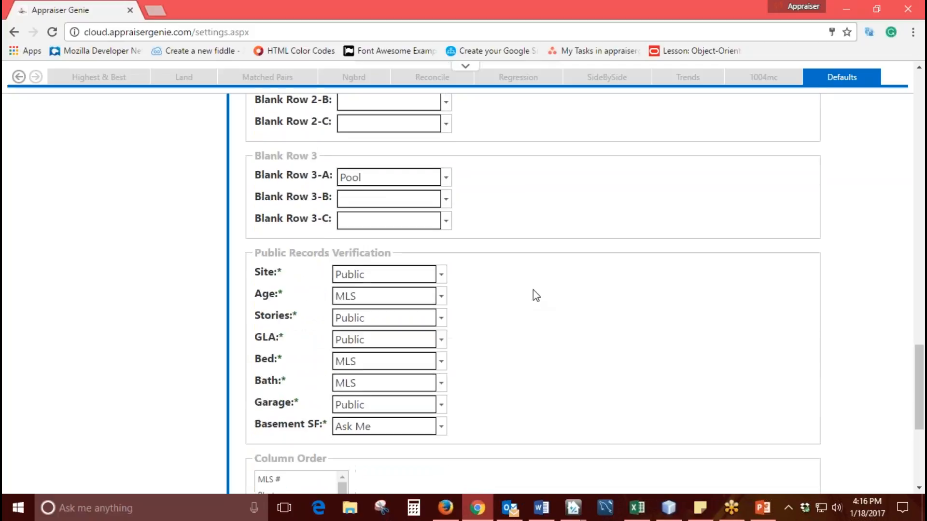
scroll(534, 359, "up", 6)
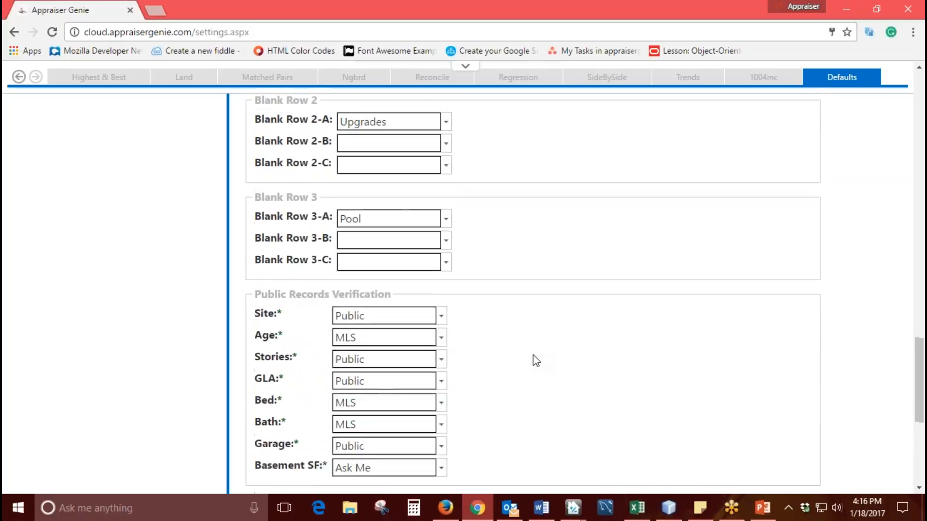
scroll(533, 357, "up", 14)
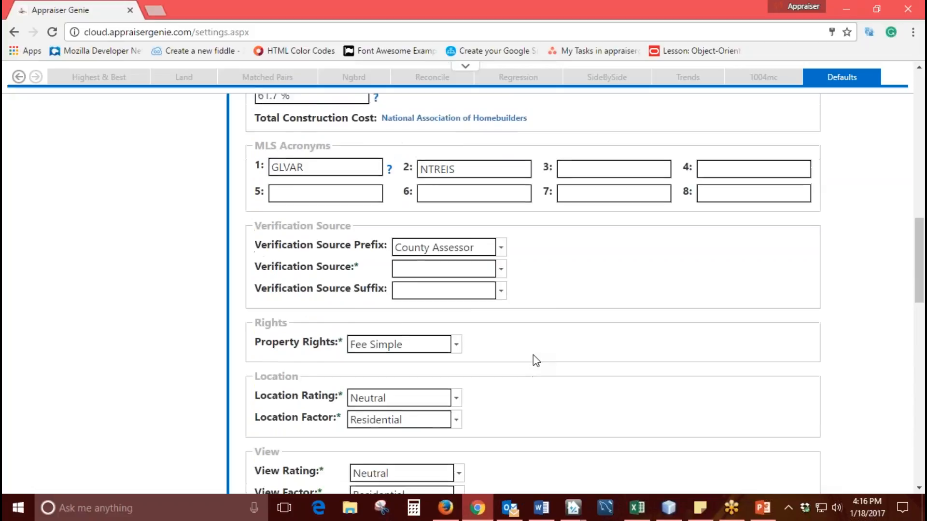
scroll(533, 354, "up", 10)
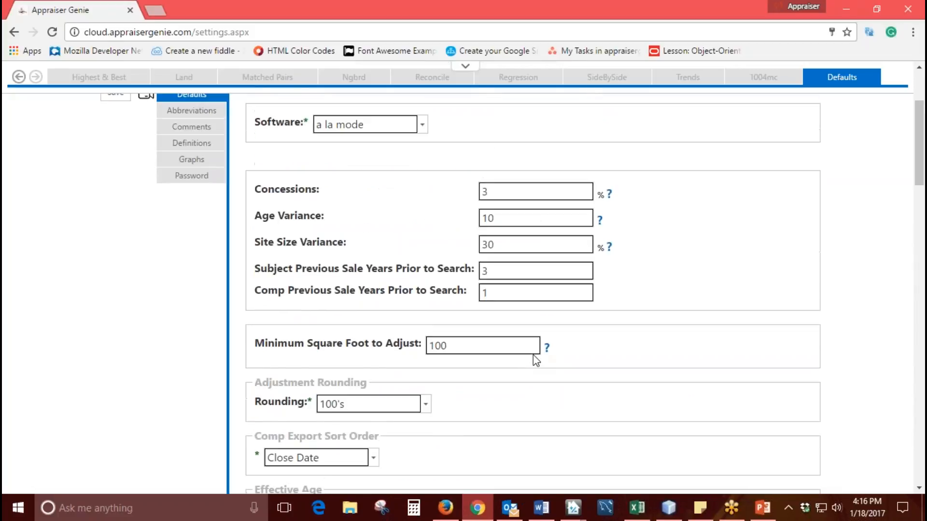
scroll(424, 236, "up", 2)
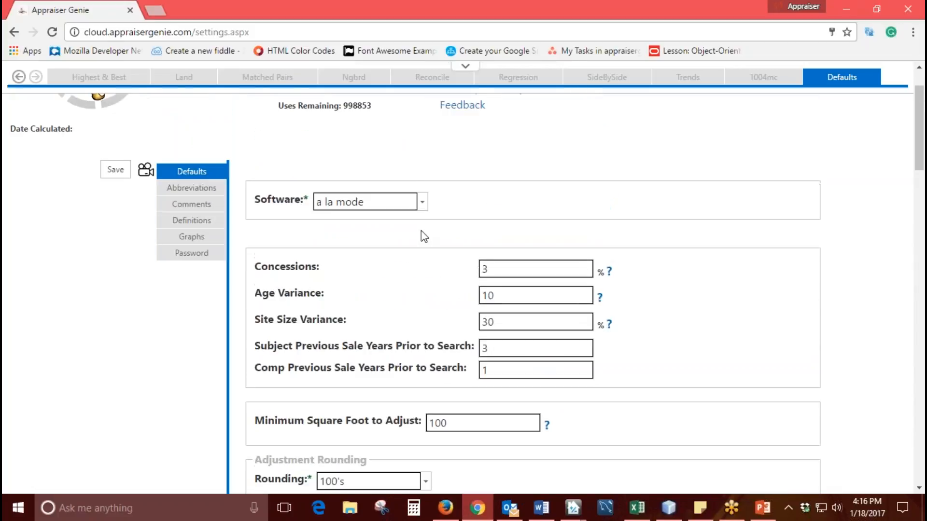
double_click(256, 202)
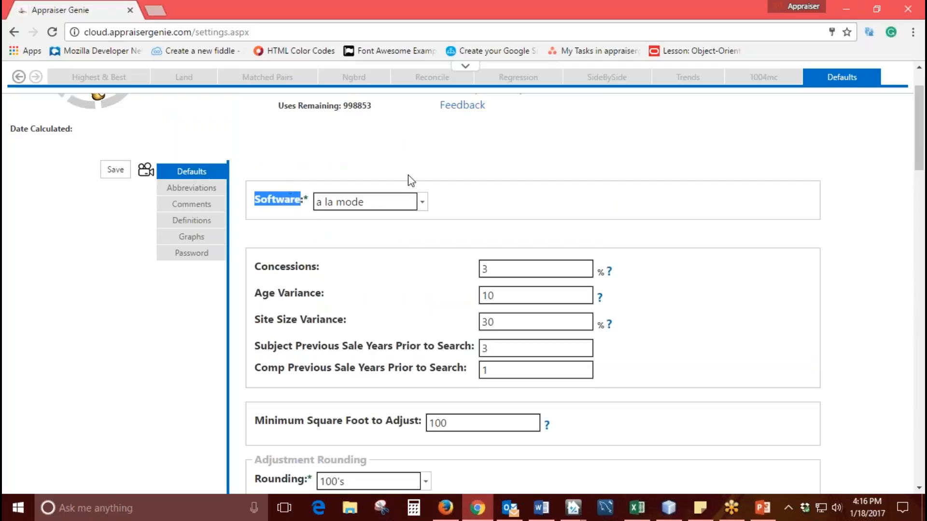
left_click(424, 209)
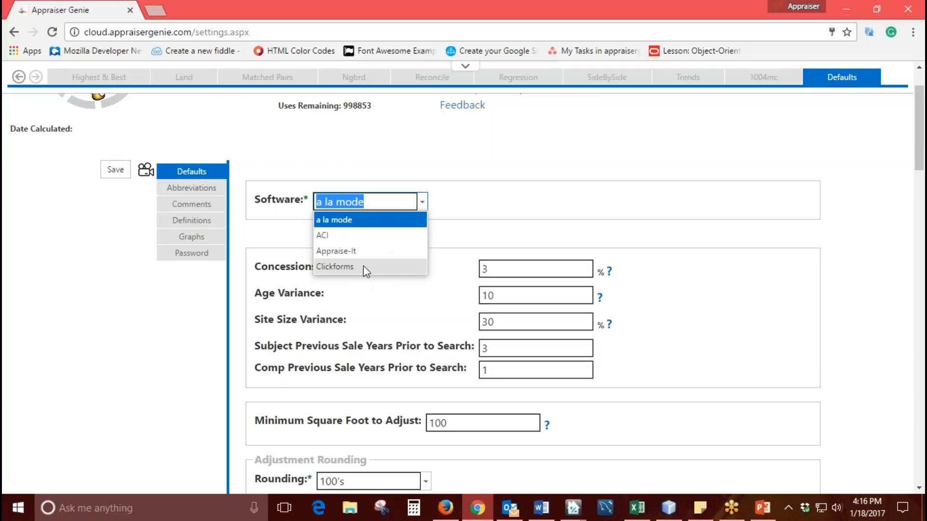
left_click(367, 220)
left_click(465, 220)
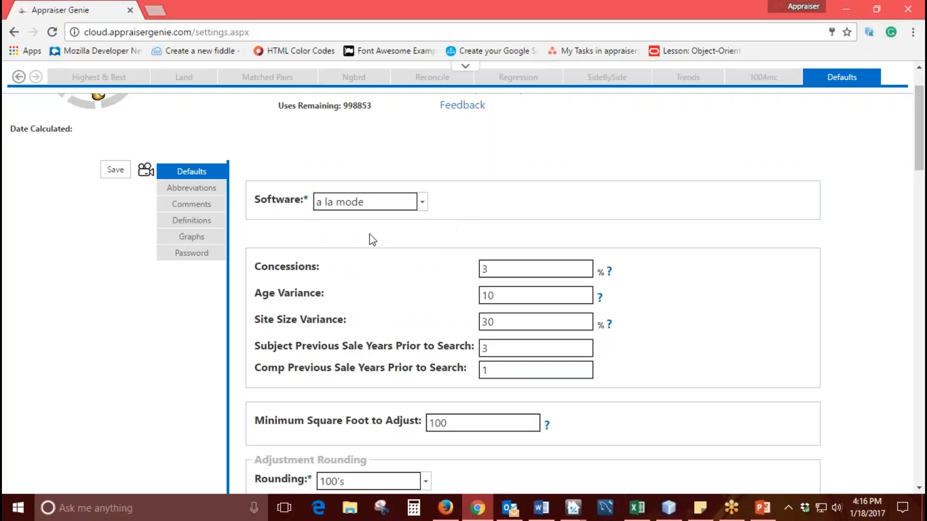
- Read the help explanation for the Concessions setting and close it
scroll(626, 125, "down", 1)
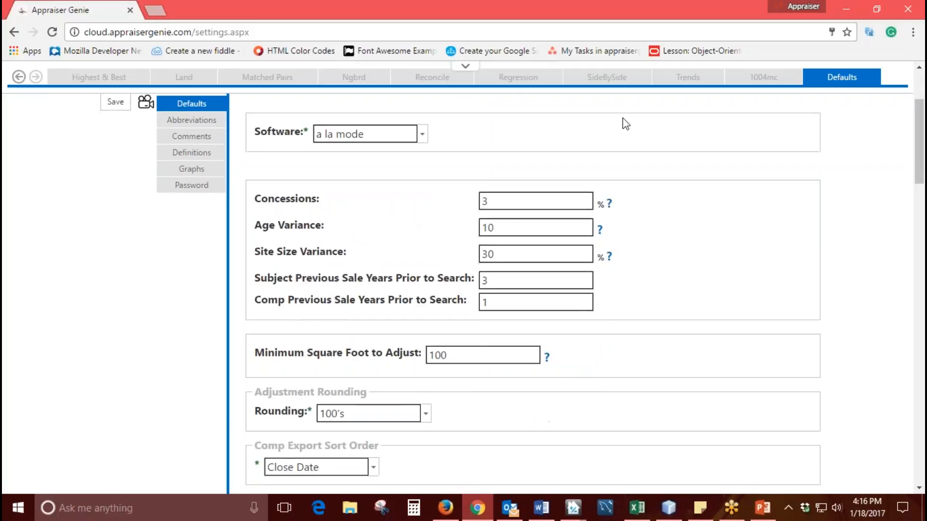
left_click(745, 19)
left_click_drag(329, 202, 254, 201)
left_click_drag(334, 228, 263, 230)
left_click(344, 232)
left_click(502, 202)
left_click(609, 203)
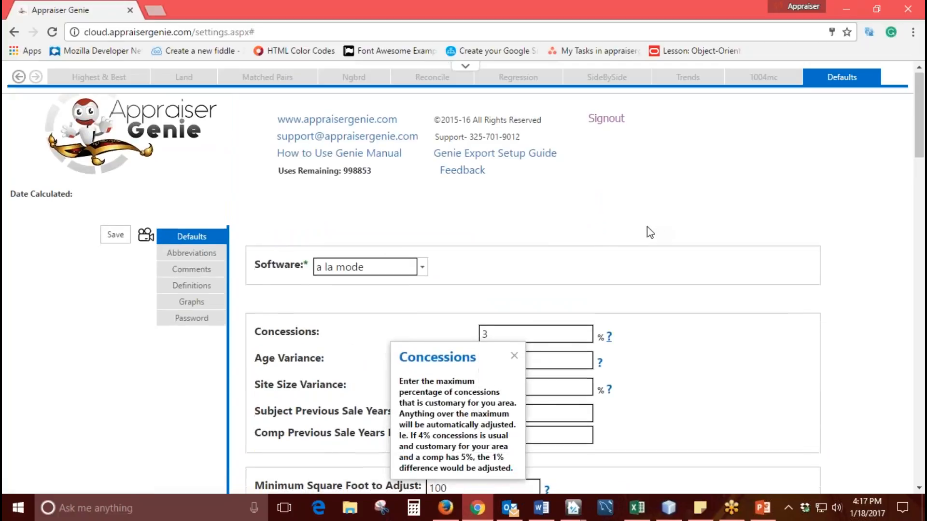
scroll(647, 227, "down", 3)
left_click_drag(459, 223, 325, 187)
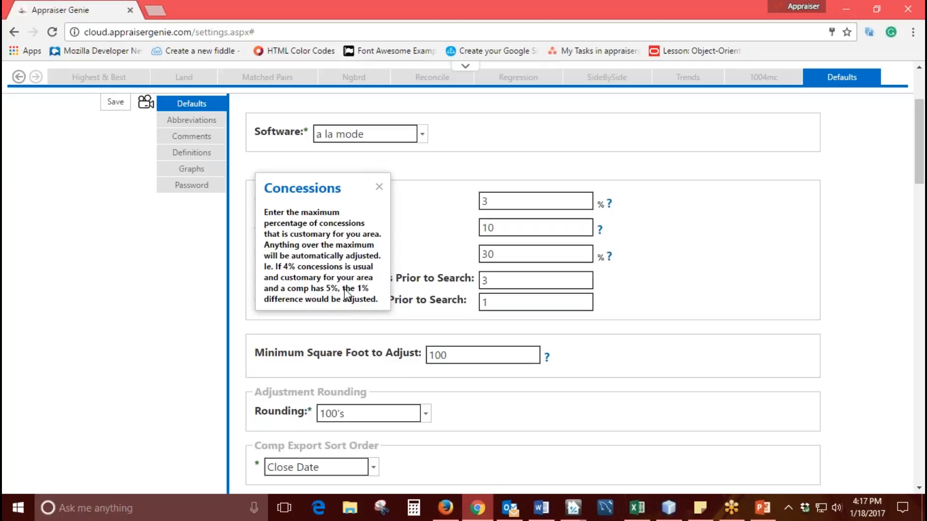
left_click(379, 188)
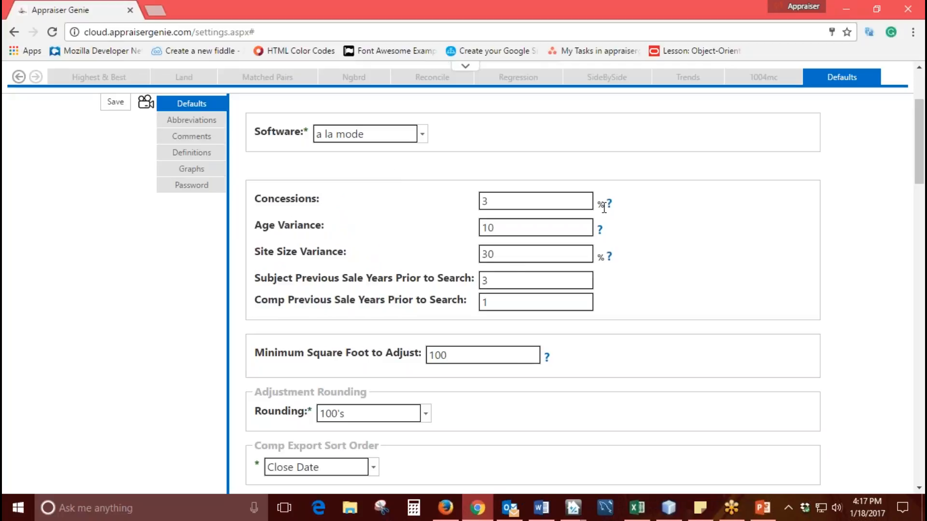
- Examine the percent units beside Concessions and Site Size Variance and the Concessions entry
left_click_drag(602, 208, 597, 208)
left_click(604, 256)
left_click_drag(604, 256, 597, 257)
left_click(599, 258)
left_click(496, 255)
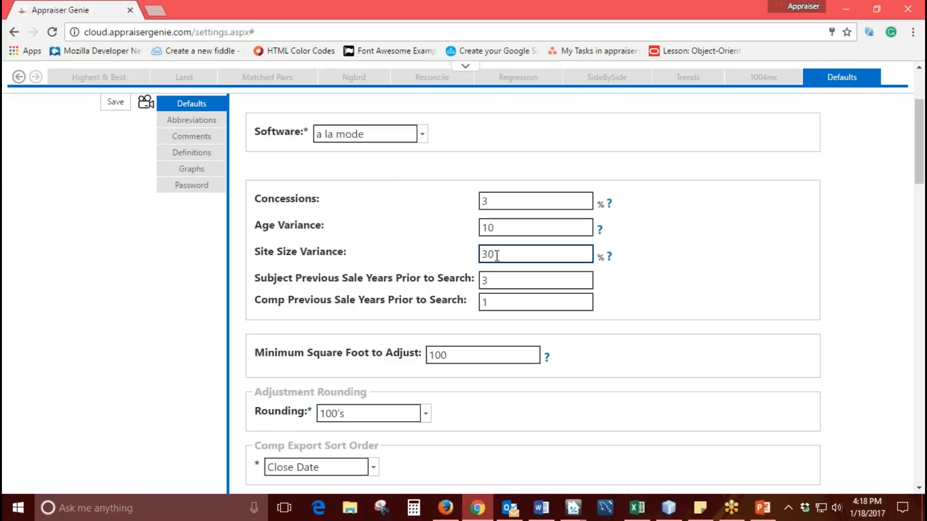
left_click_drag(498, 201, 479, 200)
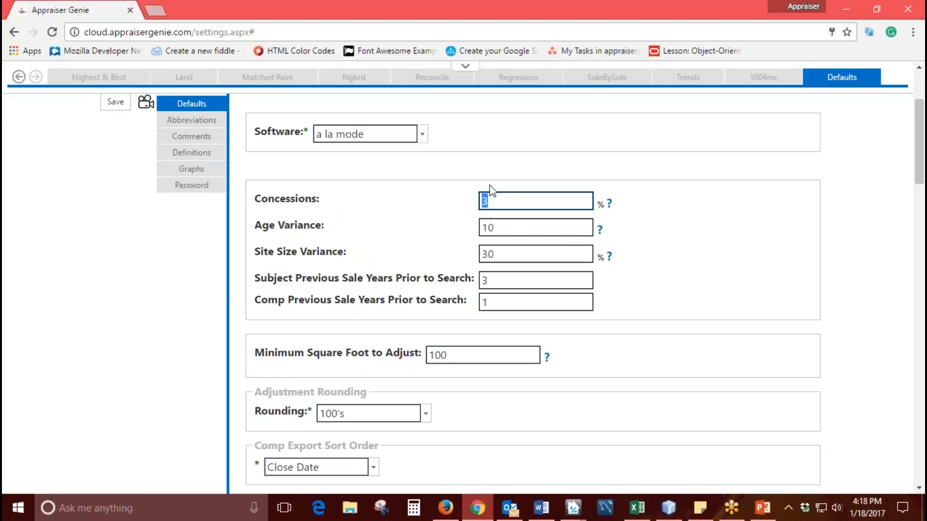
left_click(467, 221)
- Clear the Age Variance value and set it to 10
left_click(502, 229)
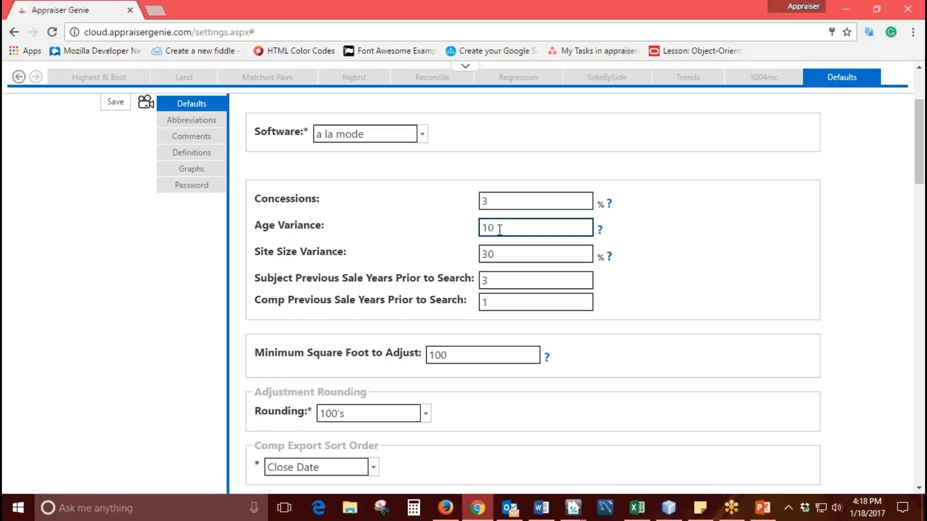
key("BackSpace")
key("BackSpace")
type("0")
key("BackSpace")
type("10")
left_click(447, 238)
- Replace the Site Size Variance value with 30 percent
scroll(459, 237, "down", 1)
left_click_drag(499, 184, 473, 188)
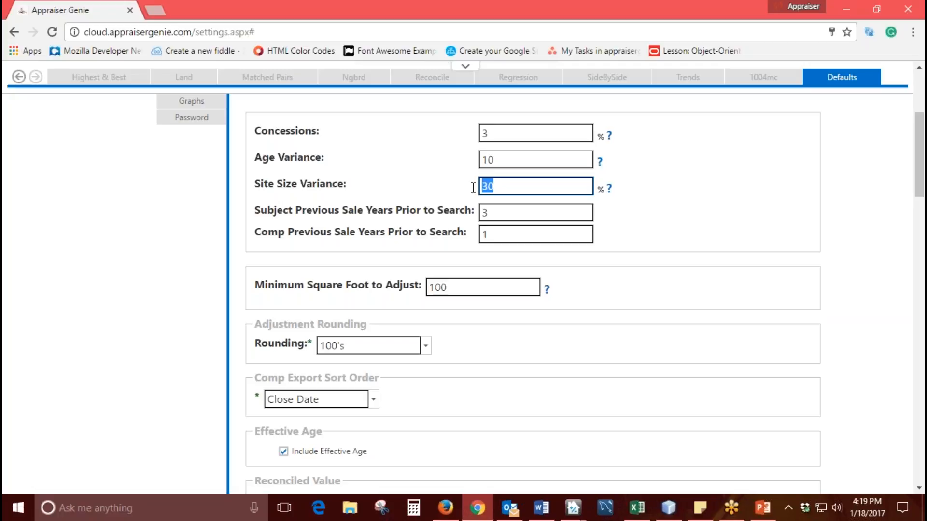
type("0")
key("BackSpace")
type("30")
- Review the Subject and Comp Previous Sale Years Prior to Search settings
double_click(485, 213)
left_click(495, 234)
double_click(263, 211)
left_click_drag(305, 217, 397, 216)
left_click_drag(260, 237, 460, 257)
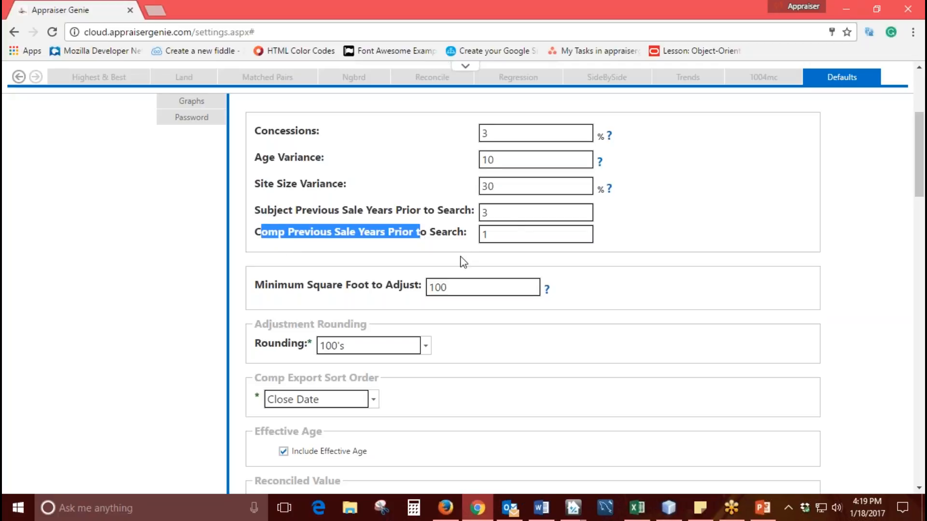
left_click(515, 222)
left_click(506, 233)
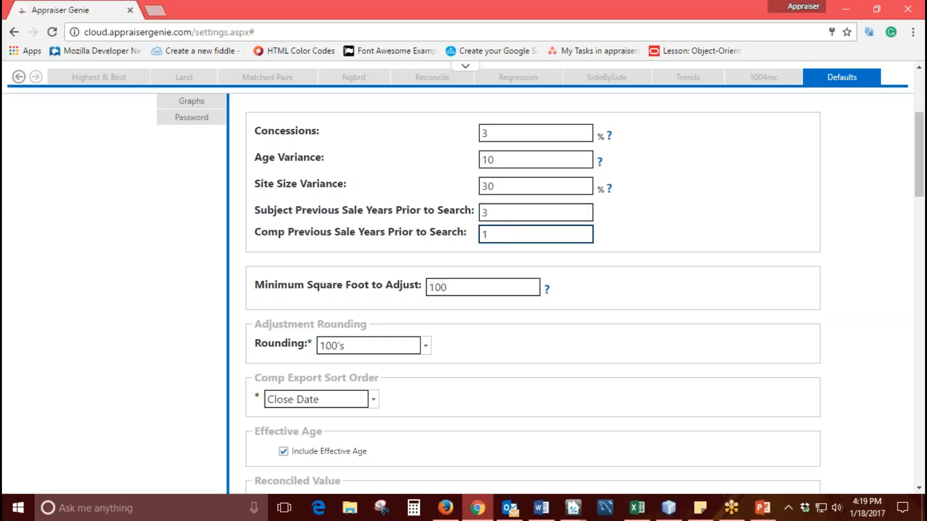
left_click_drag(490, 233, 477, 236)
- Try 50 as the Minimum Square Foot to Adjust and replace it with 100
scroll(466, 250, "down", 1)
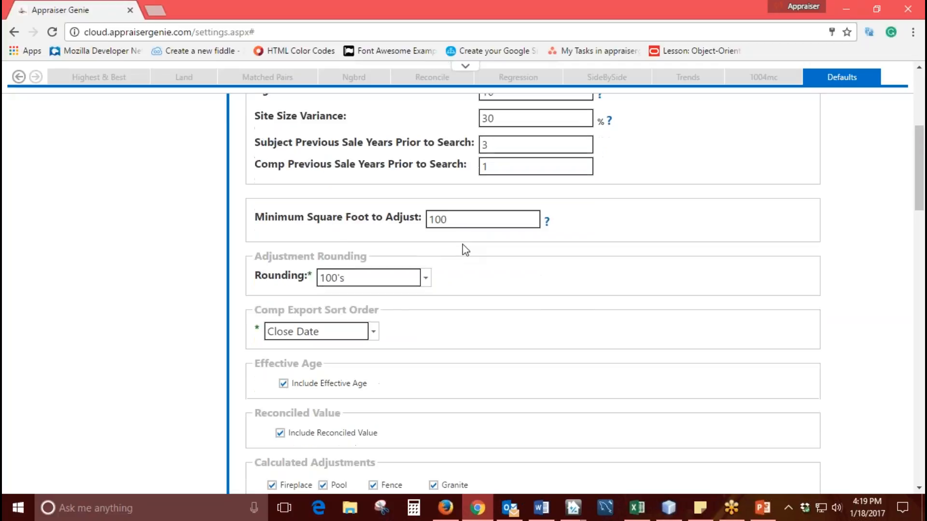
left_click_drag(255, 217, 422, 223)
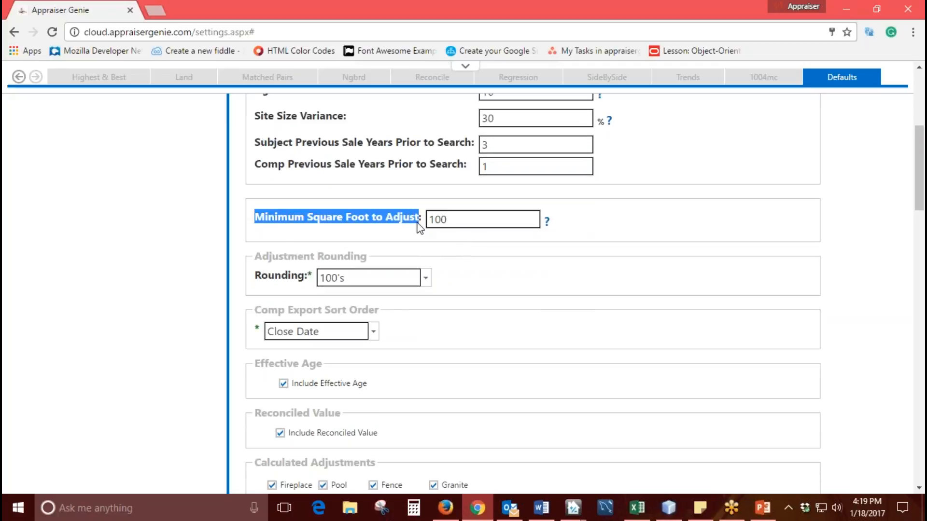
left_click(467, 218)
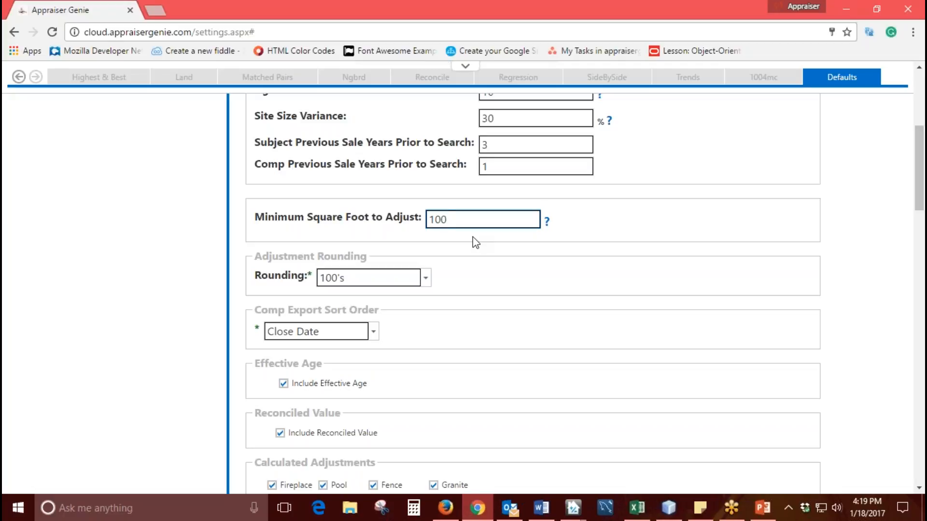
key("BackSpace")
key("BackSpace")
key("BackSpace")
type("50")
key("BackSpace")
key("BackSpace")
type("100")
left_click(478, 259)
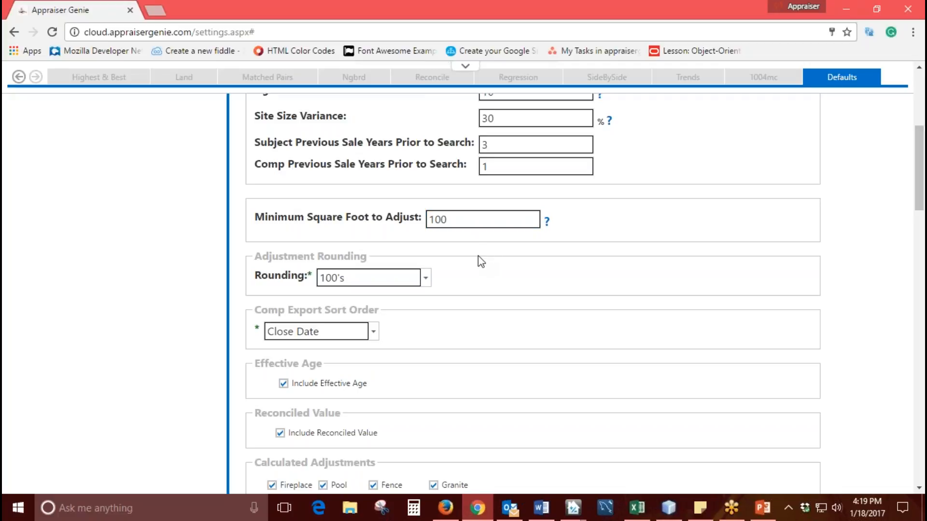
- Choose 100's as the Adjustment Rounding option
scroll(478, 261, "down", 1)
left_click_drag(254, 188, 300, 186)
left_click(396, 186)
left_click(426, 212)
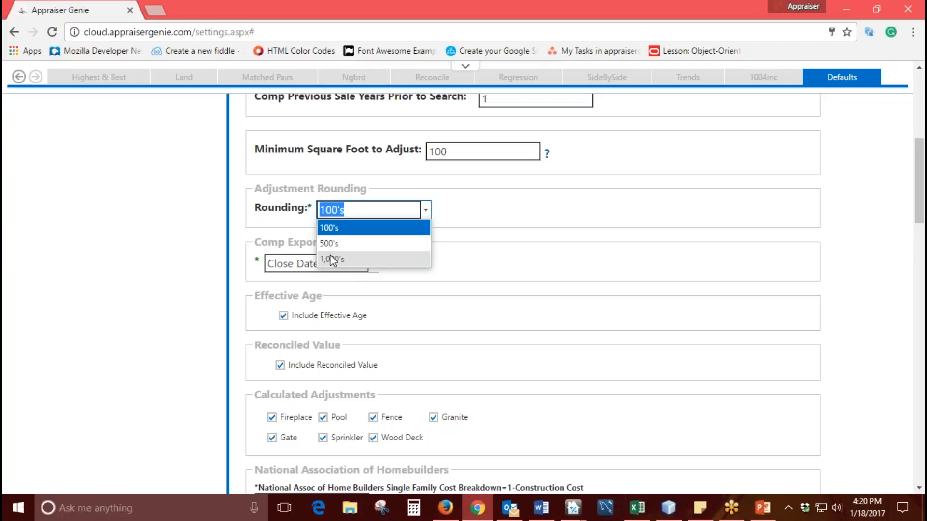
left_click(335, 227)
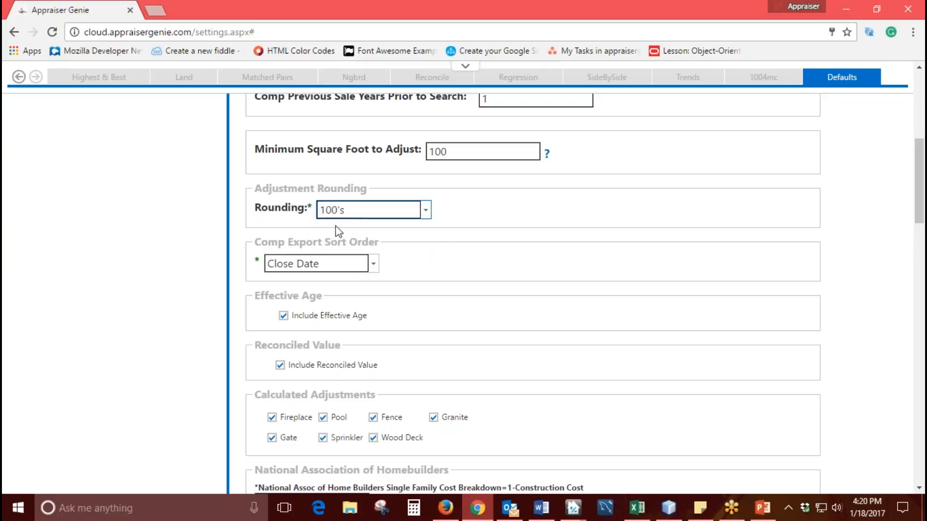
left_click(484, 259)
- Look through the Comp Export Sort Order options and choose Close Date
scroll(487, 252, "down", 1)
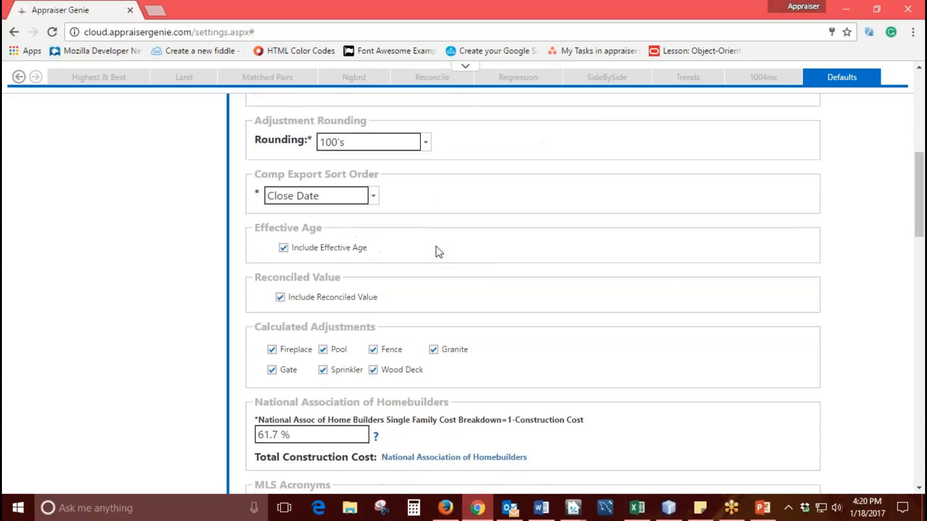
mouse_move(387, 173)
left_mouse_down()
mouse_move(332, 174)
mouse_move(408, 170)
mouse_move(394, 175)
left_mouse_up()
left_click(373, 196)
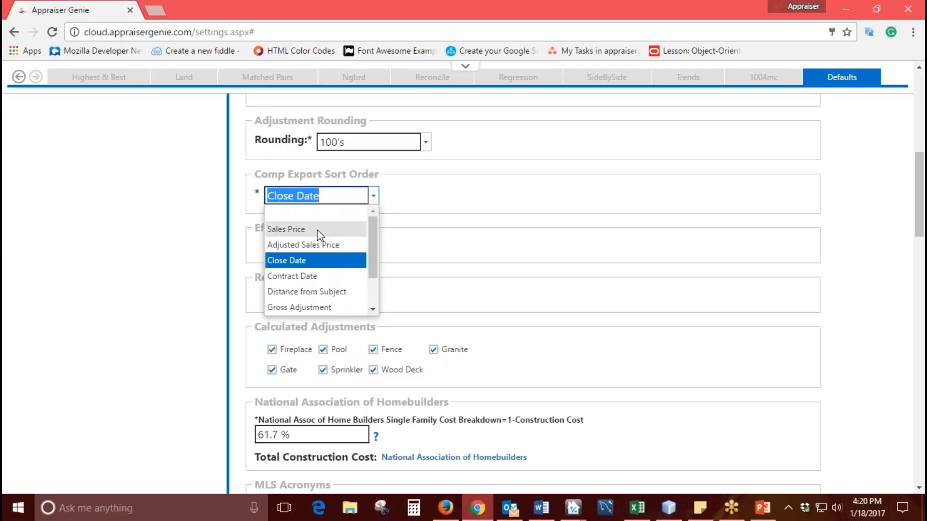
scroll(373, 250, "down", 1)
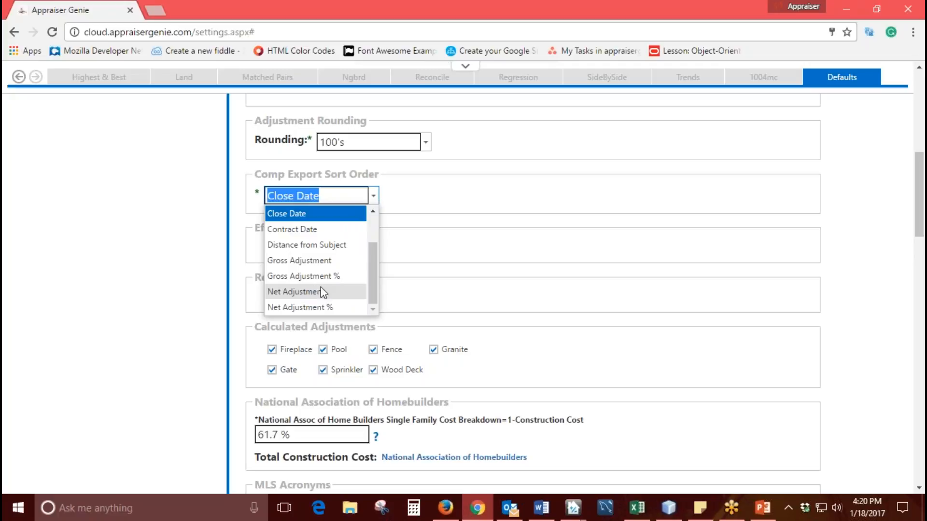
scroll(373, 282, "up", 1)
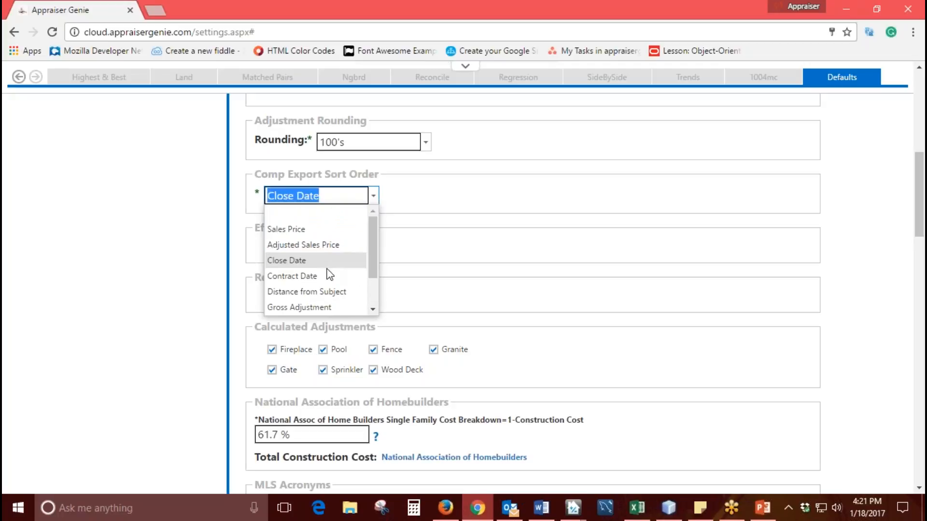
left_click(303, 264)
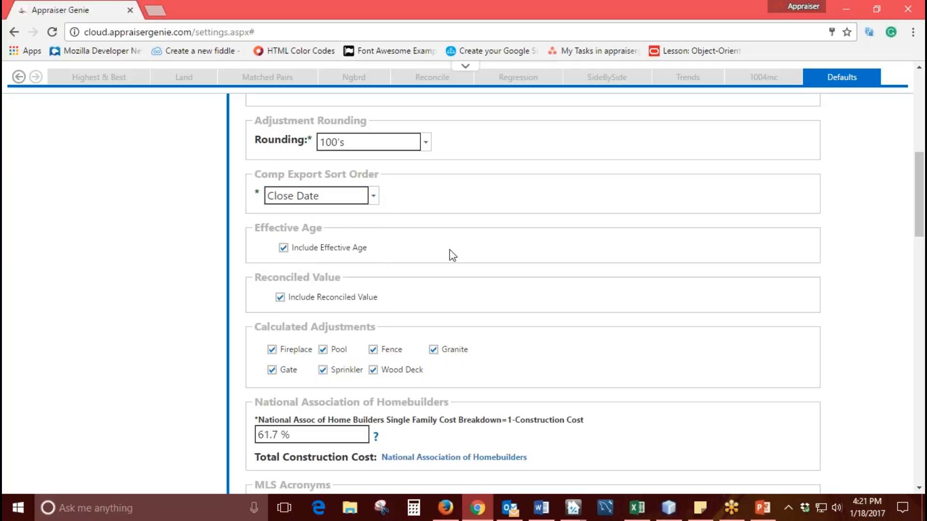
- Review the Effective Age, Reconciled Value and Calculated Adjustments settings
scroll(452, 255, "down", 1)
left_click_drag(332, 162, 254, 160)
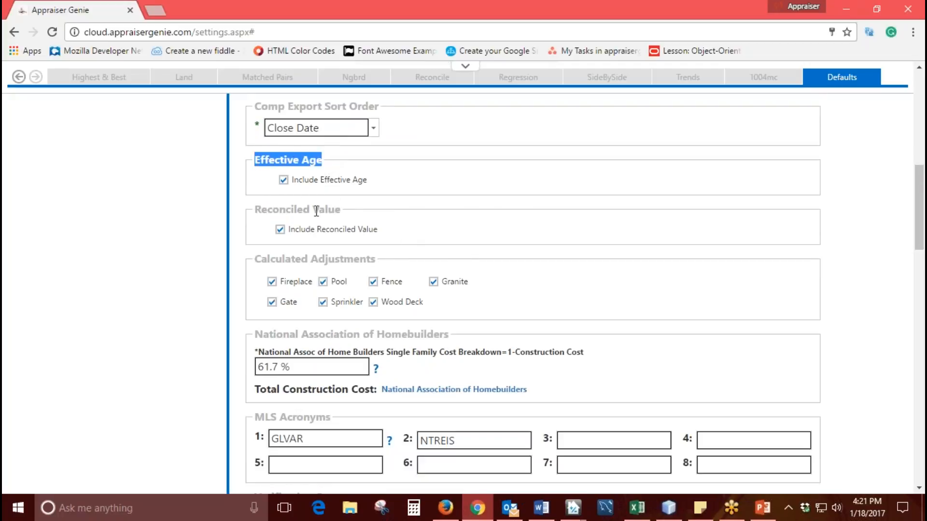
left_click_drag(336, 212, 252, 211)
left_click_drag(379, 259, 254, 264)
left_click(392, 256)
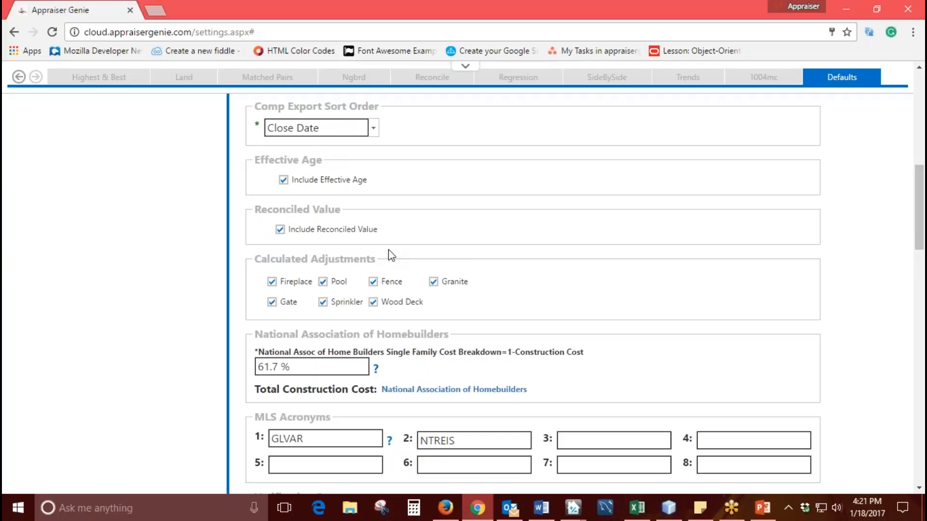
left_click_drag(376, 181, 292, 183)
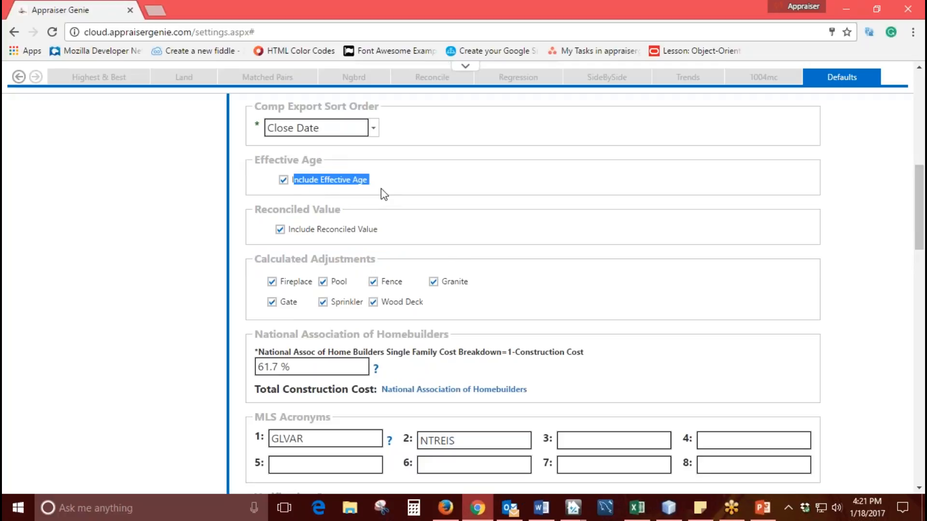
left_click_drag(382, 231, 288, 232)
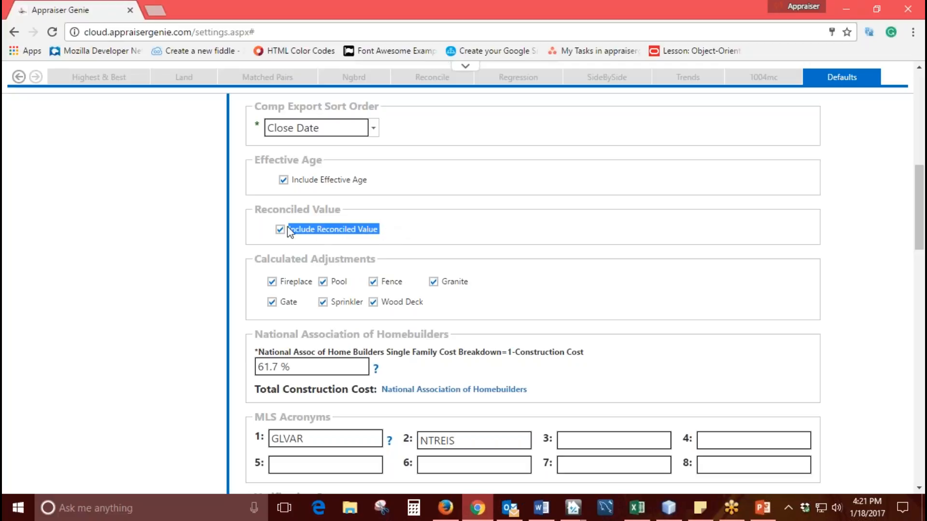
left_click(423, 239)
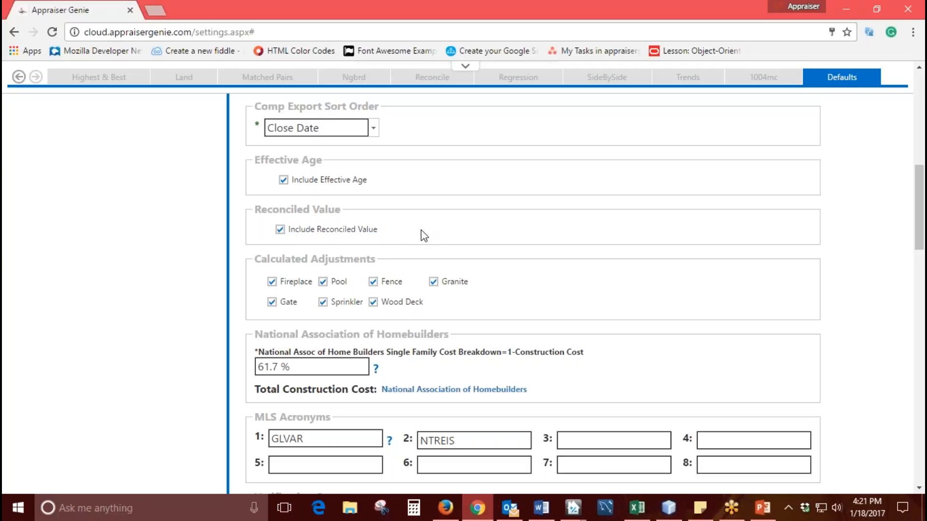
scroll(418, 230, "down", 1)
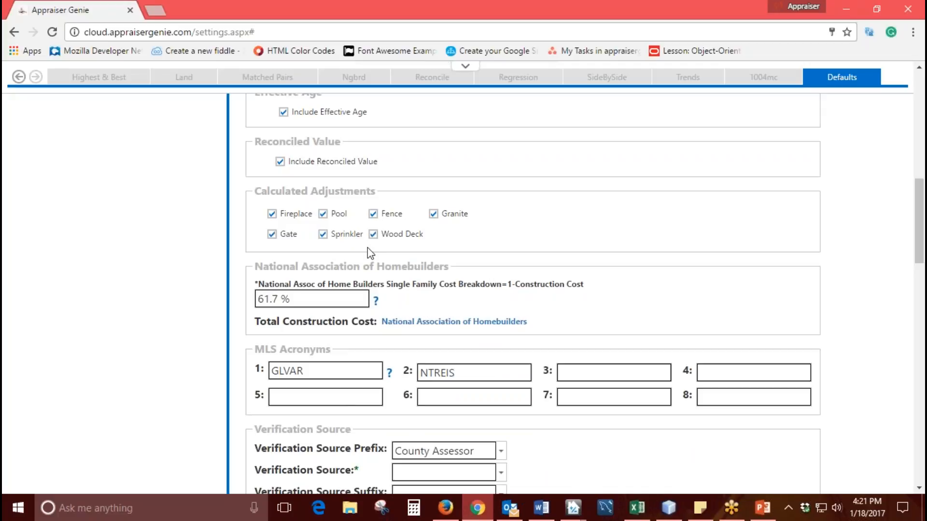
- Try excluding Fence, Sprinkler and Wood Deck from the Calculated Adjustments and include all three again
left_click(374, 214)
left_click(323, 234)
left_click(371, 235)
left_click(375, 234)
left_click(323, 234)
left_click(373, 214)
- Open the National Association of Homebuilders link for Total Construction Cost in a new browser tab and show it
scroll(450, 238, "down", 3)
left_click_drag(254, 131, 477, 133)
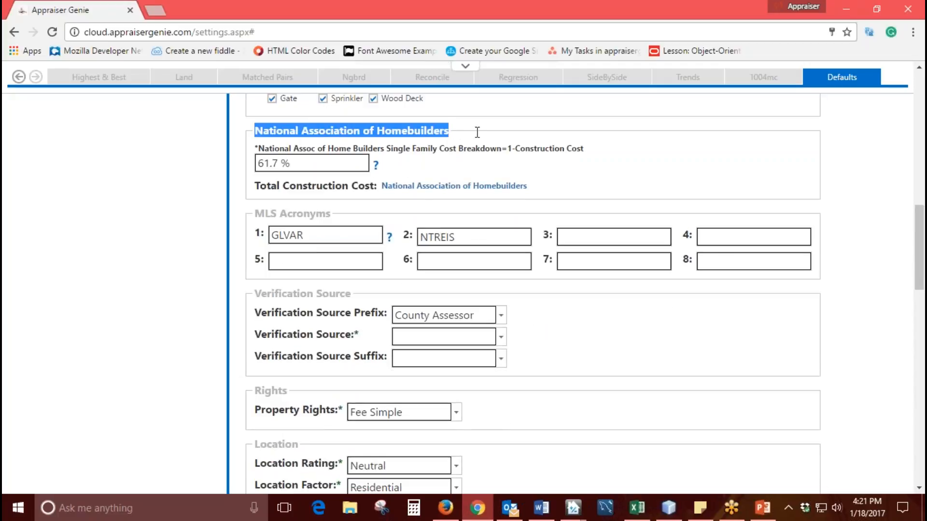
left_click(477, 132)
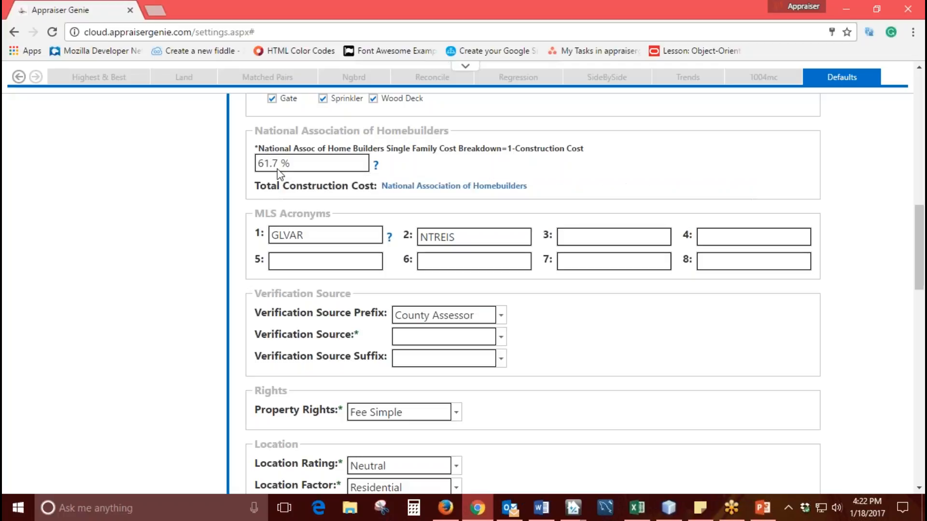
right_click(408, 187)
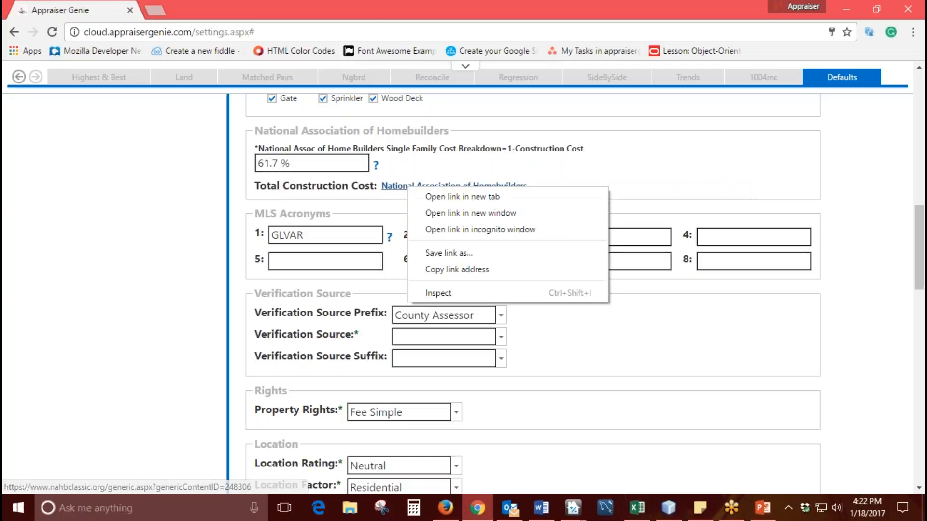
left_click(439, 197)
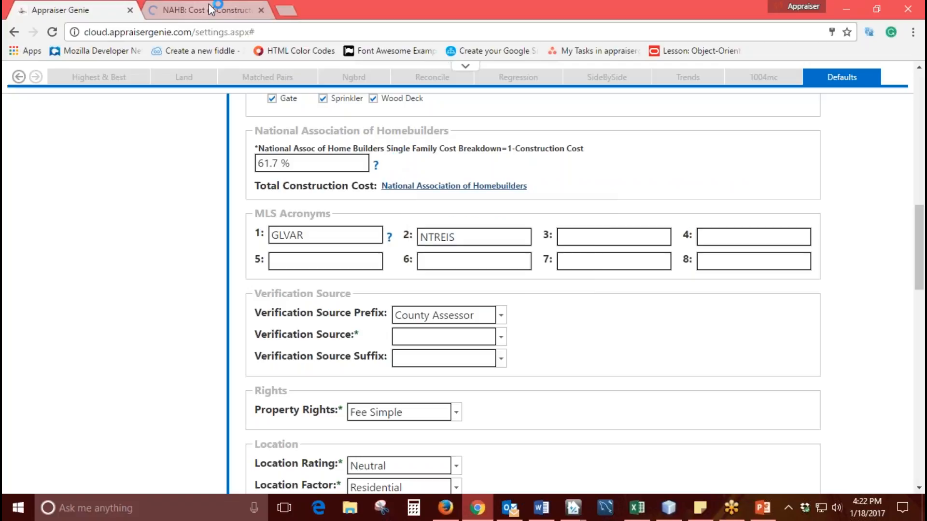
key("ctrl+Tab")
- Review the Cost of Constructing a Home study and its Single Family Price and Cost Breakdowns table, and close the page
left_click_drag(481, 175, 274, 177)
scroll(643, 283, "down", 8)
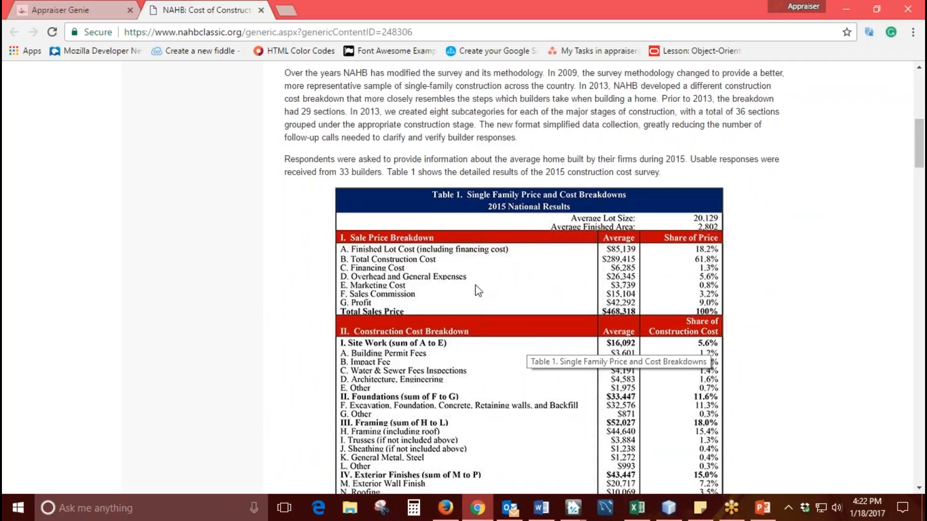
scroll(520, 283, "down", 8)
scroll(520, 283, "down", 4)
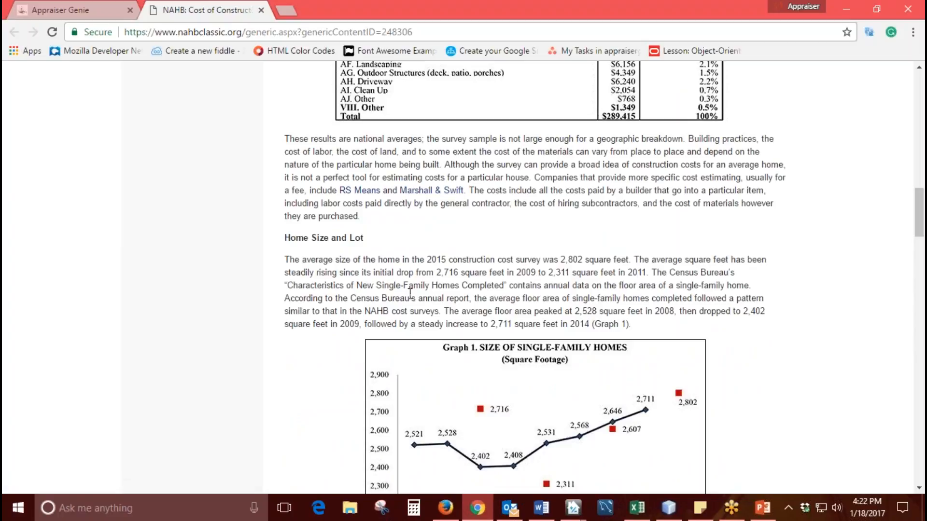
scroll(562, 274, "up", 15)
scroll(336, 208, "up", 4)
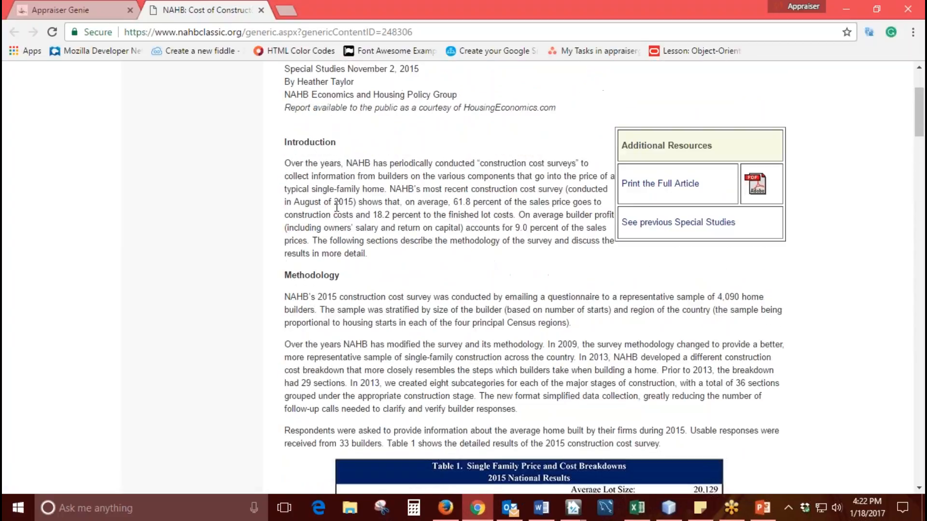
scroll(336, 208, "up", 3)
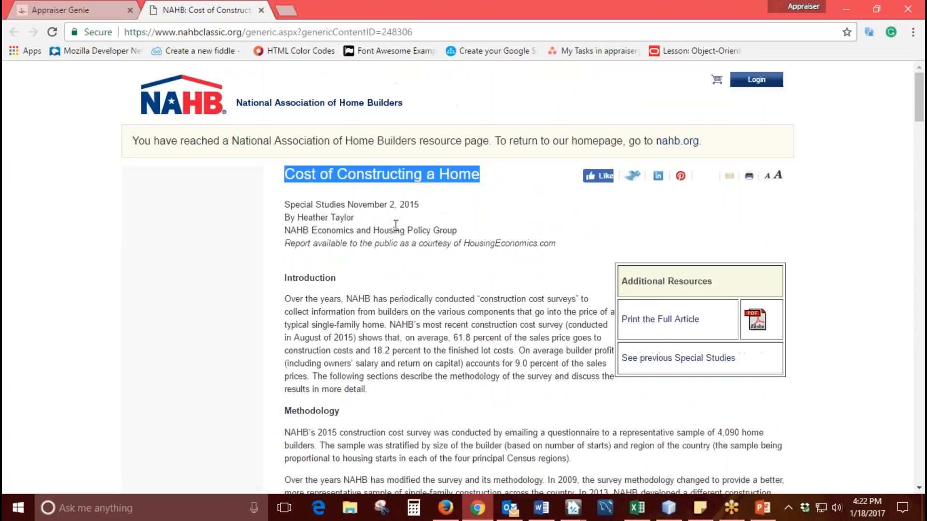
left_click(262, 11)
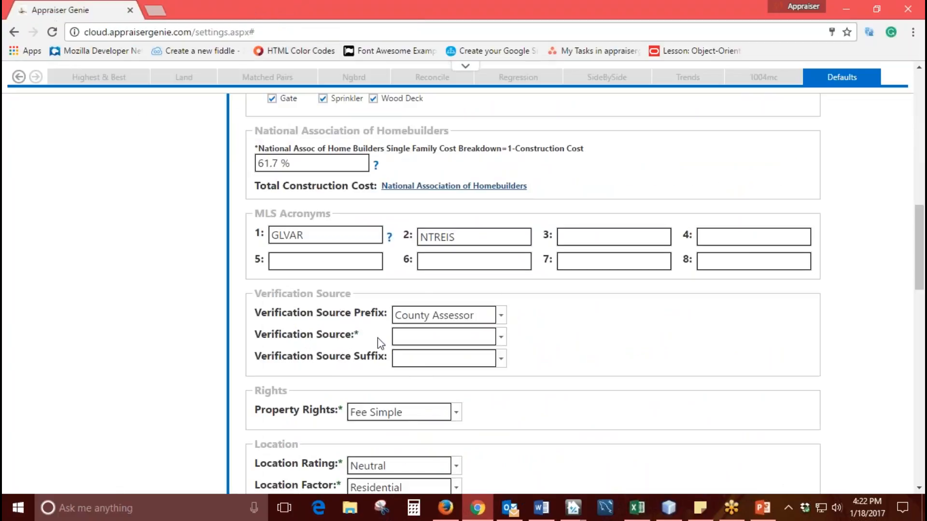
- Examine the GLVAR and NTREIS entries in the first two MLS Acronyms fields
left_click_drag(336, 215, 254, 214)
left_click(321, 237)
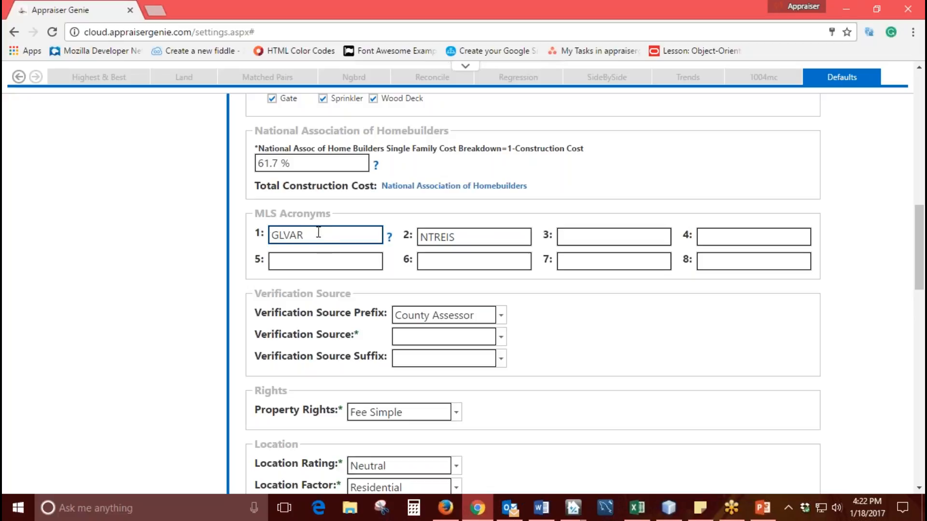
double_click(318, 232)
left_click(323, 234)
left_click_drag(457, 240, 416, 240)
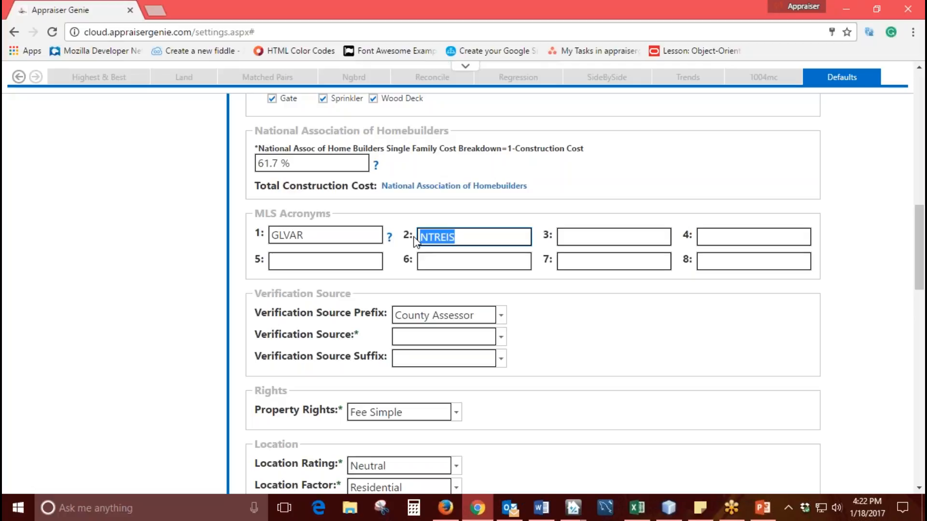
left_click(463, 239)
double_click(462, 236)
left_click(472, 235)
- Go through the remaining MLS Acronyms fields without entering anything
key("Tab")
key("Tab")
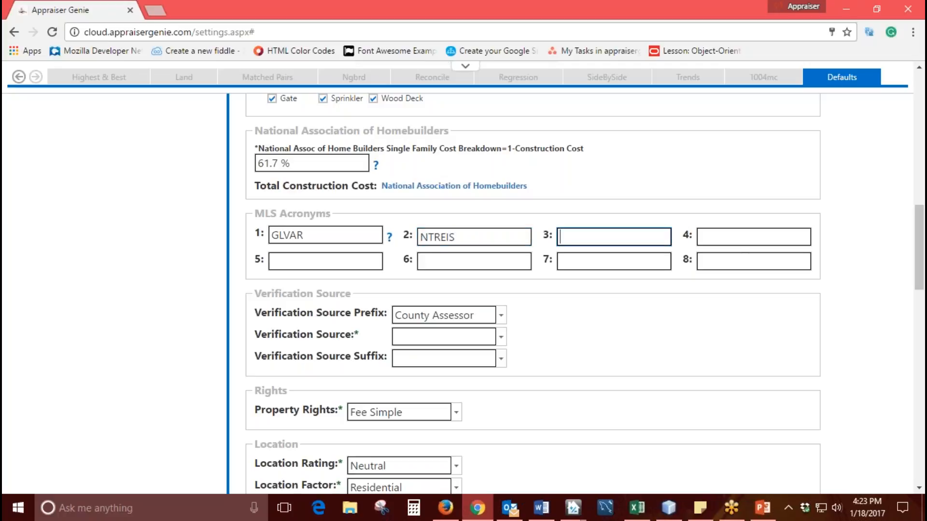
left_click(333, 262)
left_click(455, 262)
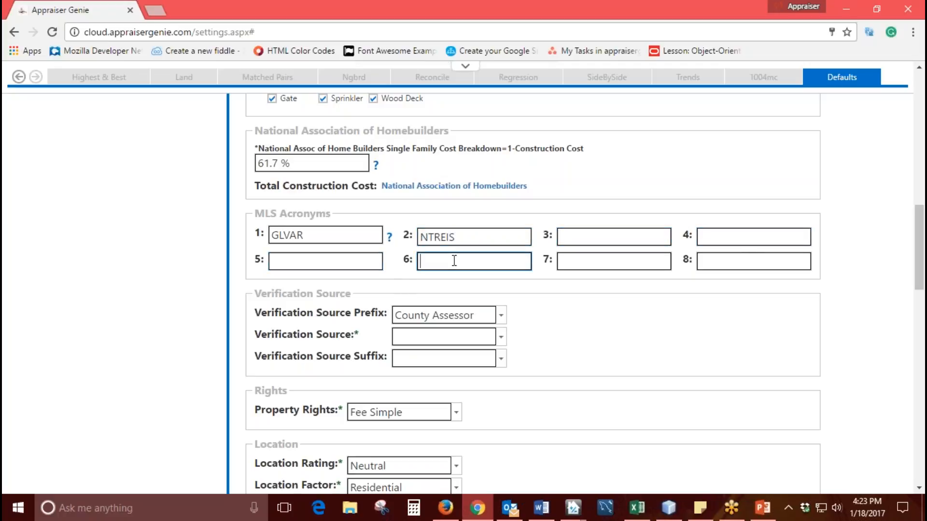
left_click(587, 265)
key("Tab")
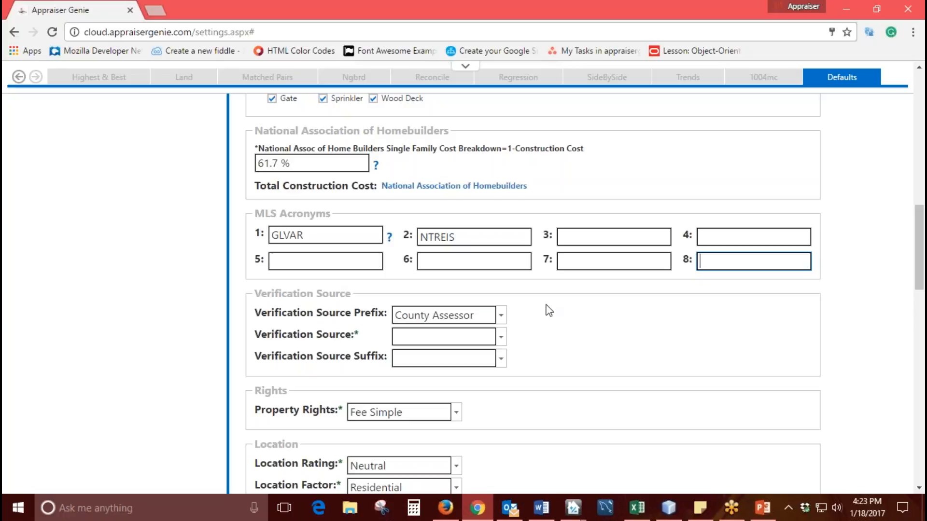
- Check the Verification Source settings, switch to the open appraisal report in TOTAL and go to URAR page 2
scroll(546, 311, "down", 3)
triple_click(354, 161)
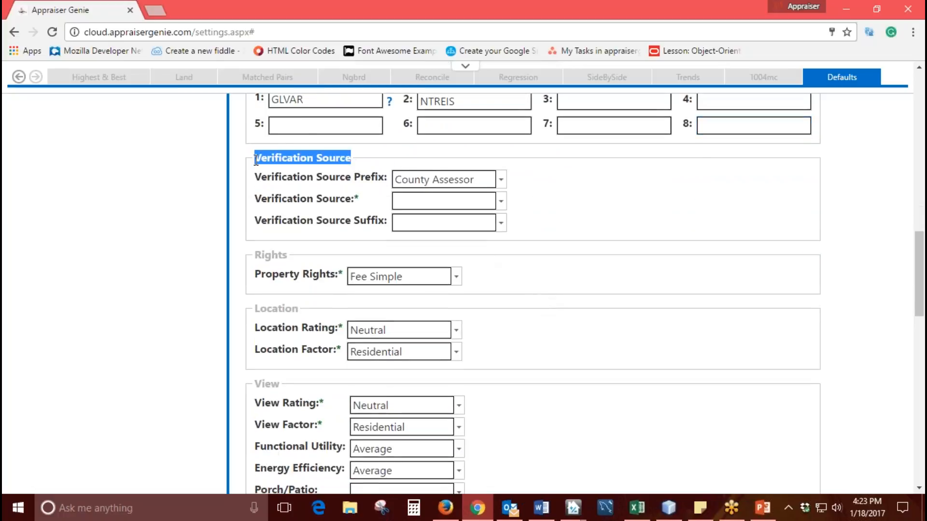
left_click(352, 212)
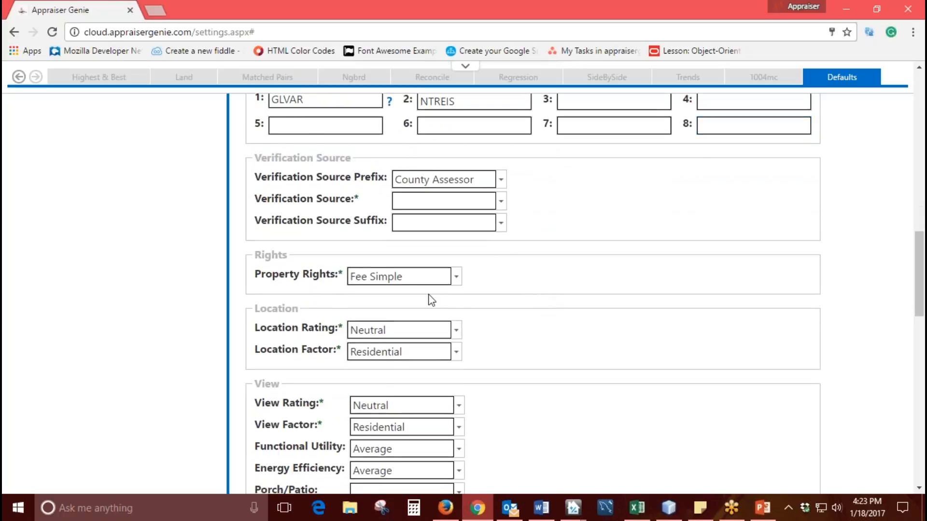
mouse_move(575, 507)
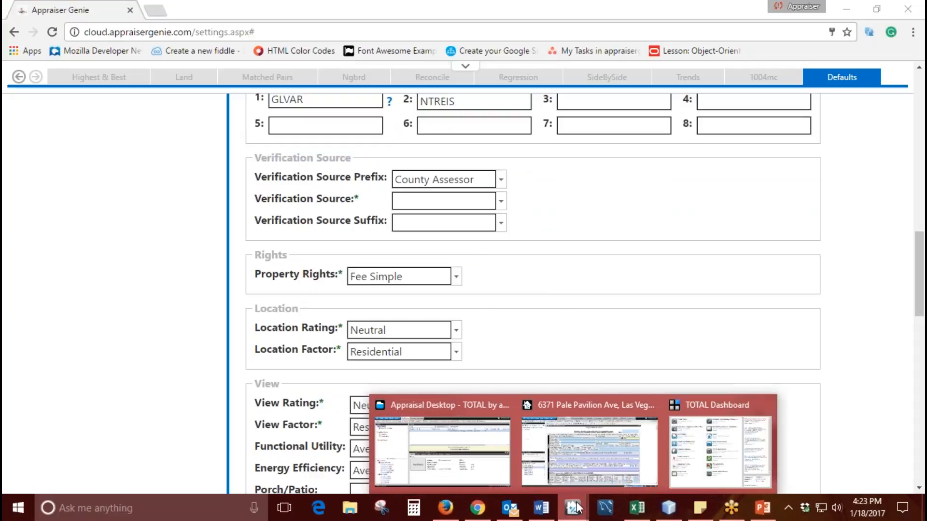
left_click(589, 465)
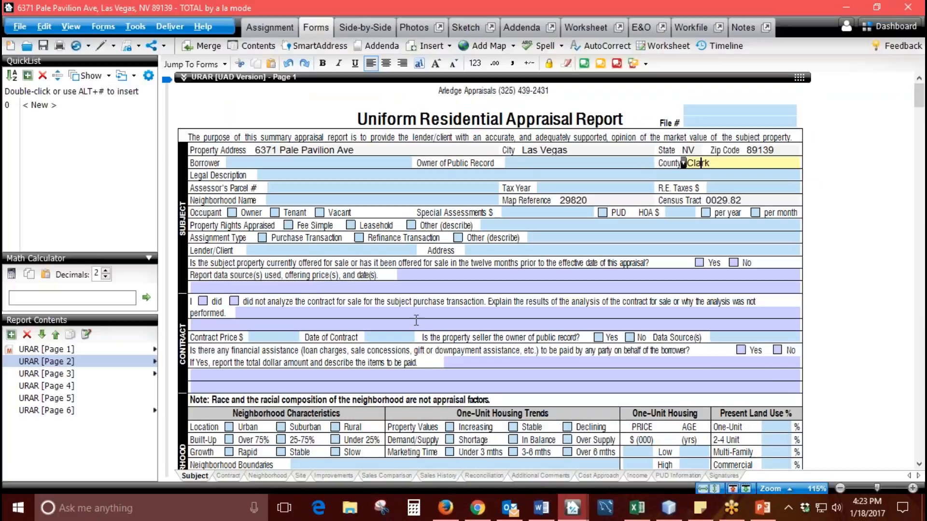
left_click(106, 362)
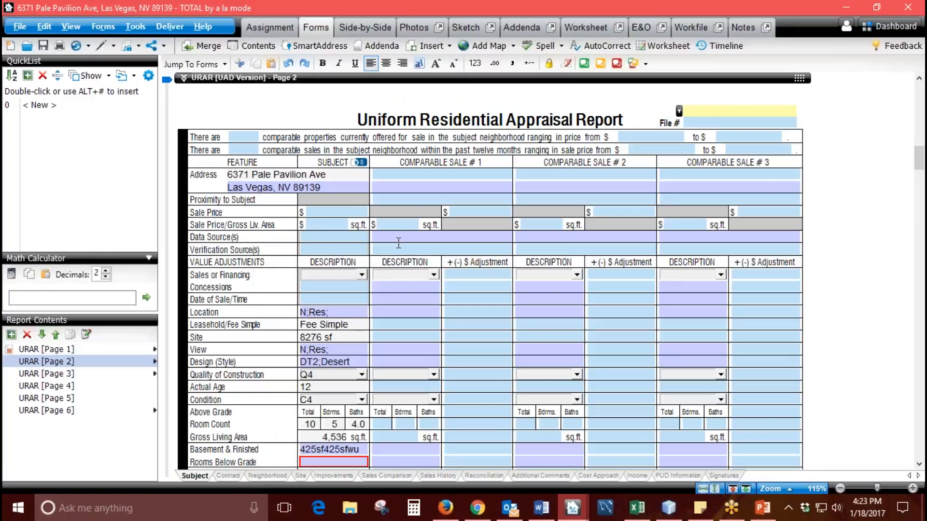
- Examine the Data Source(s) fields of the three comparable sales on URAR page 2
left_click(400, 237)
key("Tab")
key("Tab")
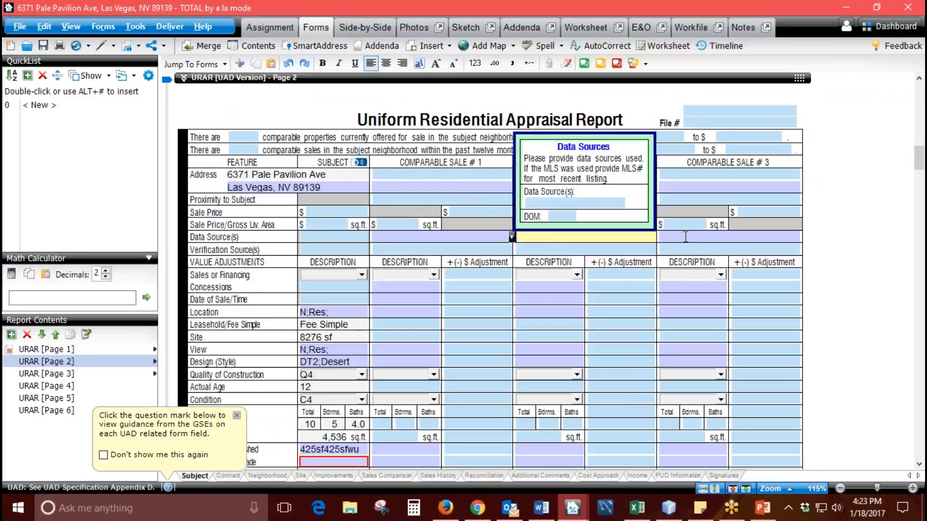
left_click(475, 240)
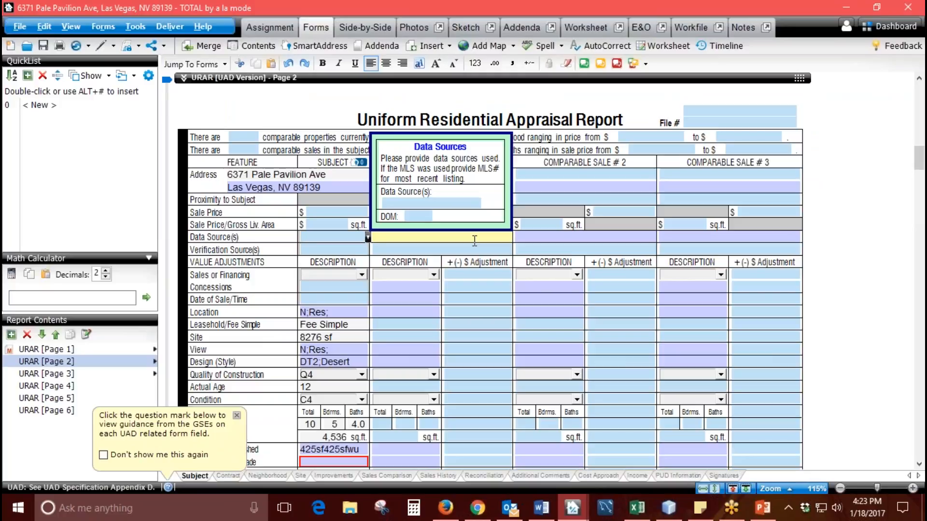
key("Tab")
key("Tab")
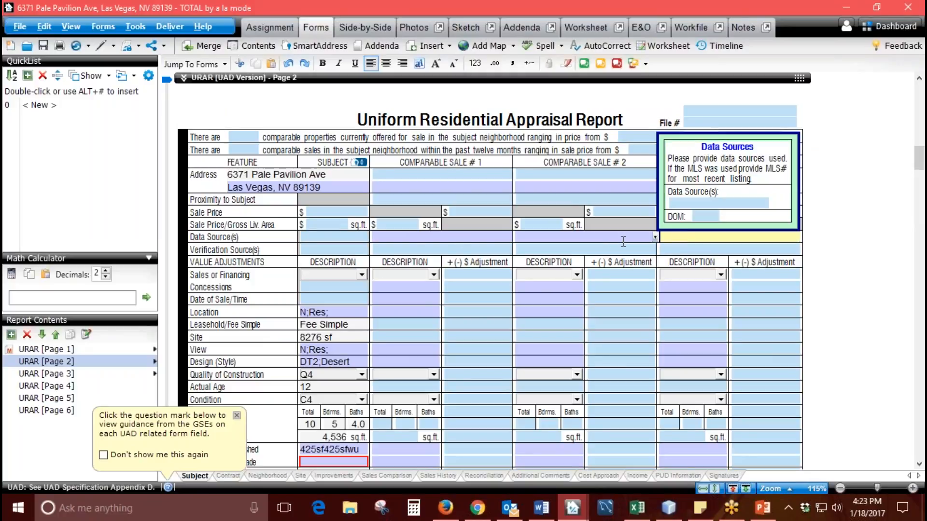
- Compare the comparables' Verification Source(s) fields in the report with the Verification Source settings in Appraiser Genie
scroll(445, 201, "down", 3)
left_click(397, 167)
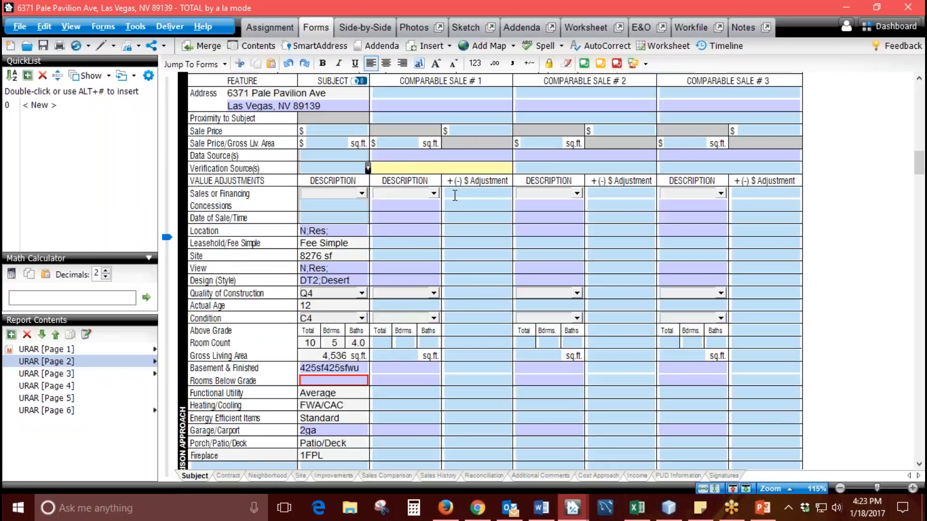
left_click(478, 508)
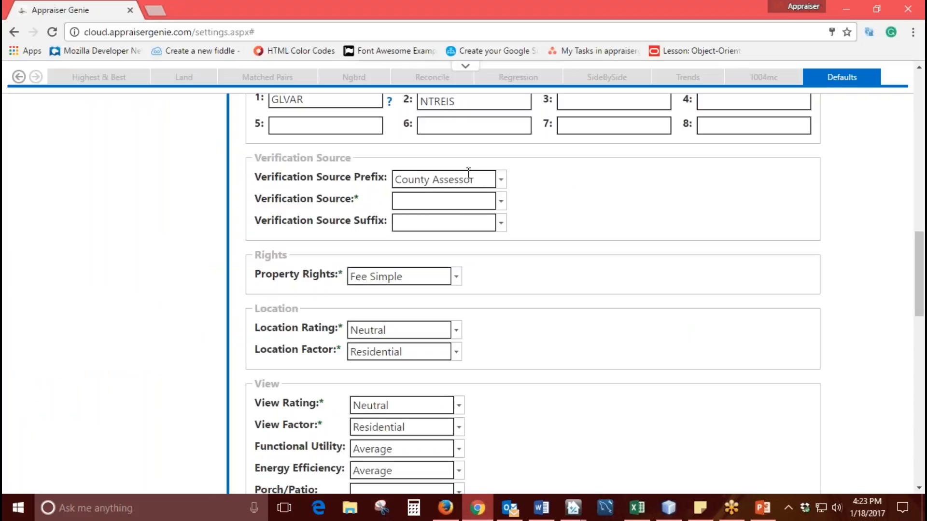
left_click(473, 504)
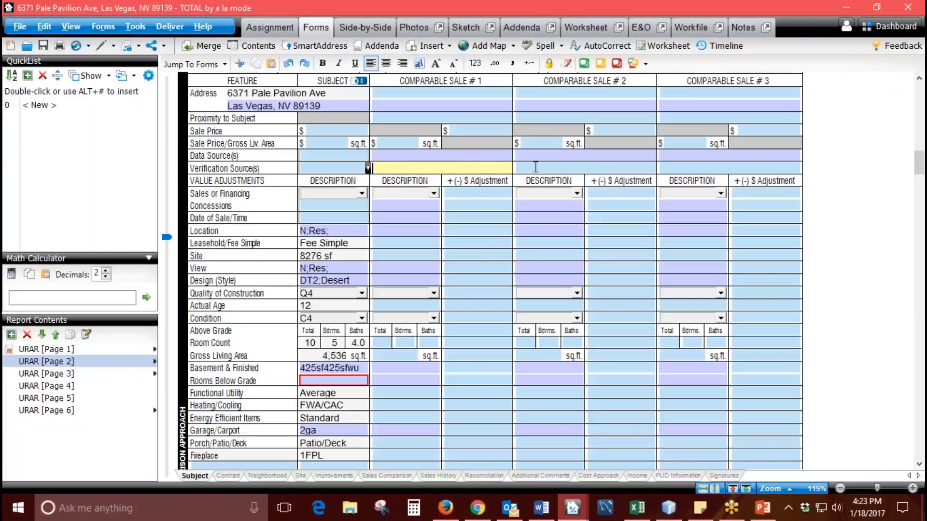
key("Tab")
key("Tab")
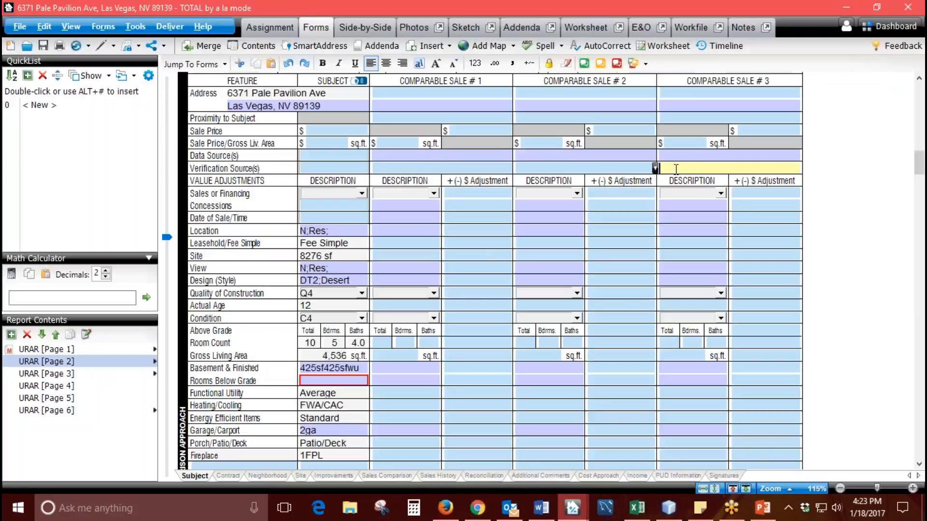
left_click(466, 165)
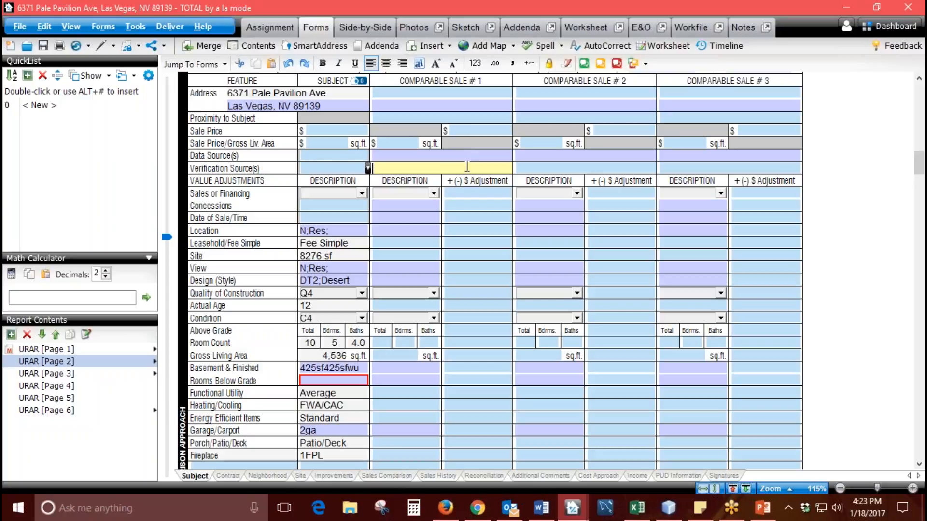
- Switch back to Appraiser Genie in the browser and choose List Price as the Verification Source
left_click(477, 507)
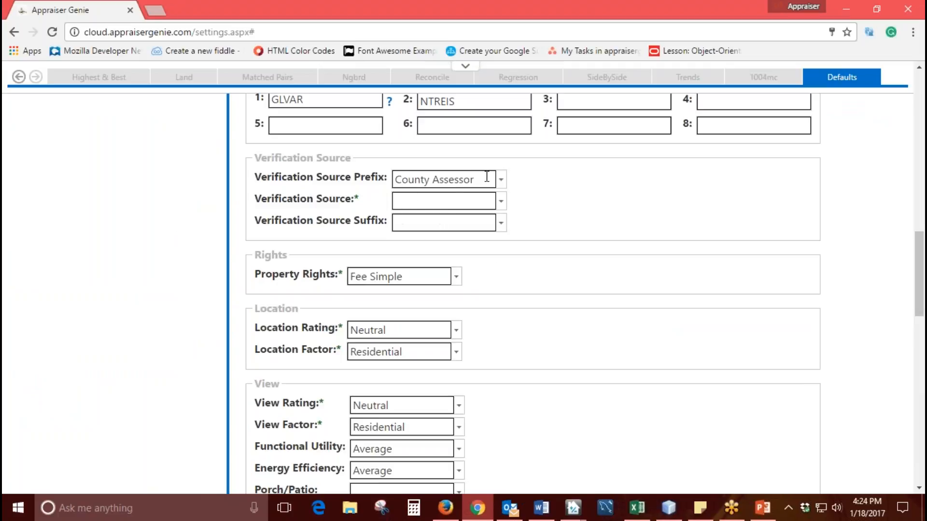
left_click(502, 201)
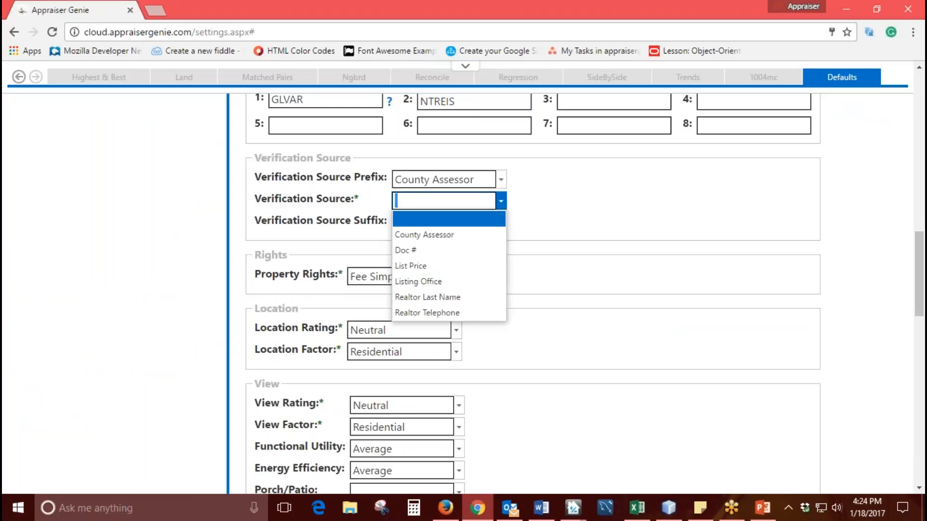
left_click(468, 270)
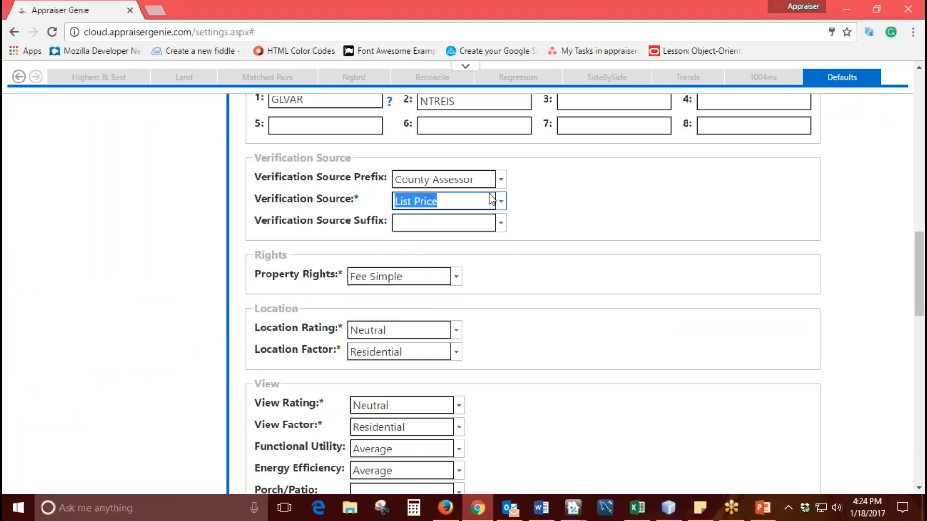
- Try Realtor Last Name as the Verification Source Suffix, check the report's Verification Source(s) field in TOTAL, and reset the suffix to blank
left_click(501, 223)
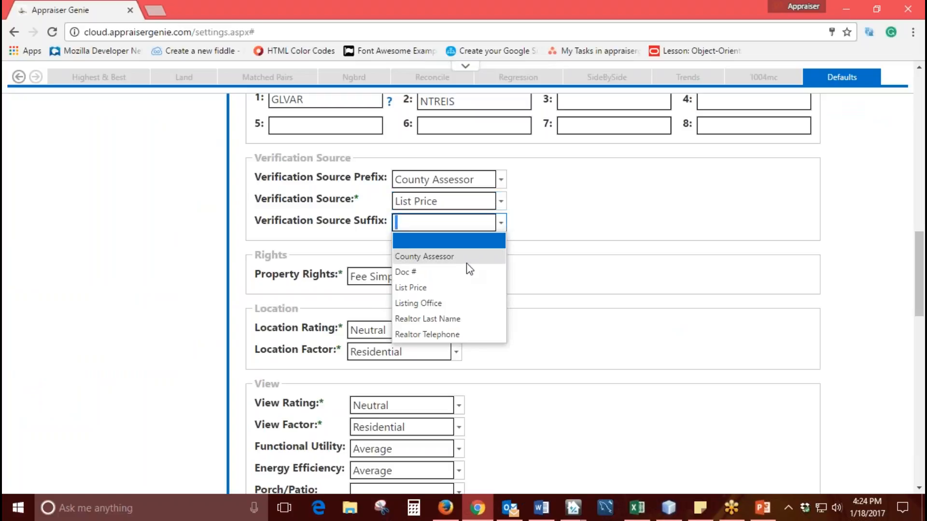
left_click(458, 320)
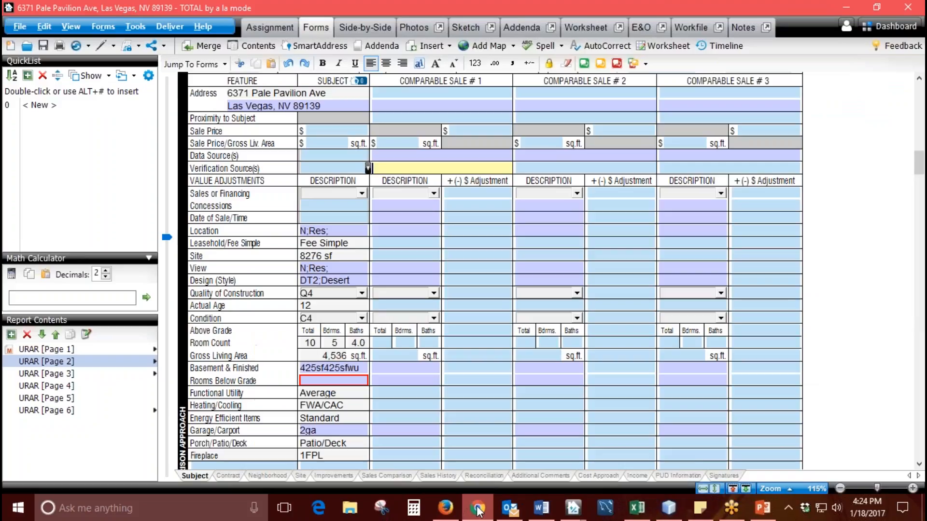
left_click(573, 507)
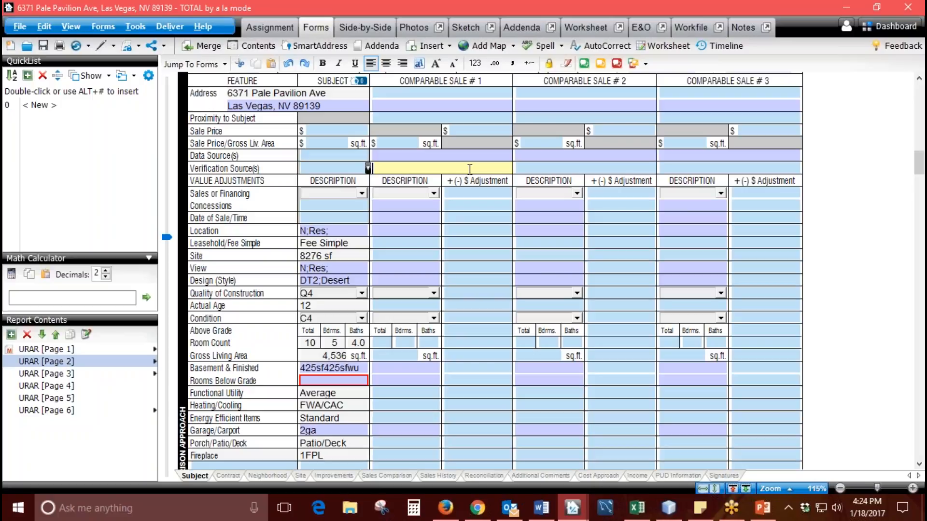
left_click(477, 508)
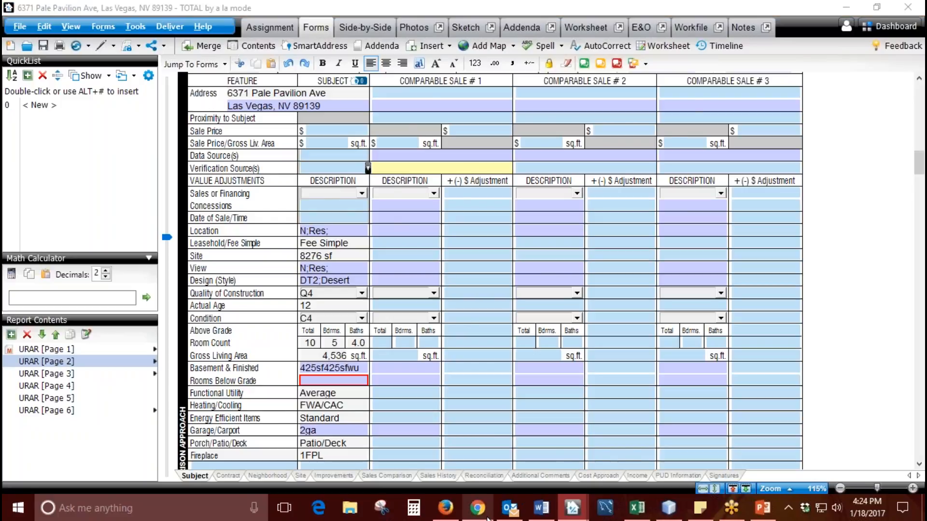
left_click(502, 224)
left_click(463, 243)
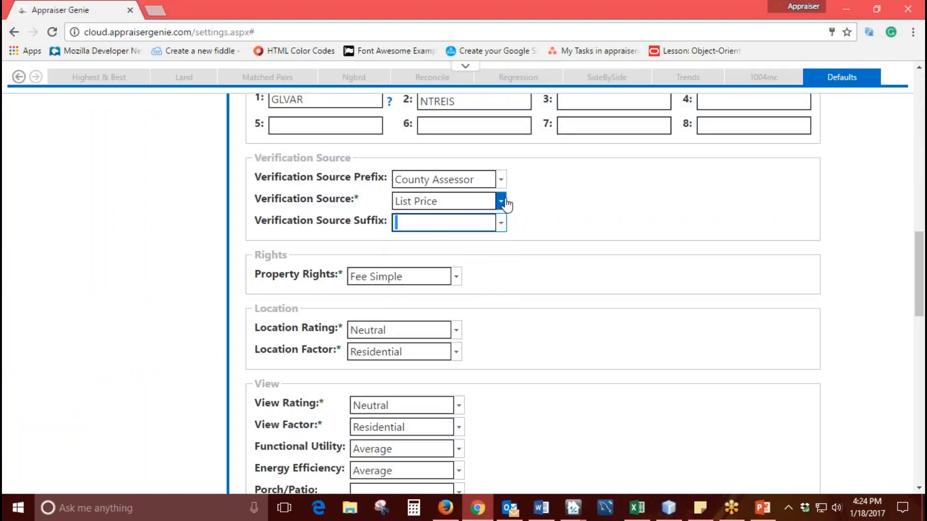
- Reset the Verification Source to blank and check the options offered for Property Rights
left_click(502, 201)
left_click(449, 220)
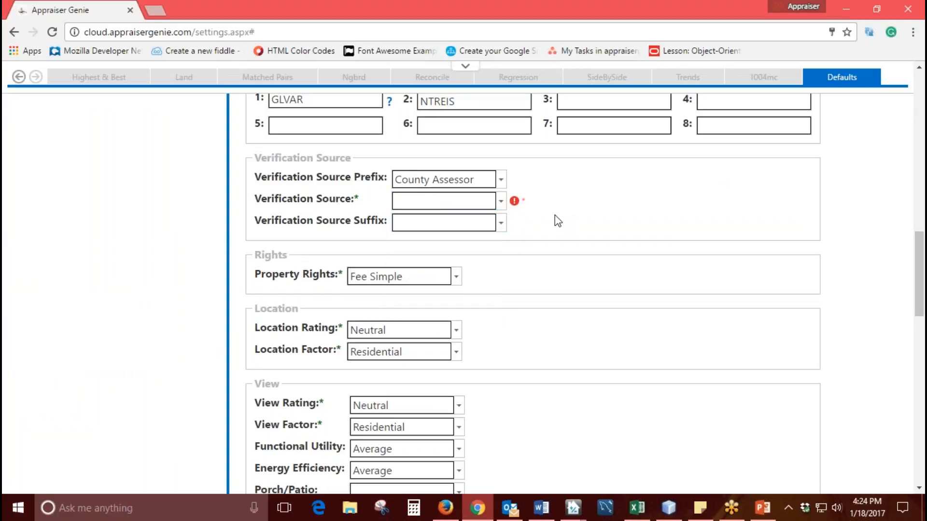
scroll(517, 269, "down", 1)
left_click_drag(292, 193, 366, 218)
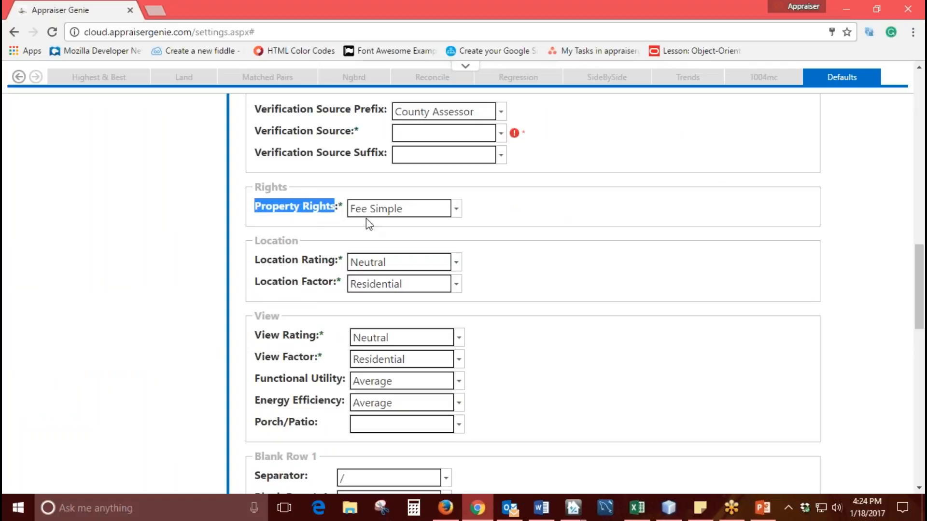
left_click(455, 211)
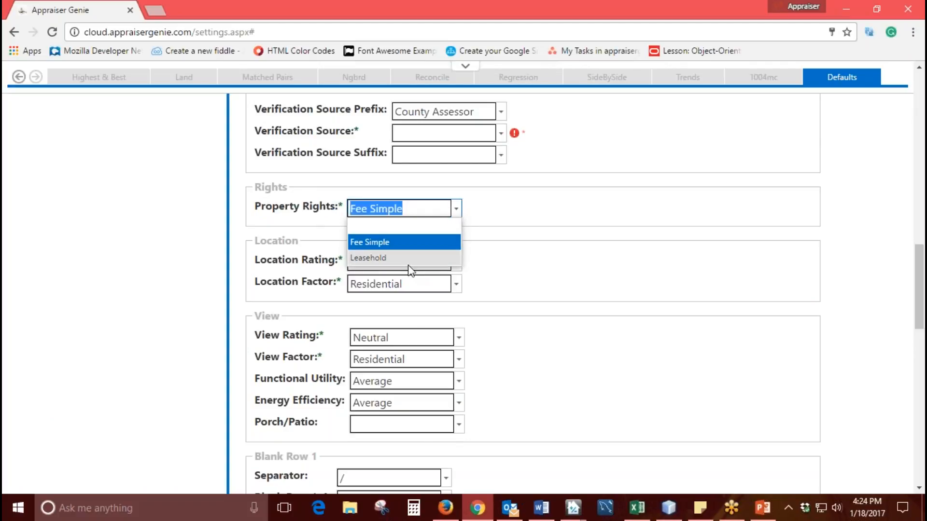
left_click(493, 231)
- Switch to TOTAL and examine the Leasehold/Fee Simple fields of the three comparable sales and the subject
left_click(573, 508)
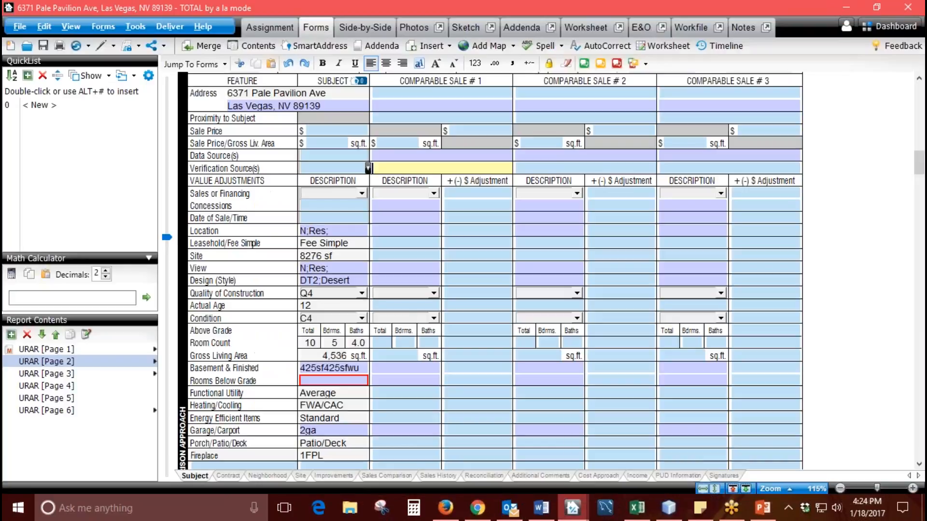
left_click(392, 245)
left_click(488, 245)
left_click(539, 245)
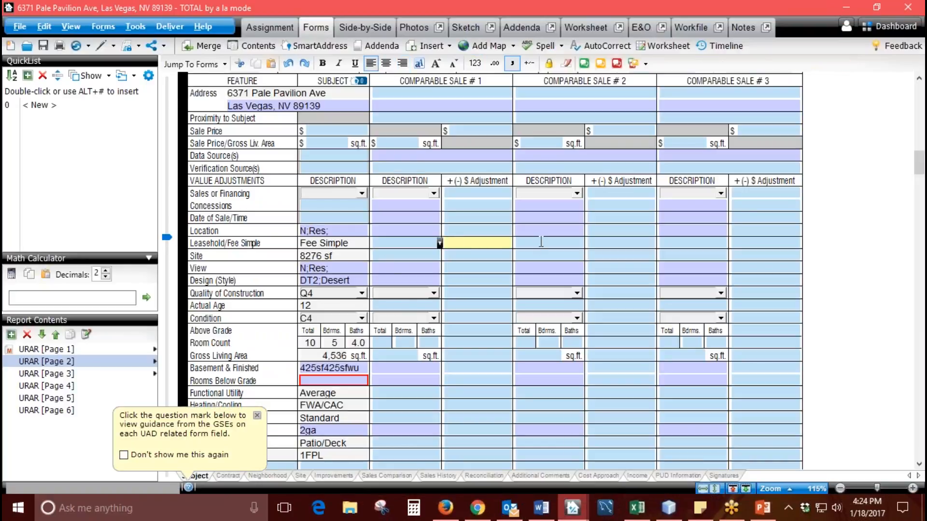
left_click(680, 245)
left_click(535, 244)
left_click(405, 243)
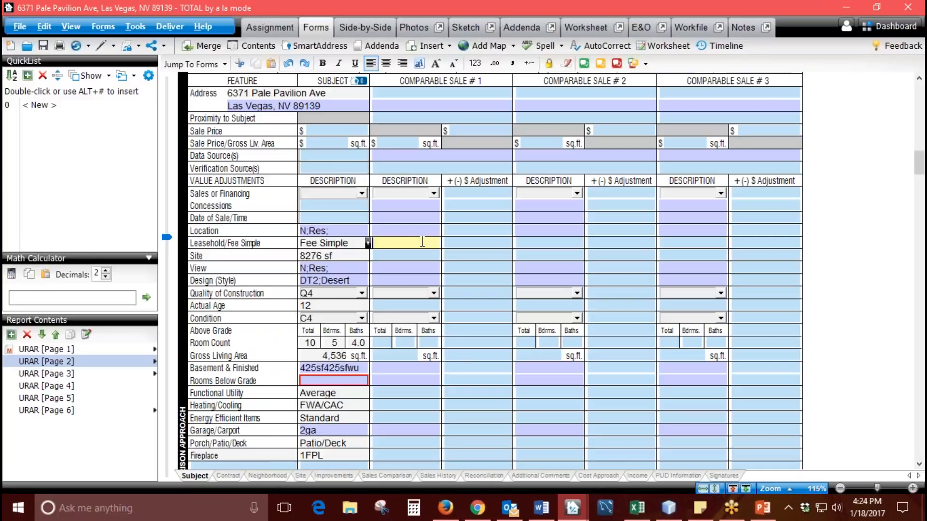
left_click(336, 242)
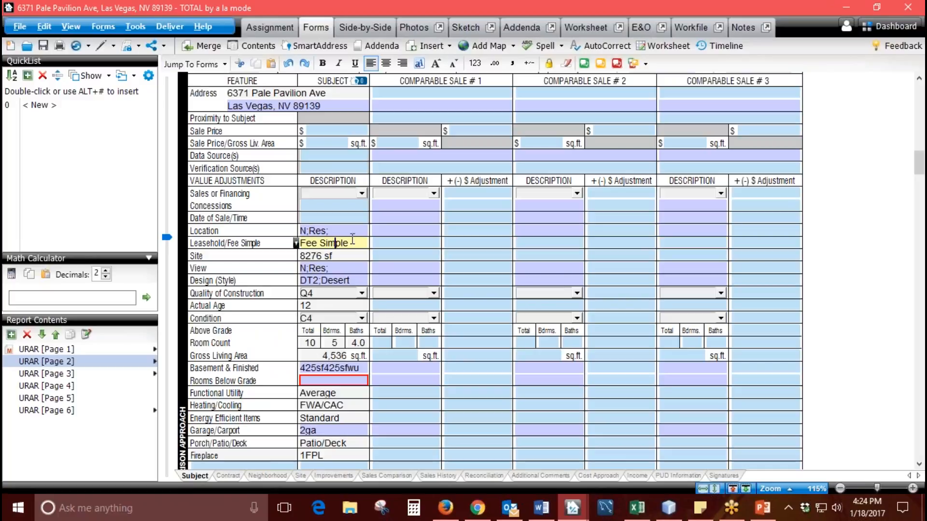
- Switch back to Appraiser Genie in the browser and review the Location Rating and Location Factor defaults
left_click(478, 508)
left_click_drag(307, 242, 253, 241)
left_click(326, 242)
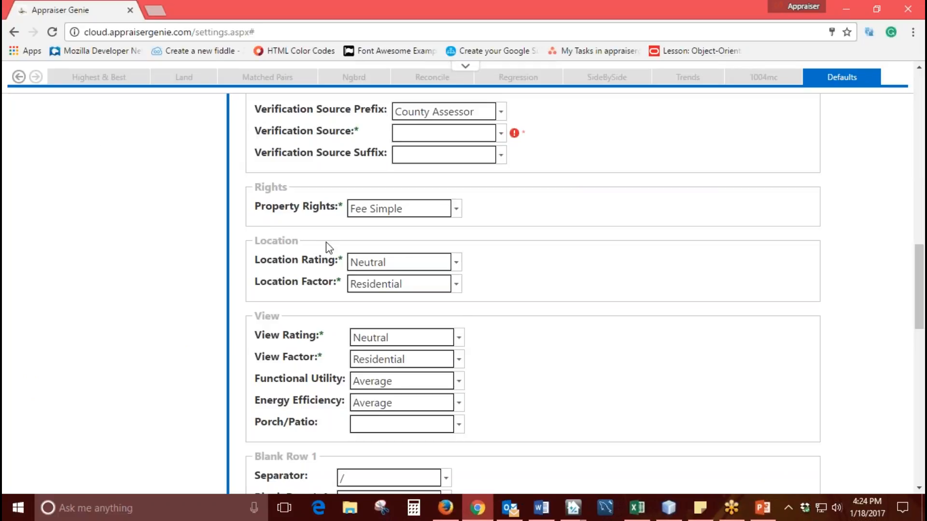
left_click_drag(306, 265, 337, 286)
left_click(305, 288)
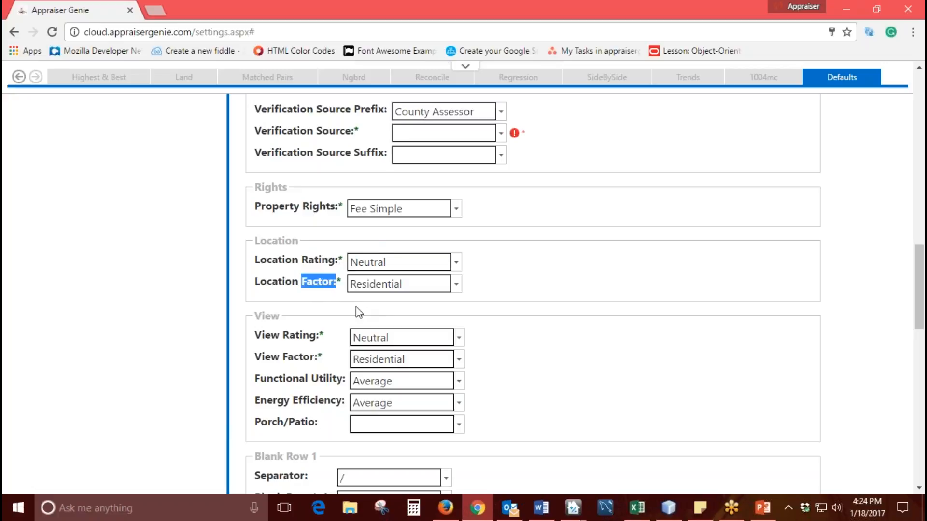
left_click(510, 283)
- Examine the View fields of the three comparable sales in TOTAL and return to Appraiser Genie
left_click(484, 512)
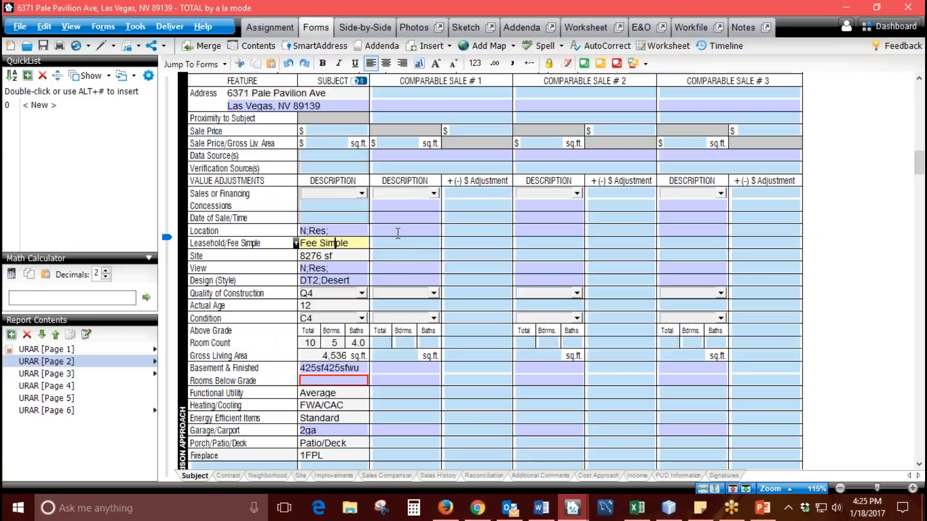
left_click(404, 267)
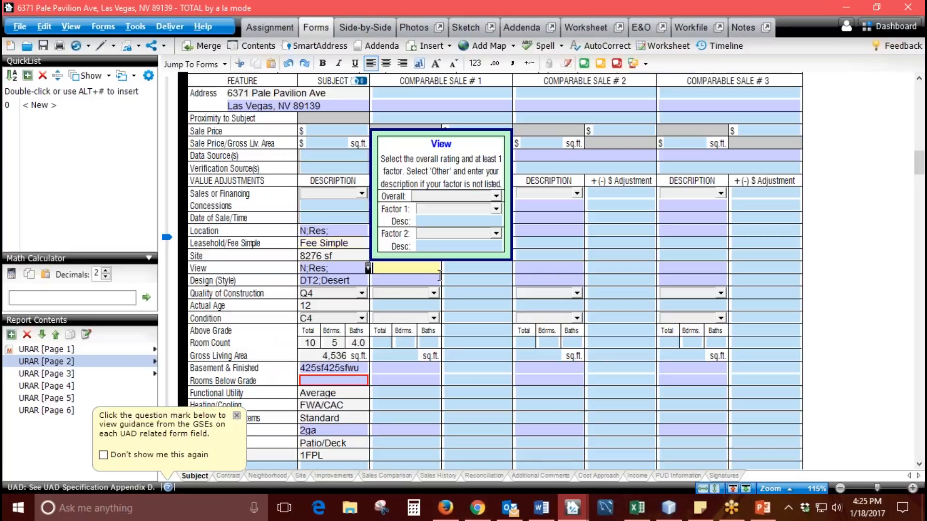
left_click(494, 268)
left_click(550, 270)
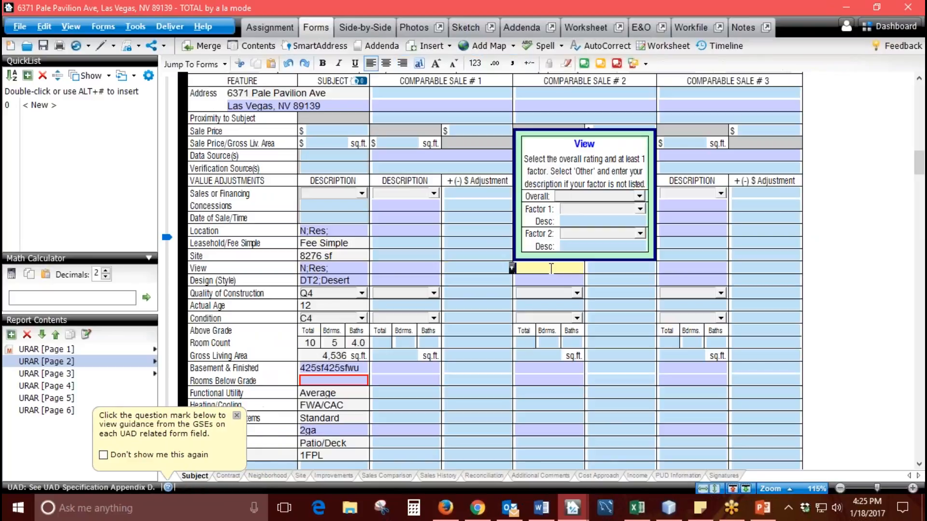
left_click(667, 269)
left_click(401, 270)
left_click(477, 508)
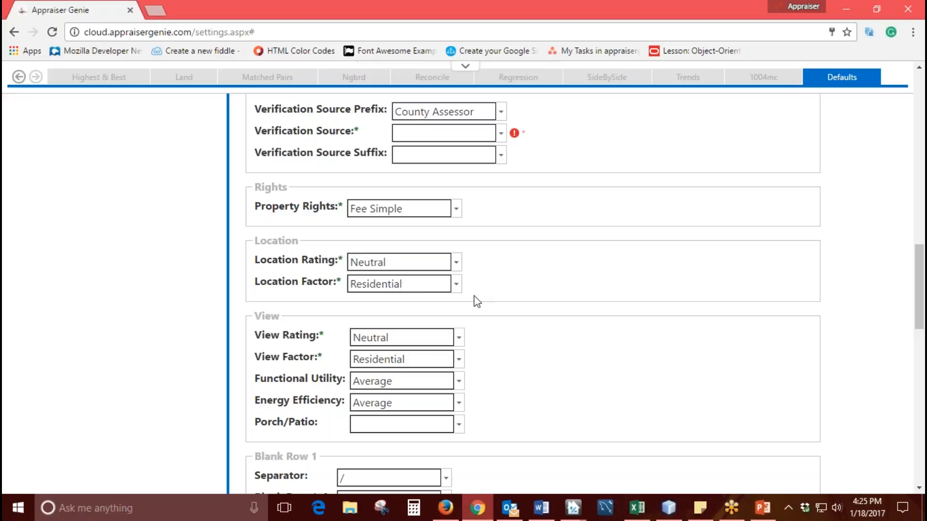
- Try Beneficial as the Location Rating and Industrial as the Location Factor
left_click(455, 262)
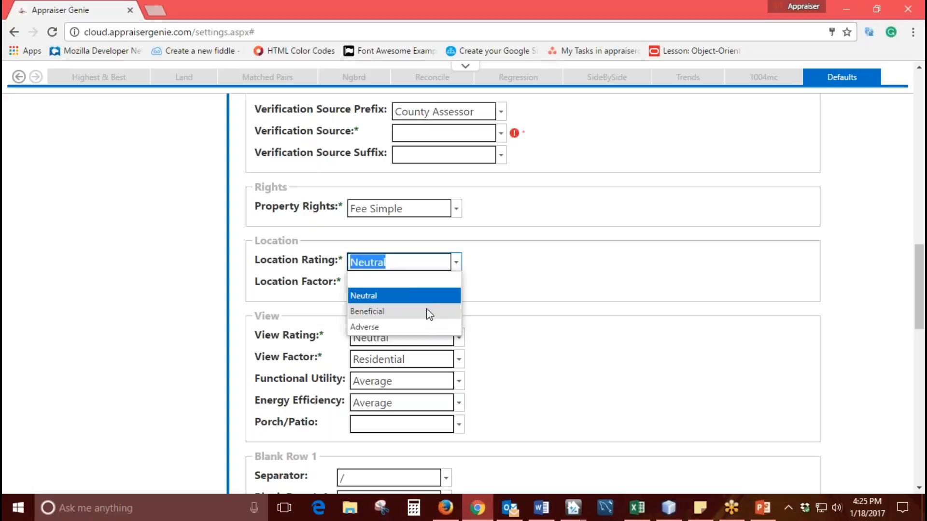
left_click(429, 311)
left_click(455, 284)
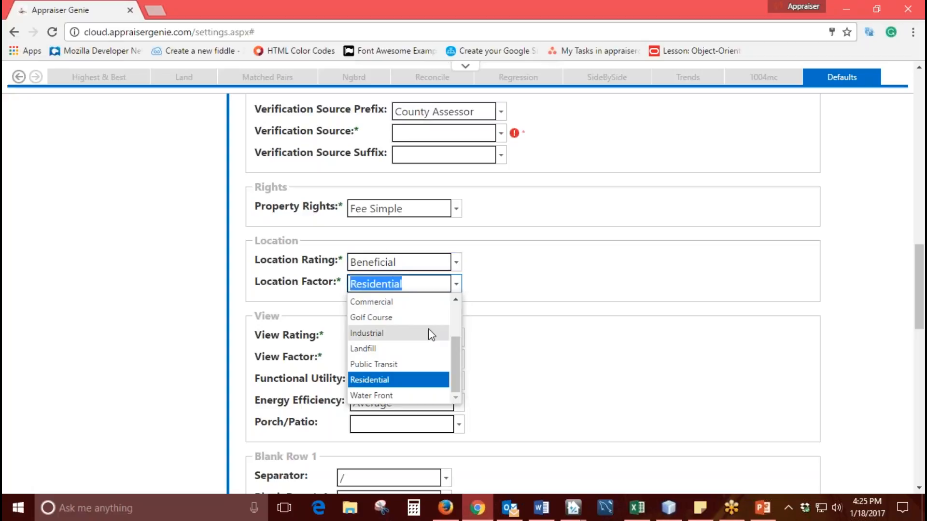
left_click(431, 334)
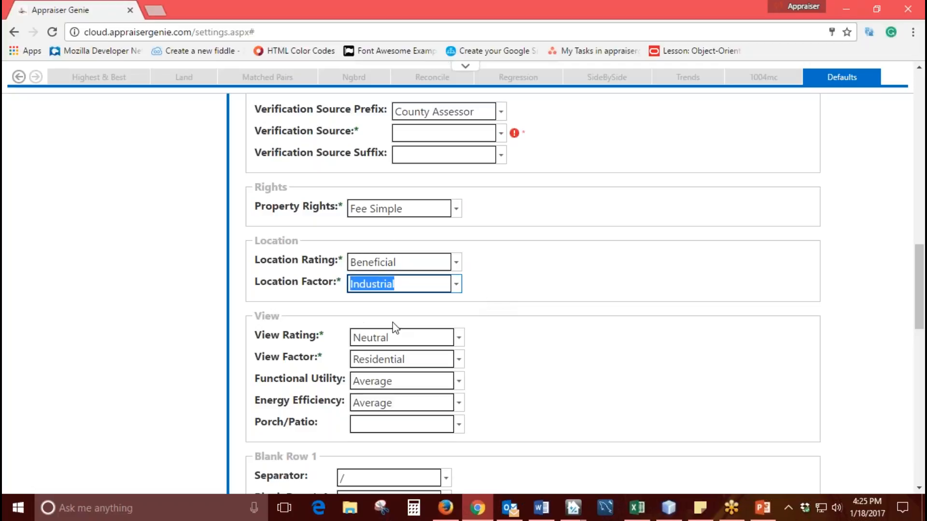
- Set the Location Rating back to Neutral and the Location Factor back to Residential
left_click(456, 262)
left_click(440, 294)
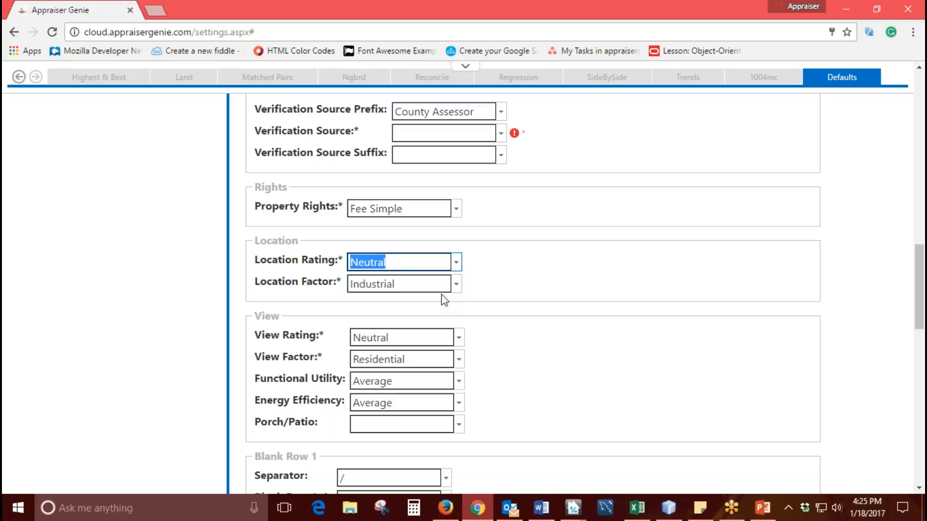
left_click(456, 283)
scroll(410, 348, "up", 3)
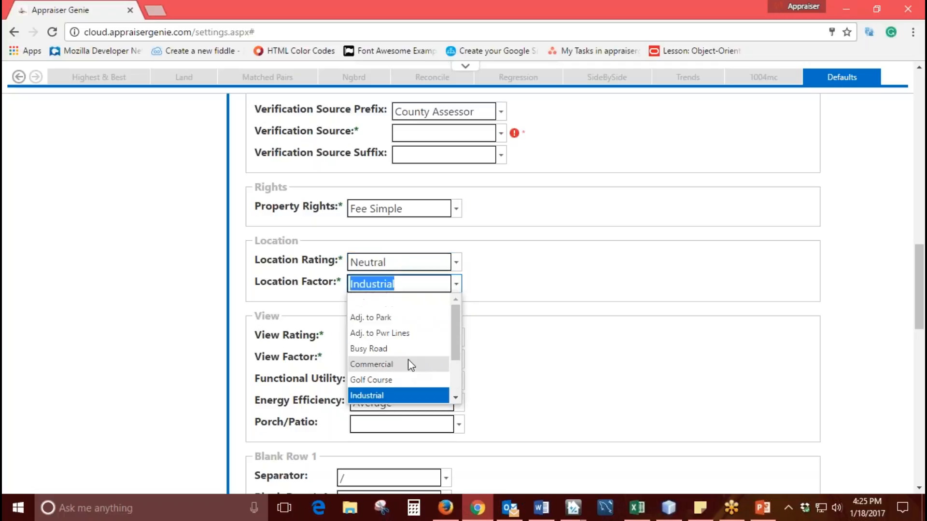
scroll(408, 363, "down", 2)
left_click(398, 379)
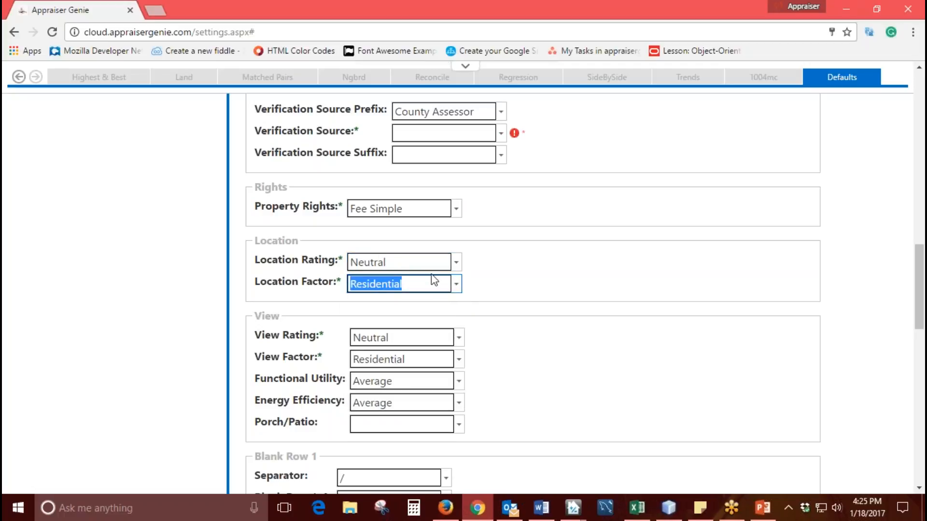
left_click(482, 277)
- Review the View section's defaults, including the options for Functional Utility and Energy Efficiency
scroll(482, 276, "down", 2)
double_click(274, 249)
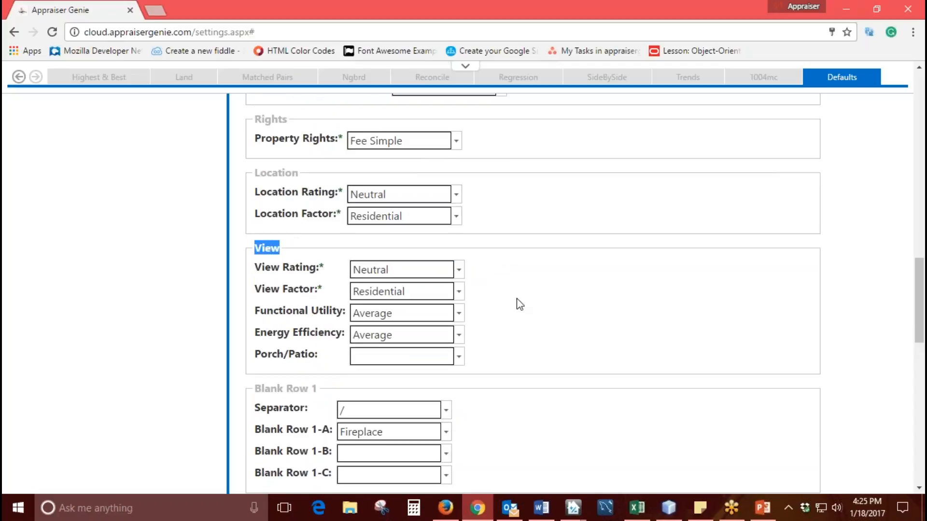
scroll(516, 304, "down", 1)
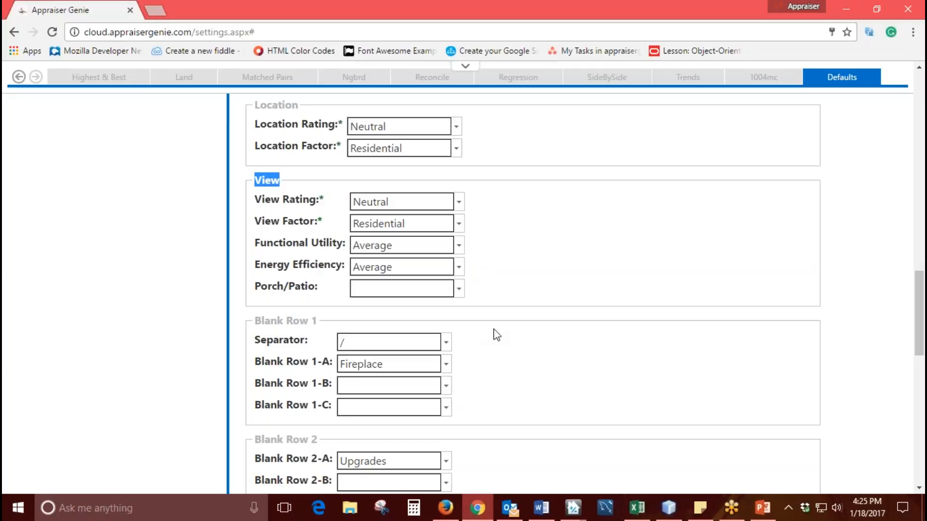
left_click(459, 246)
left_click(459, 245)
left_click(459, 267)
left_click(459, 267)
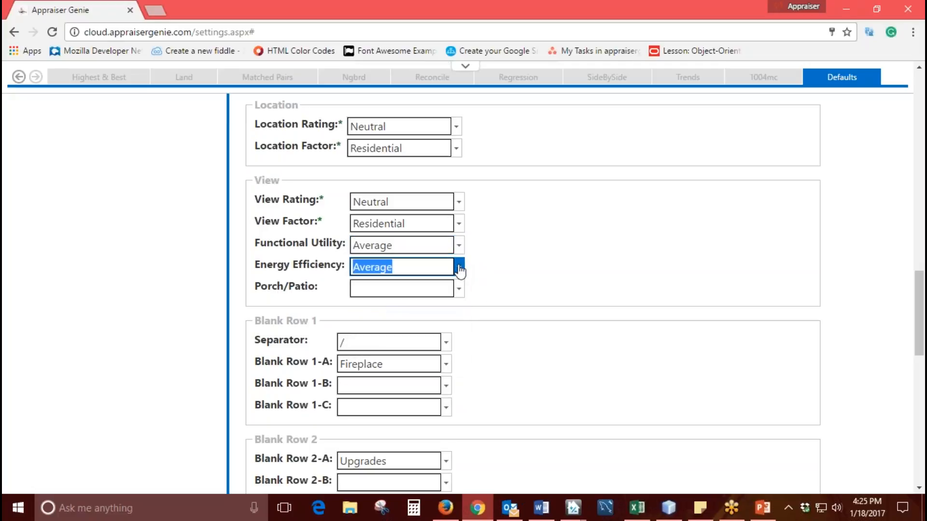
- Enter Porch/Patio as the default text for the Porch/Patio setting
left_click(401, 288)
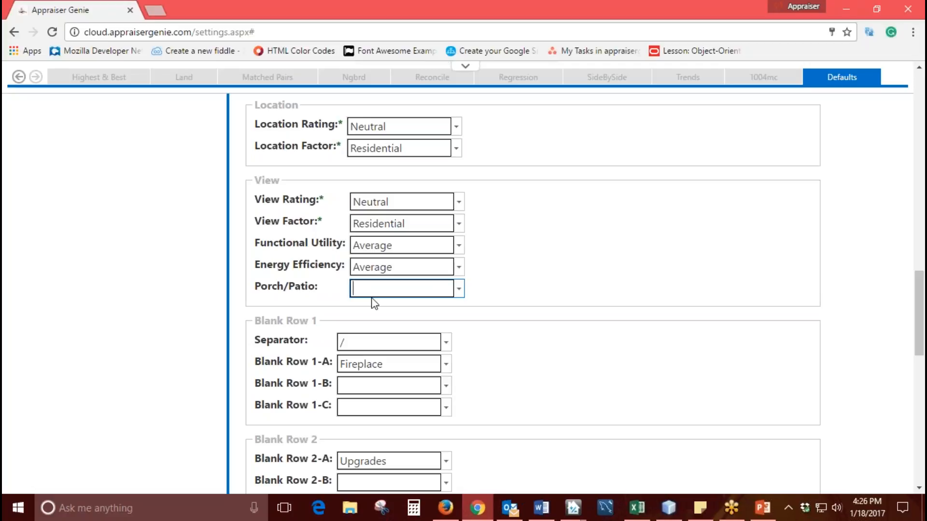
type("Porch/Patio")
- Examine the comparables' Porch/Patio/Deck fields on URAR page 2 in TOTAL and return to Appraiser Genie
left_click(573, 507)
scroll(433, 397, "down", 2)
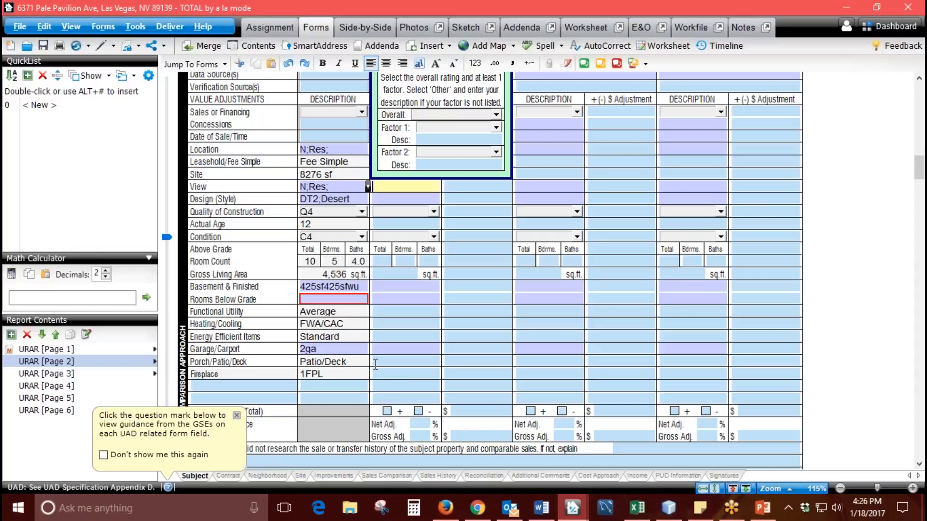
left_click(403, 362)
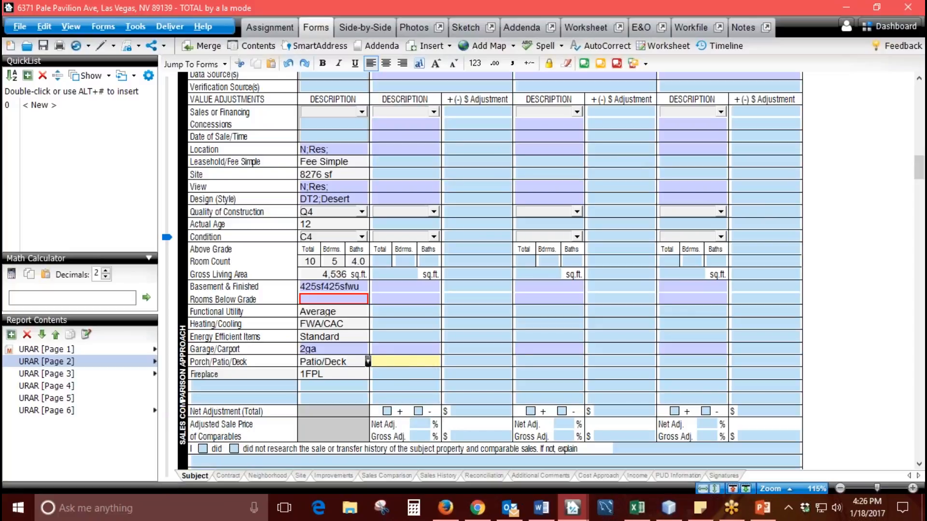
left_click(527, 359)
left_click(681, 363)
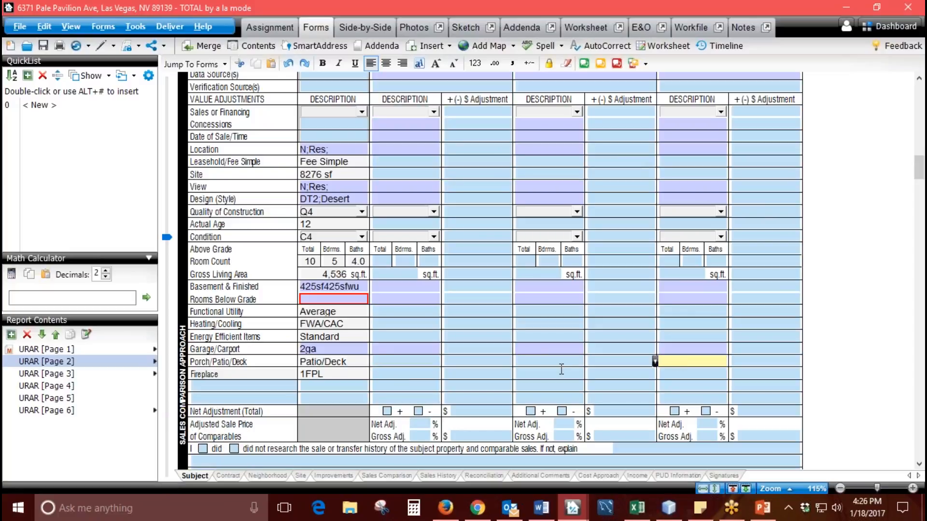
left_click(410, 360)
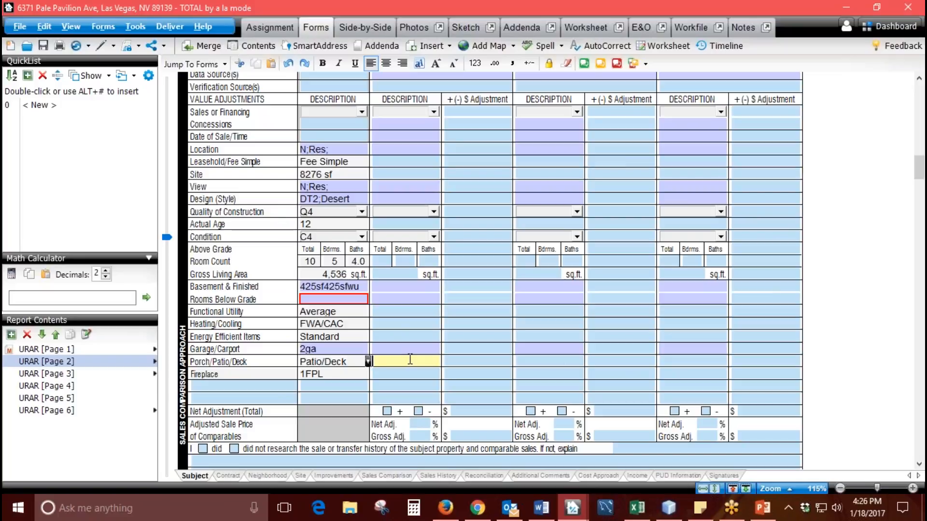
left_click(543, 363)
left_click(692, 362)
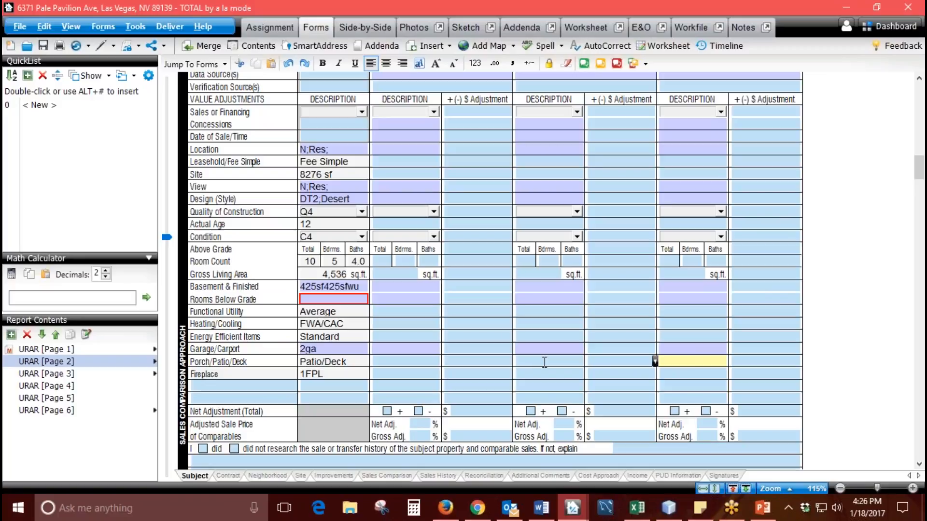
left_click(478, 508)
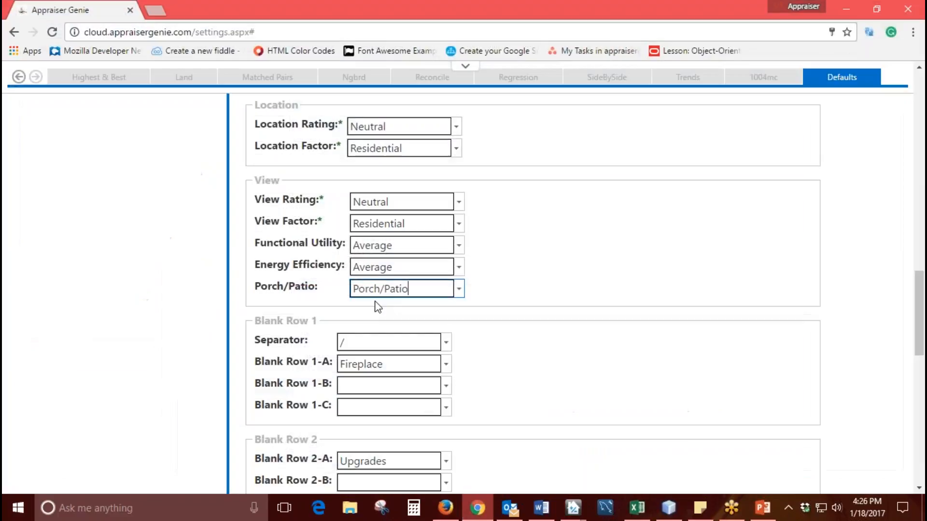
- Clear the text from the Porch/Patio default
left_click(408, 289)
key("BackSpace")
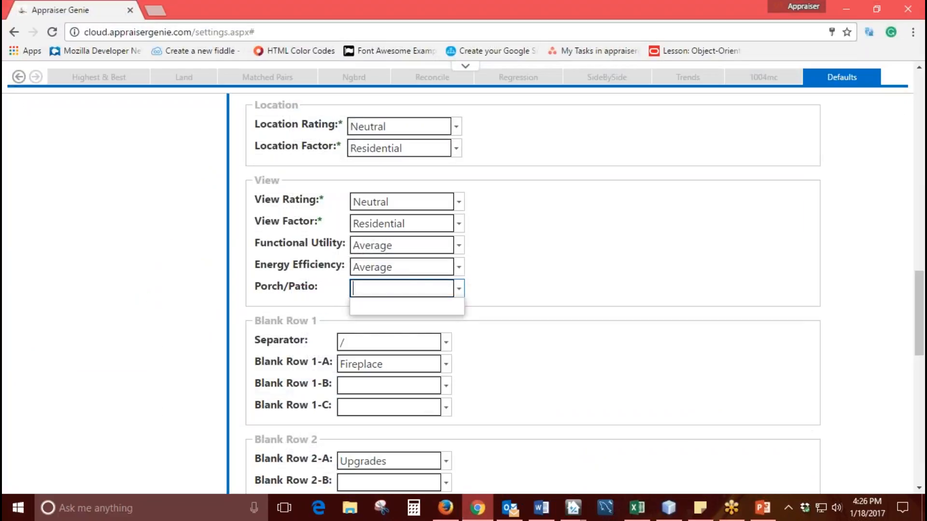
left_click(555, 270)
- Review the Blank Row 1, Blank Row 2 and Blank Row 3 default settings
scroll(542, 280, "down", 3)
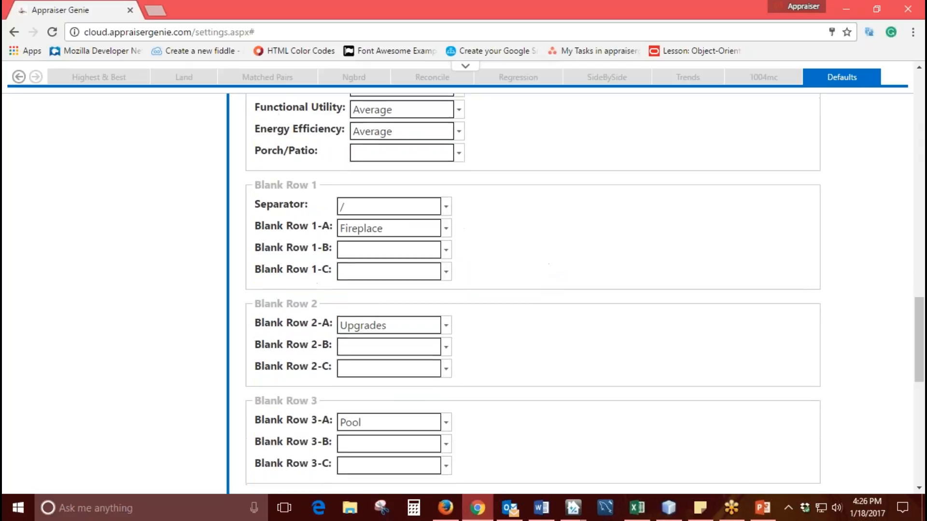
left_click_drag(319, 185, 254, 186)
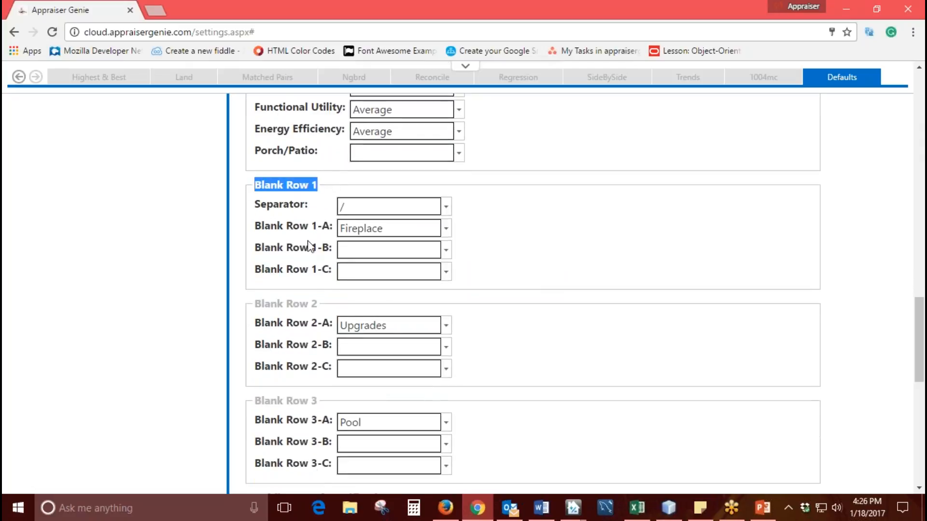
left_click_drag(319, 305, 257, 304)
left_click_drag(319, 402, 261, 401)
- Switch to TOTAL and locate the blank label rows below Fireplace in the sales comparison grid
left_click(573, 508)
left_click(574, 444)
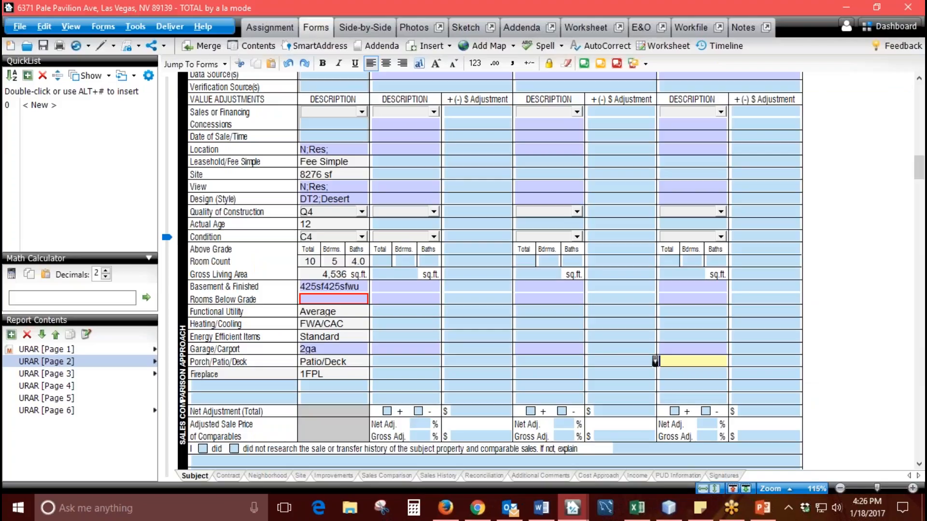
left_click(225, 385)
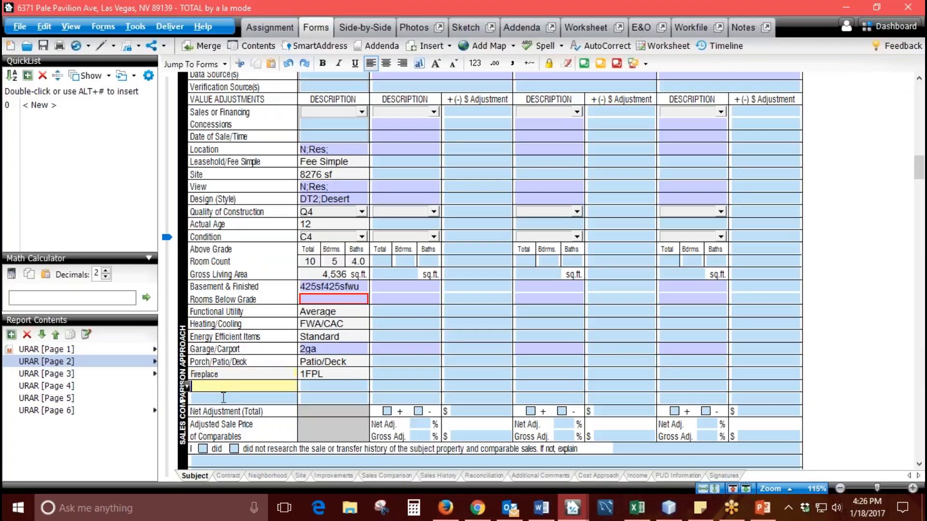
left_click(223, 398)
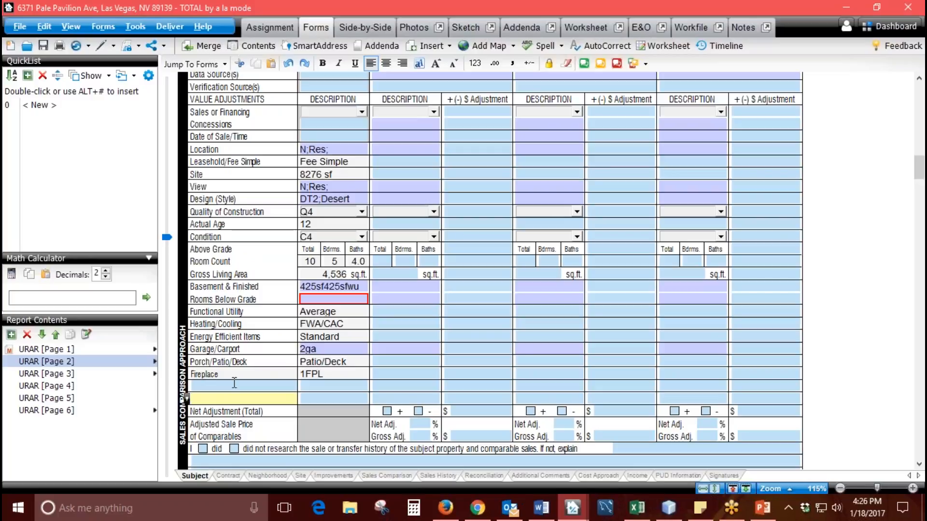
- Examine the Fireplace row's label, subject description and comparable fields in the sales comparison grid
left_click(229, 375)
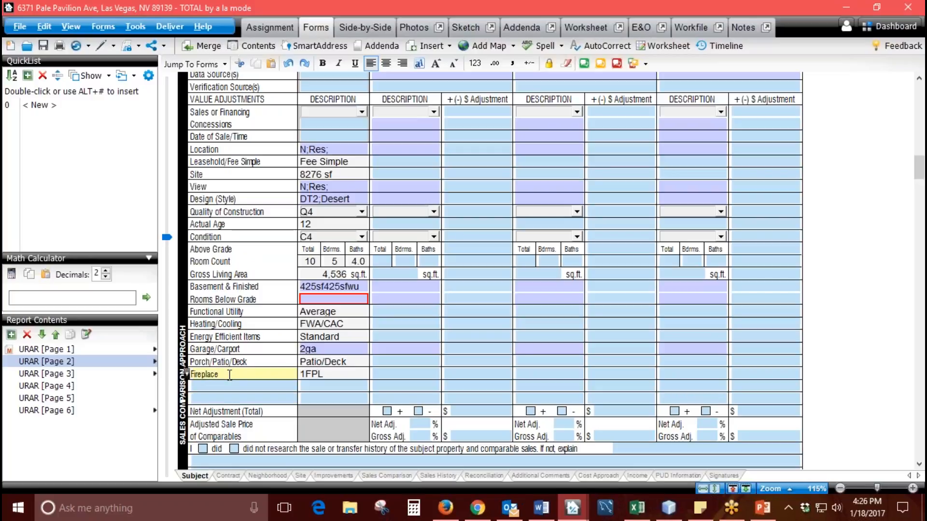
left_click(347, 376)
left_click(474, 374)
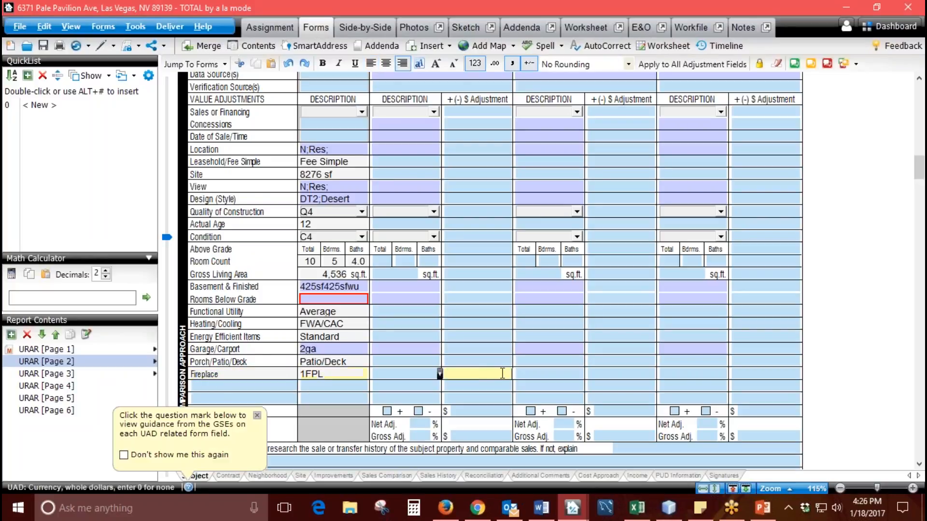
left_click(560, 375)
left_click(682, 375)
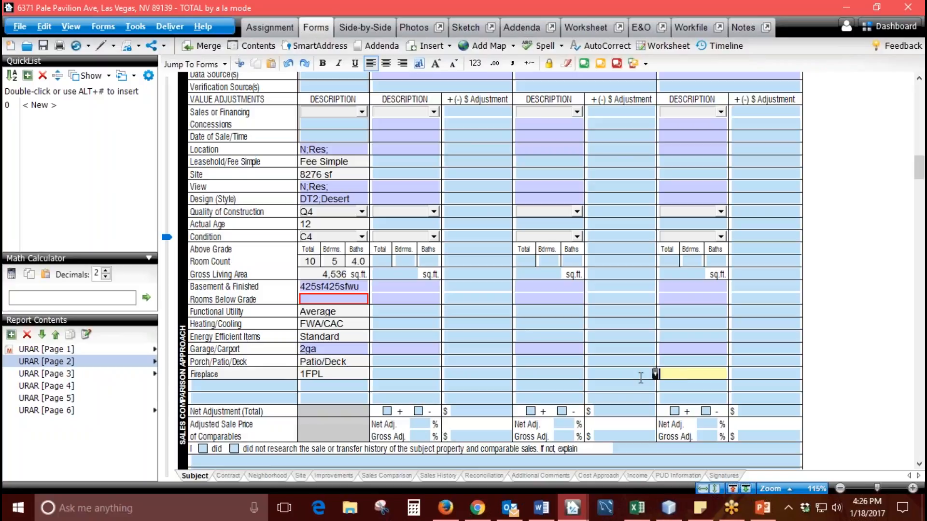
- Switch to Appraiser Genie, review the Blank Row 1 settings and set Blank Row 1-B to List Price
left_click(477, 507)
left_click_drag(255, 185, 299, 185)
left_click_drag(389, 229, 325, 232)
left_click(517, 266)
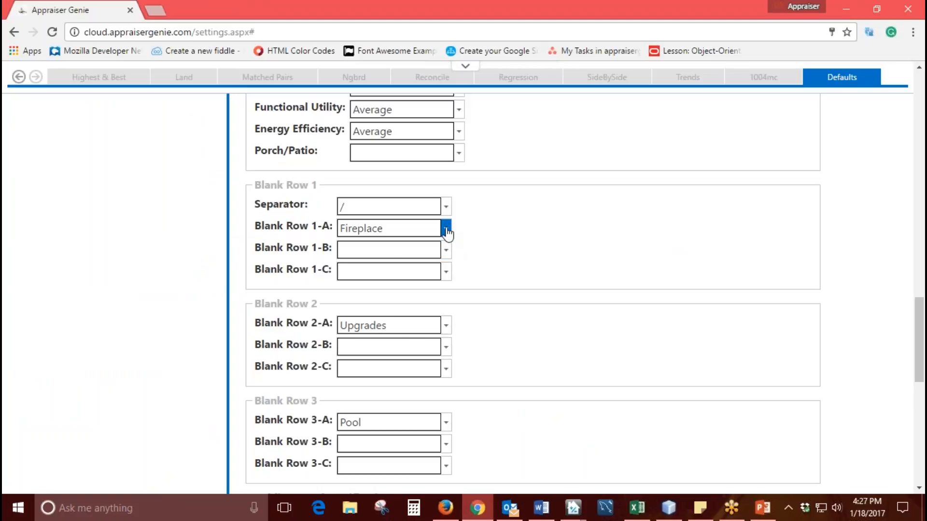
left_click(446, 250)
left_click(410, 314)
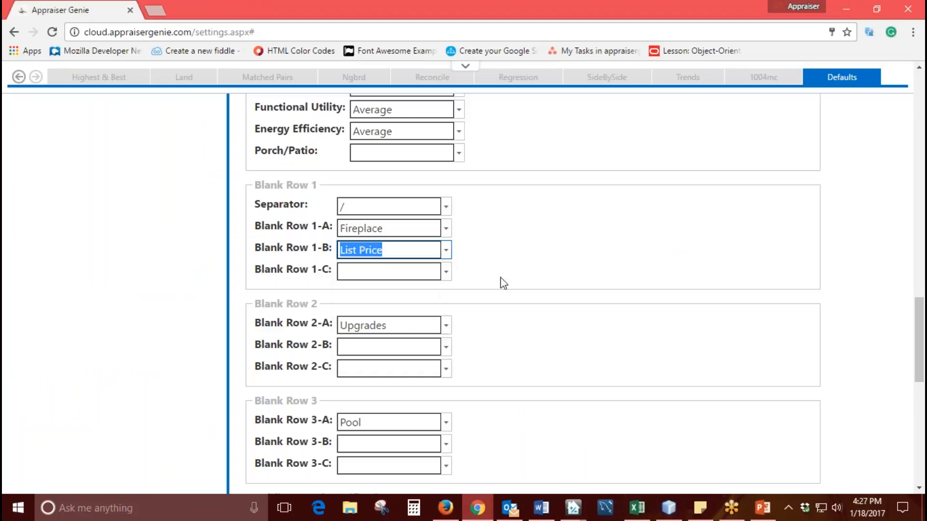
left_click(350, 207)
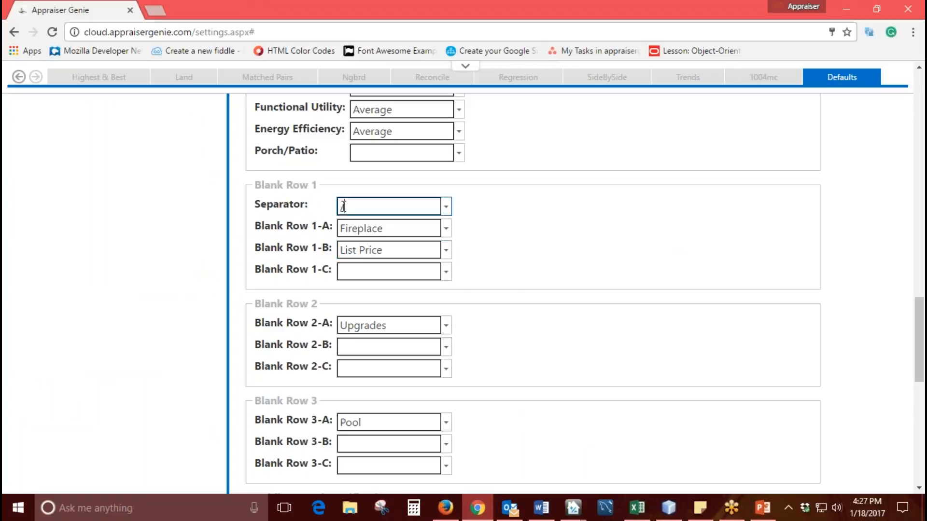
- Switch to TOTAL and try appending a slash and a dollar amount to the subject's 1FPL description, then remove the addition
left_click(572, 509)
left_click(589, 454)
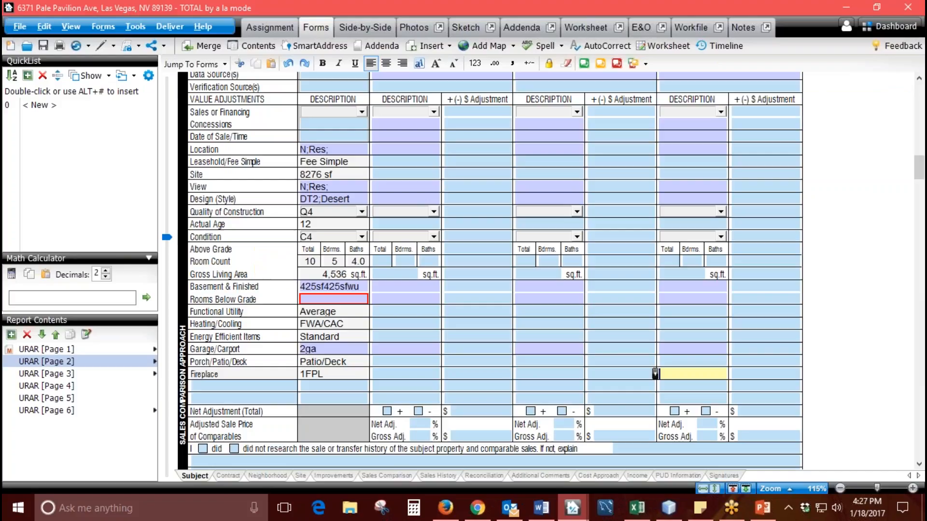
left_click(357, 375)
type("/")
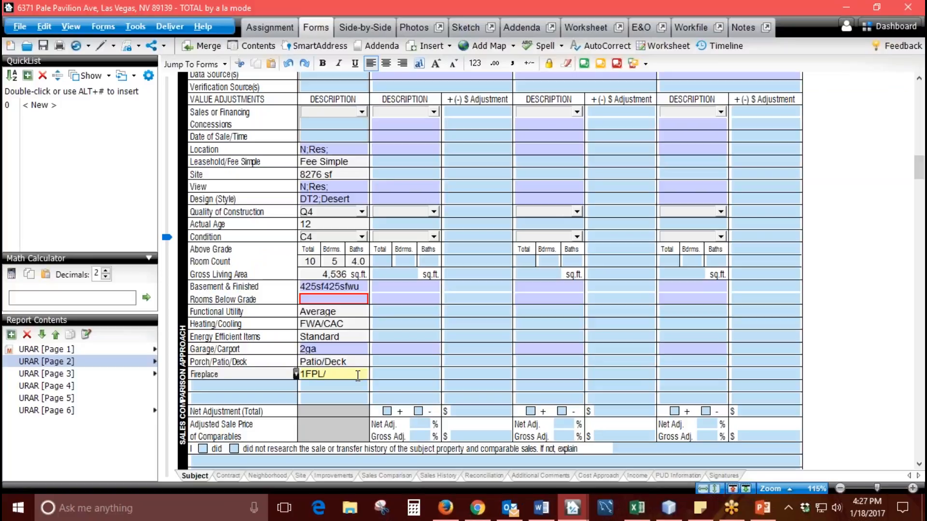
type("$8465465")
key("BackSpace")
key("BackSpace")
key("BackSpace")
key("BackSpace")
key("BackSpace")
key("BackSpace")
key("BackSpace")
key("BackSpace")
key("BackSpace")
left_click(237, 374)
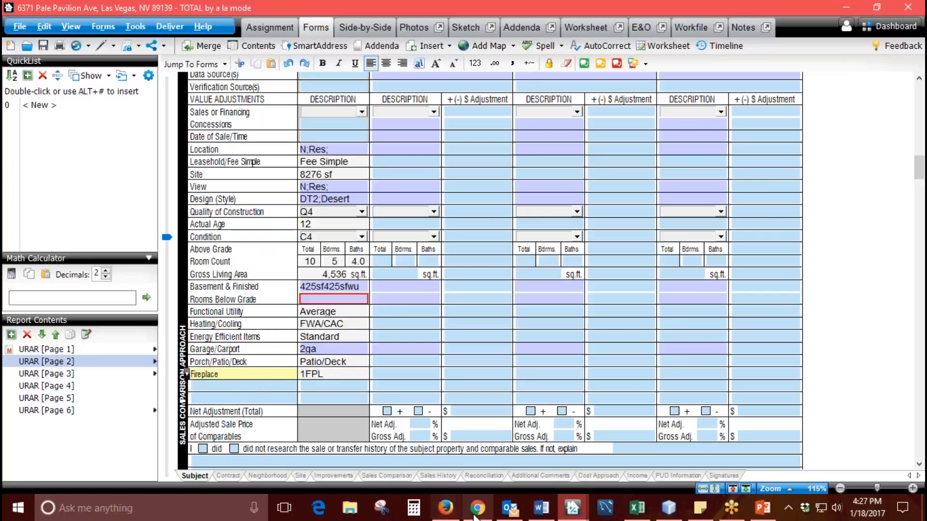
- Return to Appraiser Genie and set Blank Row 1-B back to the blank option
left_click(477, 508)
left_click(496, 312)
left_click(446, 250)
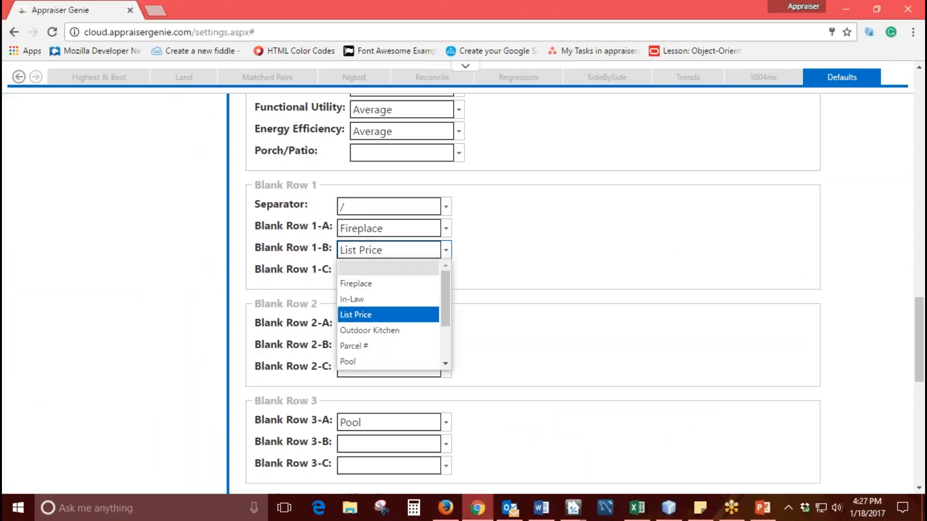
left_click(425, 268)
left_click(474, 272)
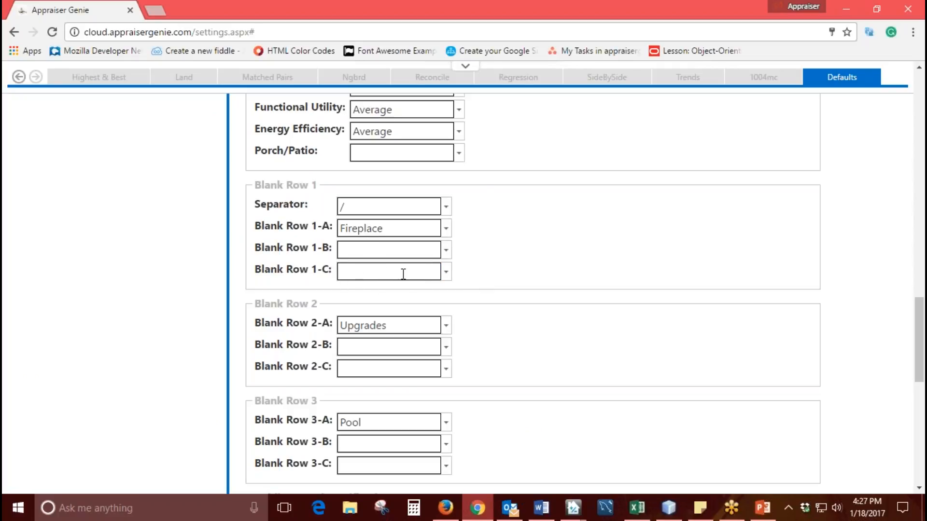
- Review the options available for Blank Row 1-C and look over the Blank Row 2 and Blank Row 3 defaults
left_click(446, 272)
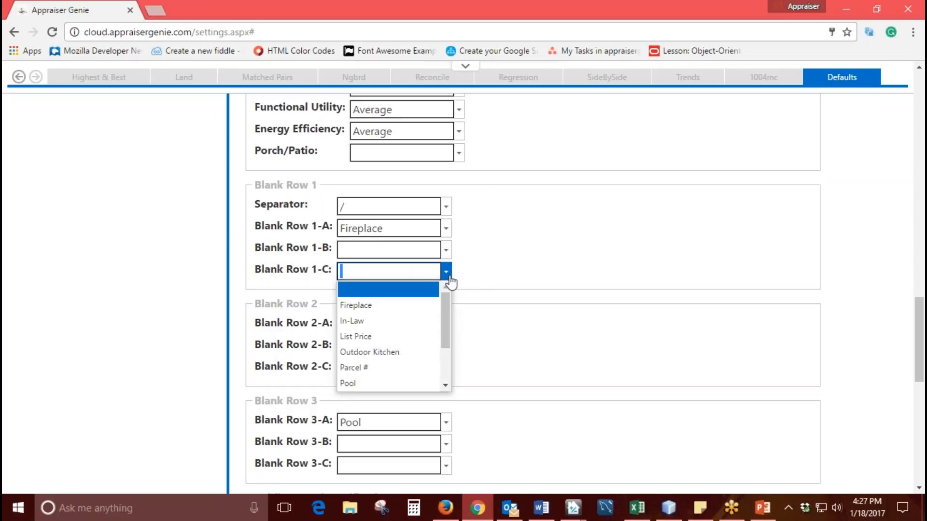
mouse_move(449, 335)
left_mouse_down()
mouse_move(447, 372)
mouse_move(449, 333)
left_mouse_up()
left_click(518, 260)
scroll(518, 261, "down", 1)
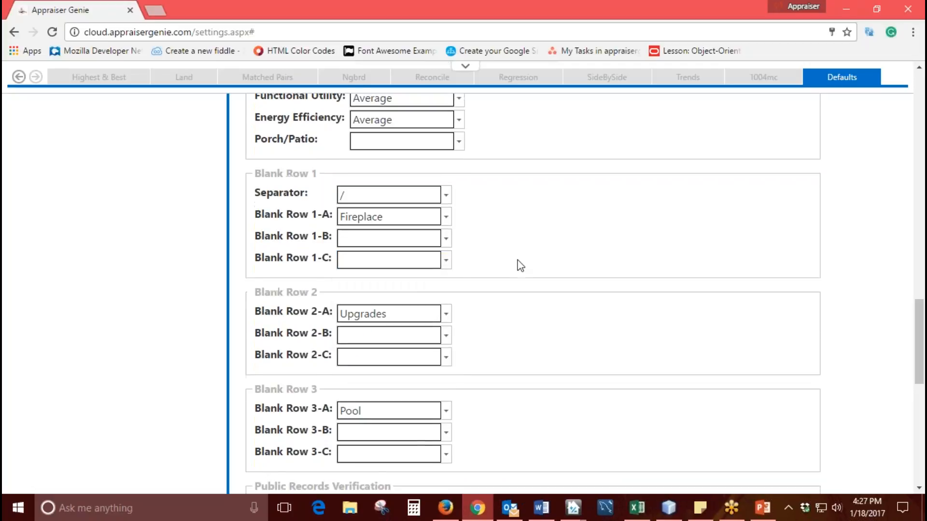
left_click_drag(324, 236, 243, 236)
left_click(530, 312)
scroll(529, 312, "down", 3)
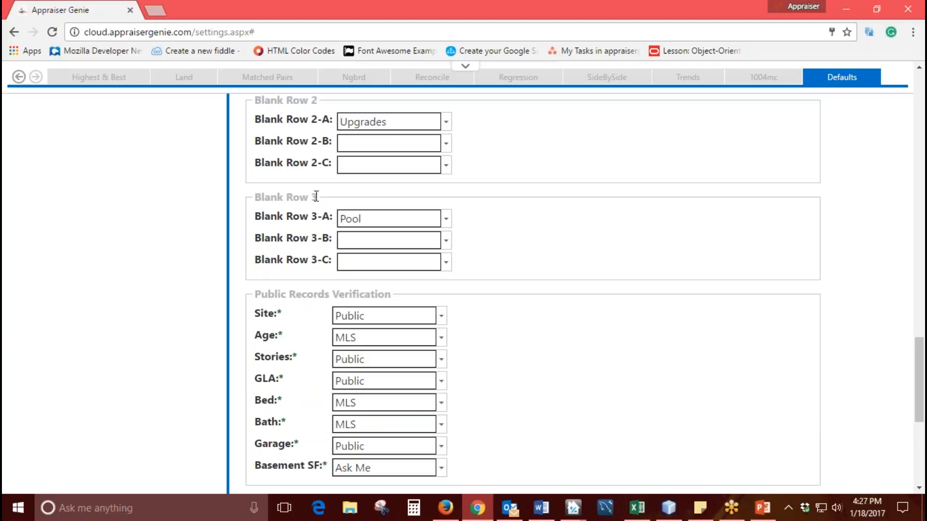
left_click_drag(317, 197, 255, 197)
left_click(513, 245)
scroll(492, 245, "up", 4)
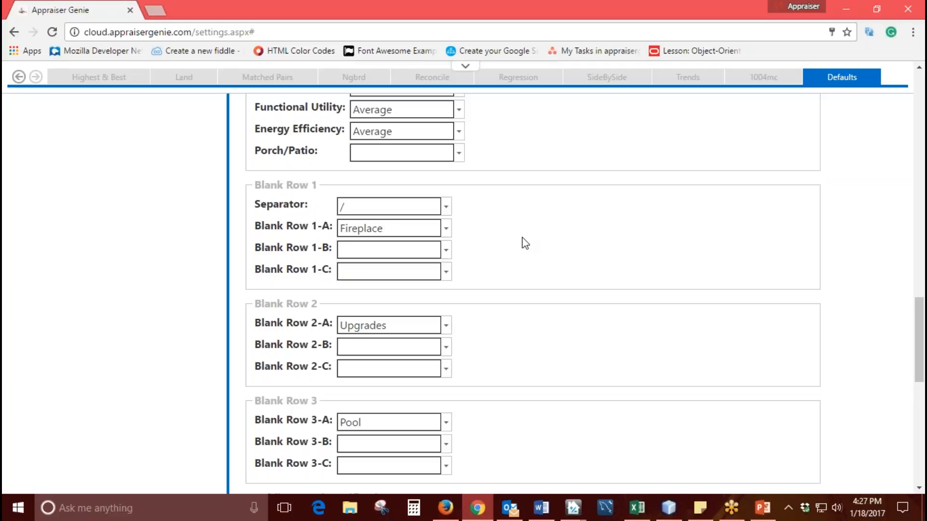
- Locate and look over the Public Records Verification default settings below the blank rows
scroll(524, 242, "down", 1)
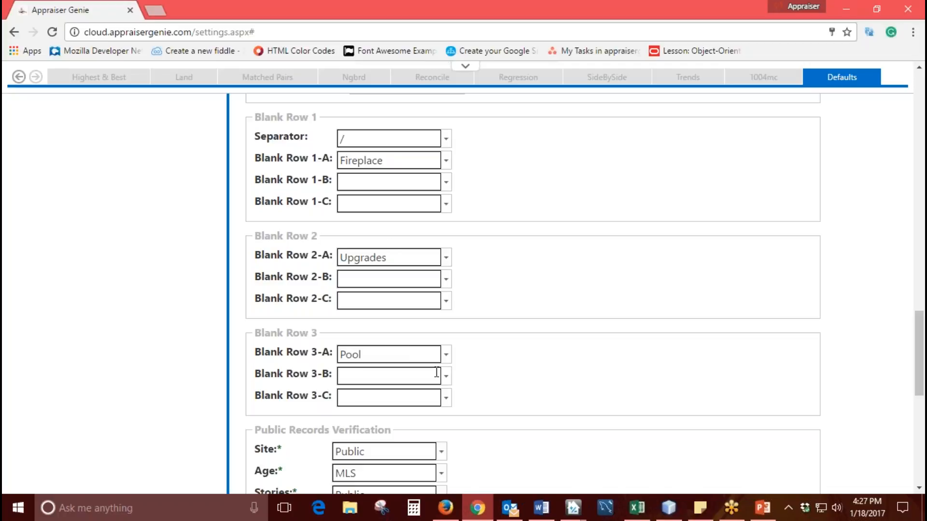
scroll(486, 329, "down", 3)
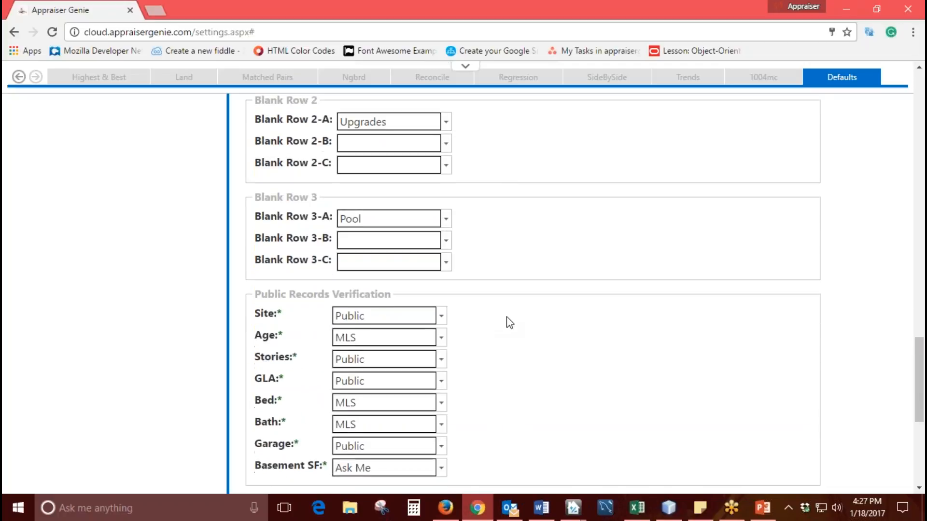
scroll(506, 316, "down", 1)
left_click_drag(401, 227, 254, 227)
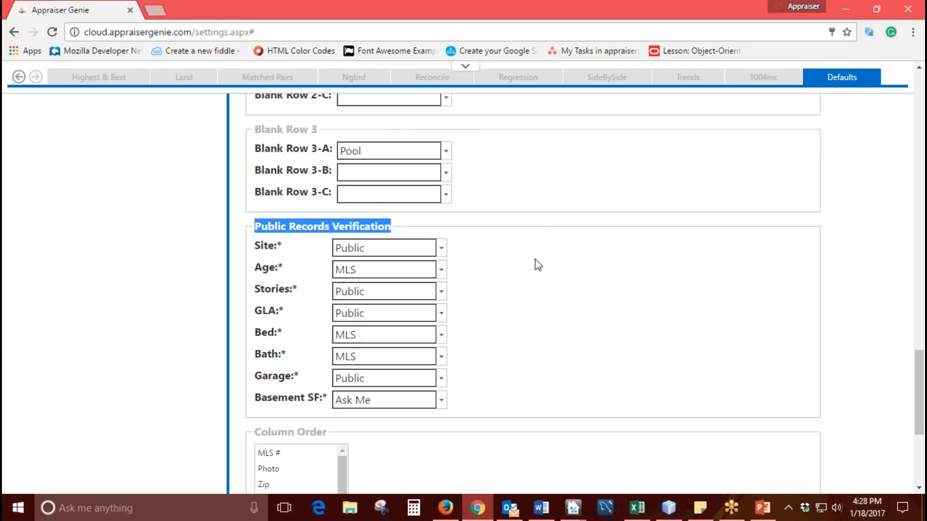
left_click(514, 301)
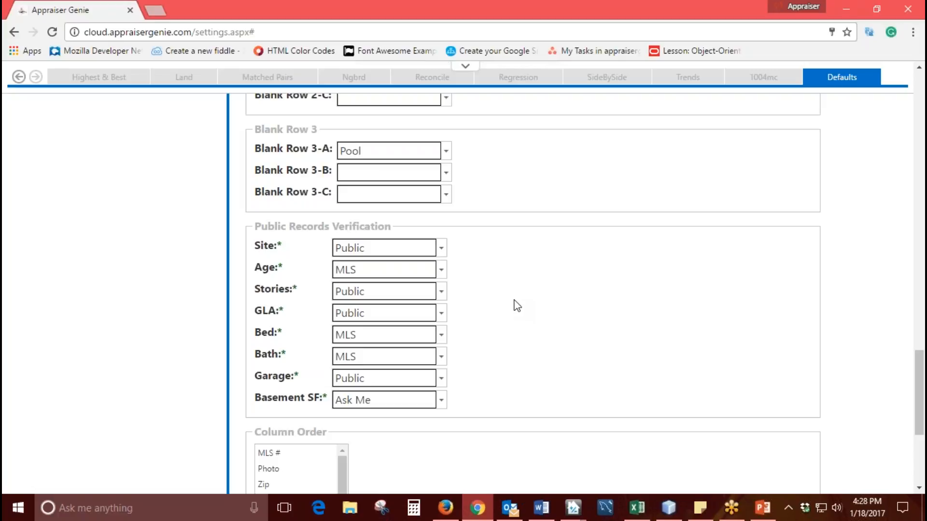
- Go back to Blank Row 2 and review the options for Blank Row 2-A
scroll(526, 302, "up", 3)
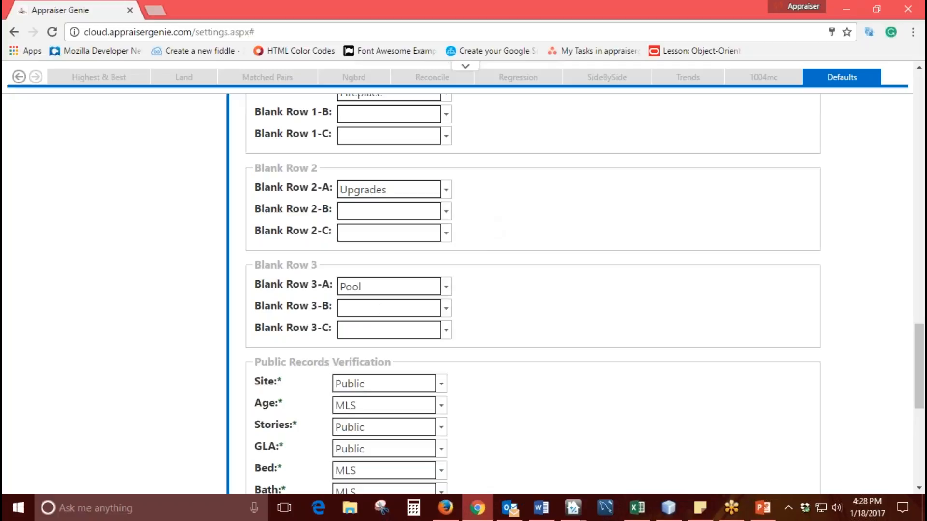
left_click(446, 190)
scroll(441, 263, "up", 1)
scroll(441, 264, "down", 1)
left_click(510, 207)
left_click(394, 192)
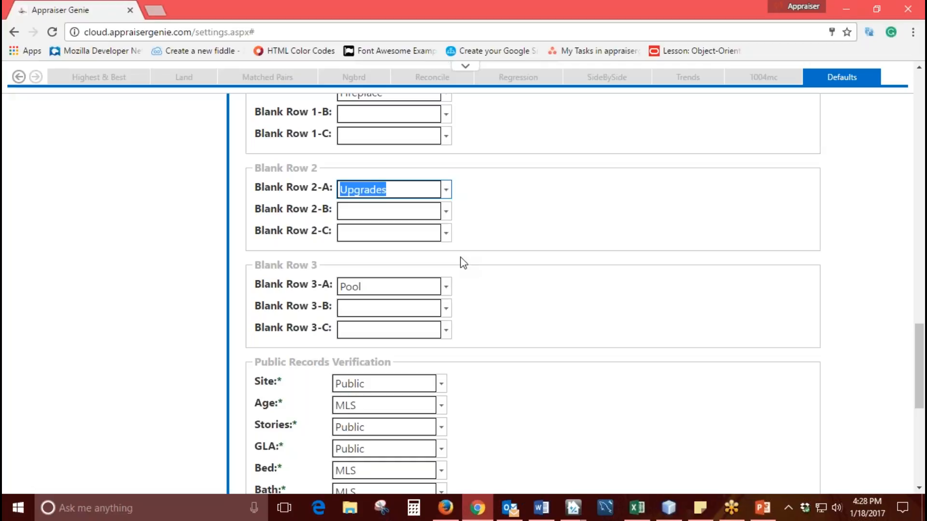
- Check the blank label rows below Fireplace in TOTAL, then return to Appraiser Genie and inspect the Blank Row 2-A choices
left_click(573, 507)
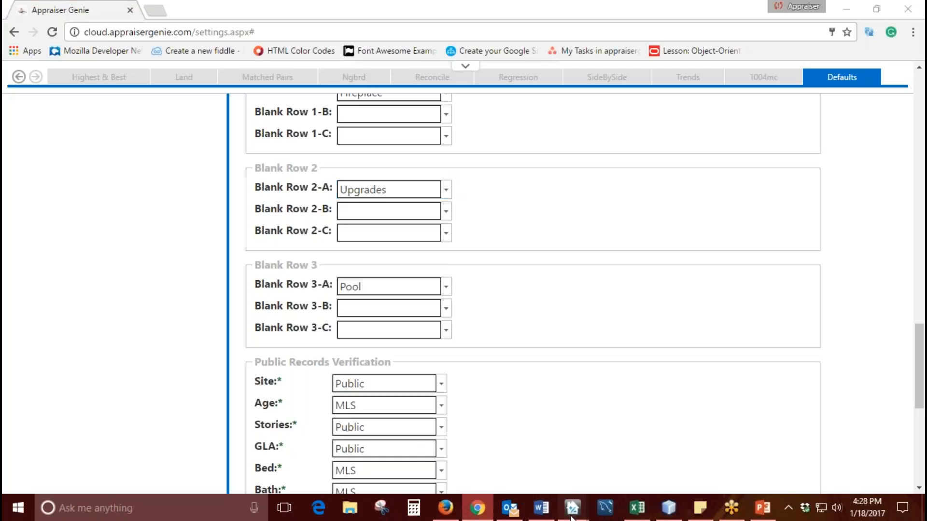
left_click(251, 397)
left_click(254, 385)
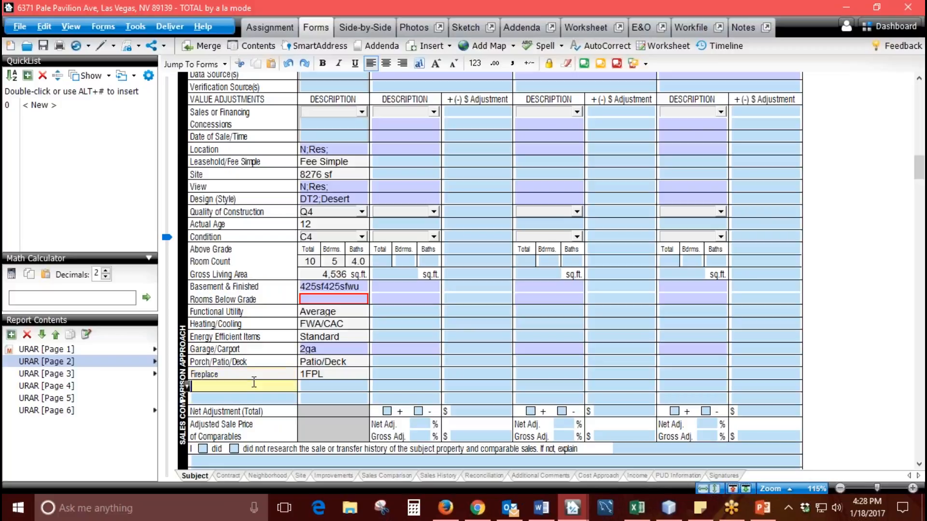
left_click(477, 508)
left_click(446, 193)
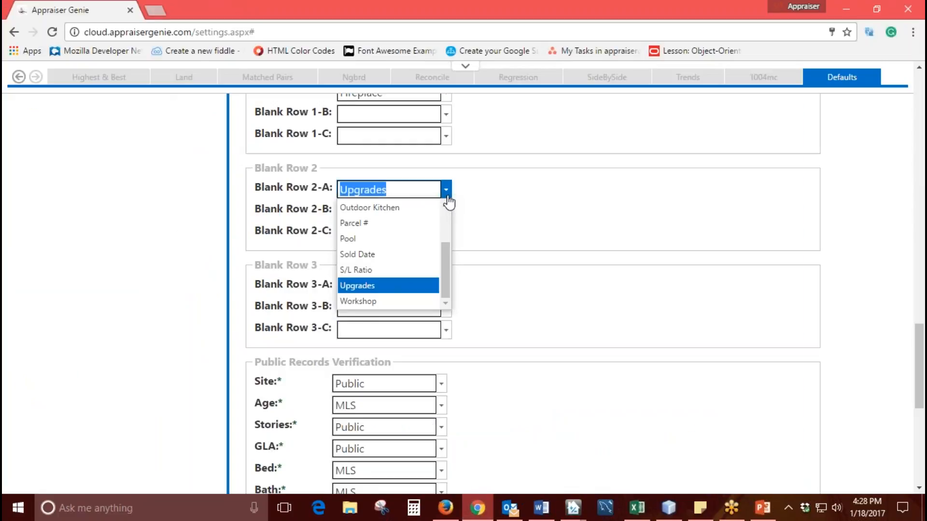
left_click(448, 196)
left_click(503, 244)
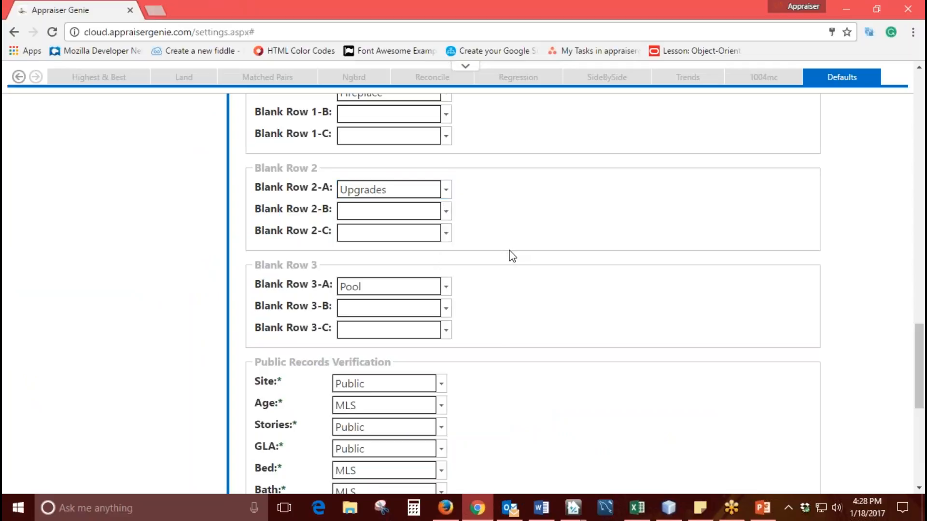
- Review the source options for Site under Public Records Verification and select Public
scroll(503, 275, "down", 4)
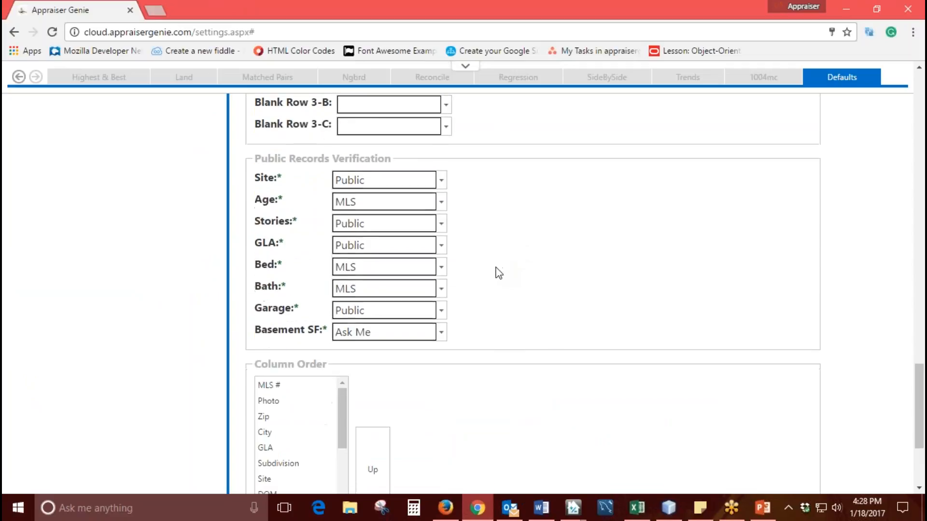
left_click_drag(401, 159, 261, 168)
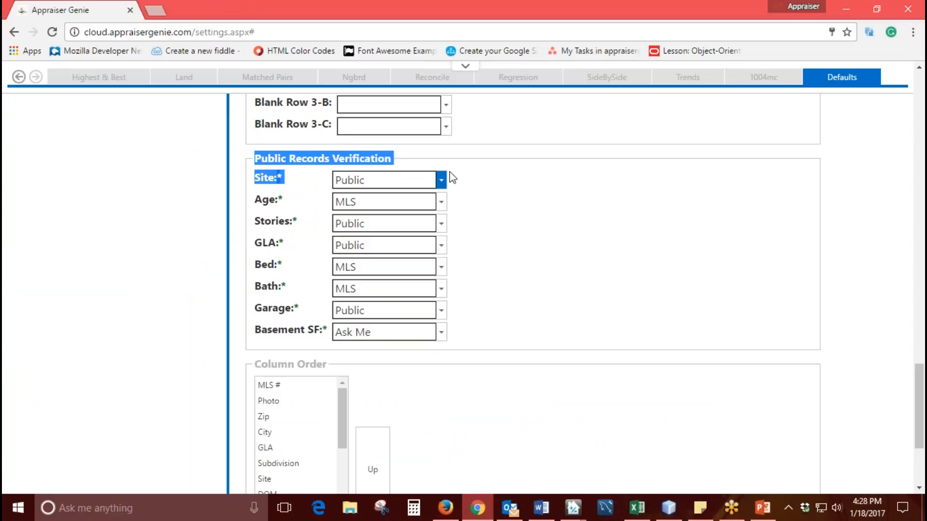
left_click(493, 171)
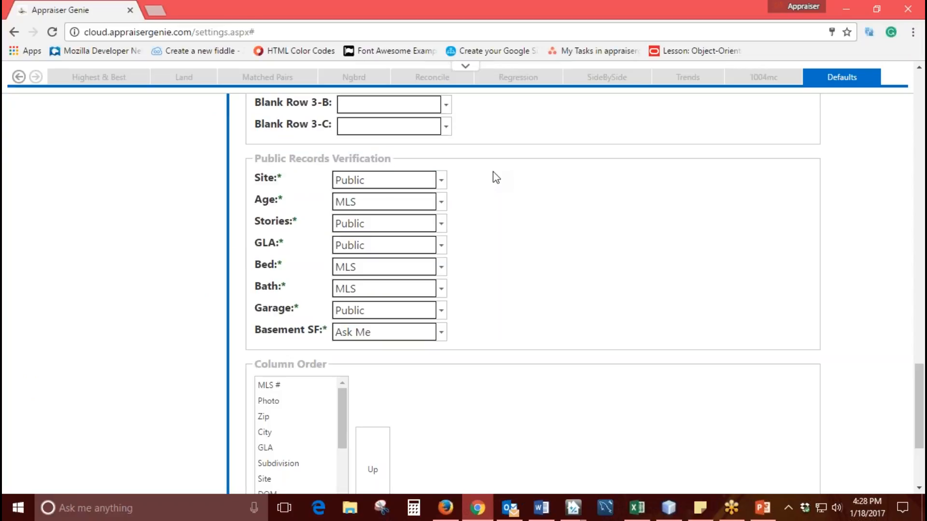
left_click(441, 181)
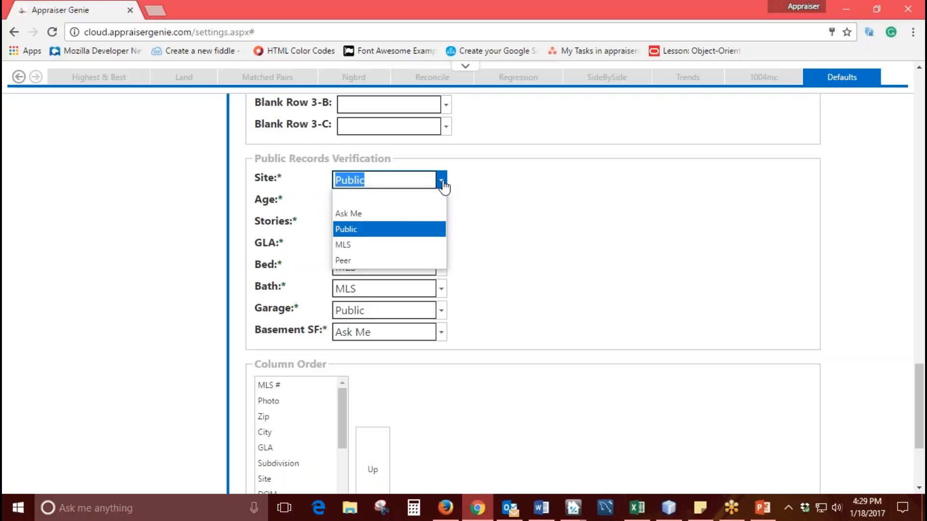
left_click_drag(282, 179, 254, 178)
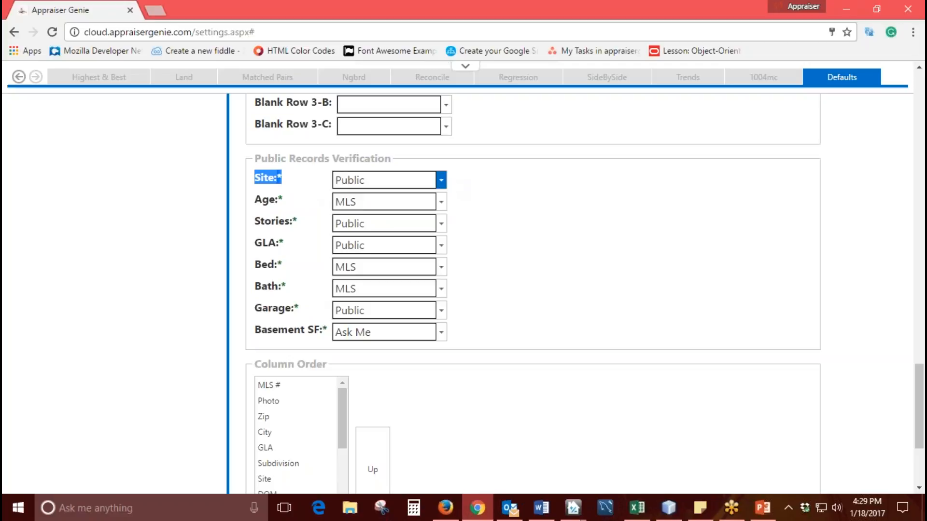
left_click(441, 180)
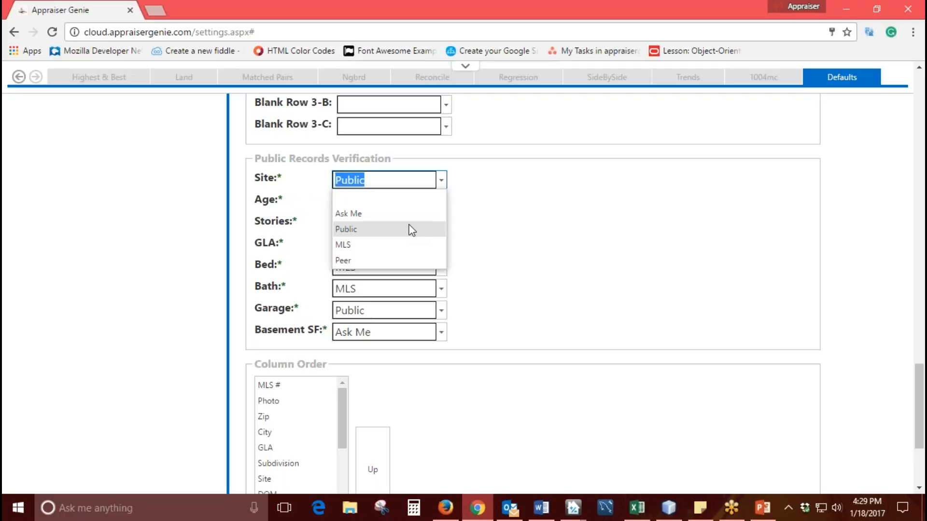
left_click(497, 216)
left_click(443, 184)
left_click(404, 235)
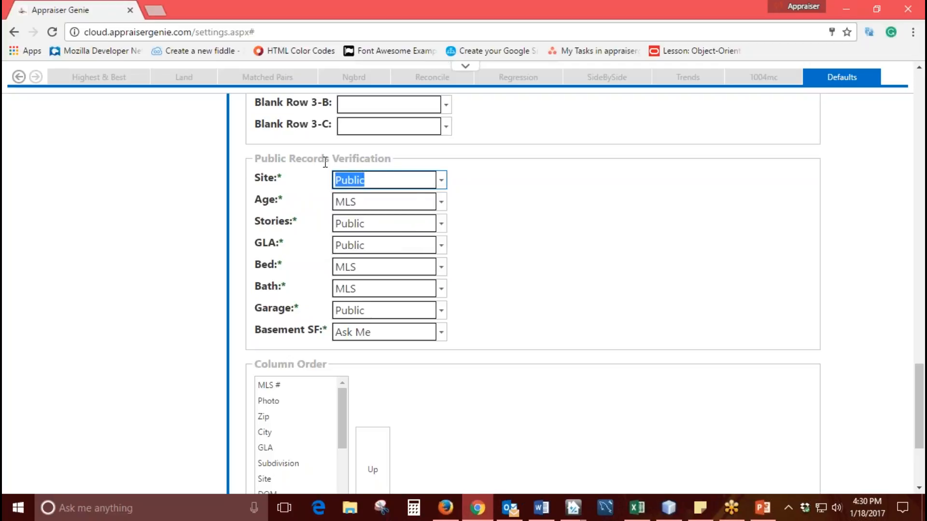
- Examine the Site, Age and Stories source settings under Public Records Verification
left_click_drag(282, 176, 255, 177)
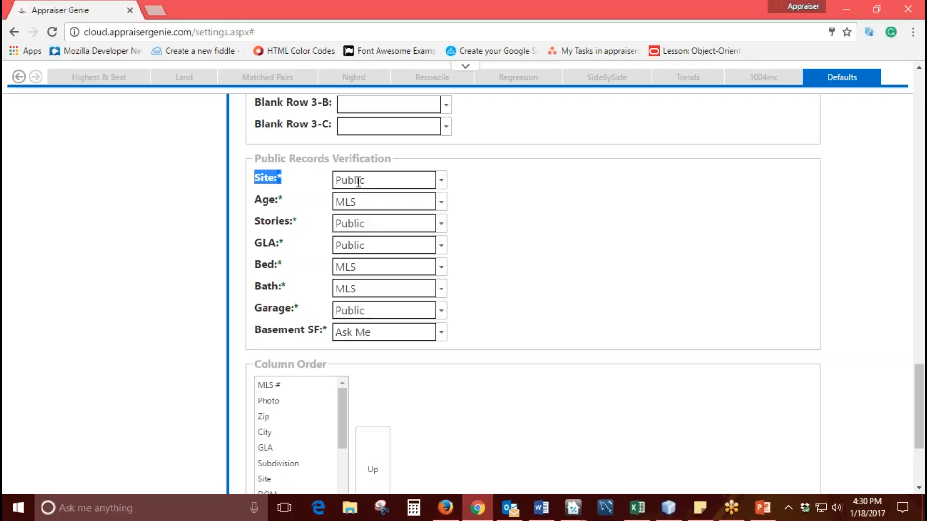
left_click_drag(284, 200, 255, 200)
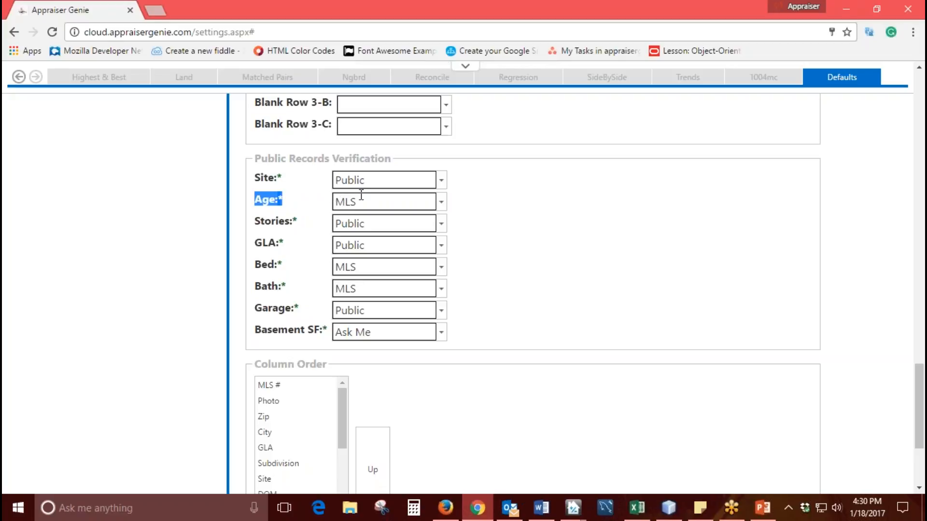
left_click_drag(291, 228, 255, 222)
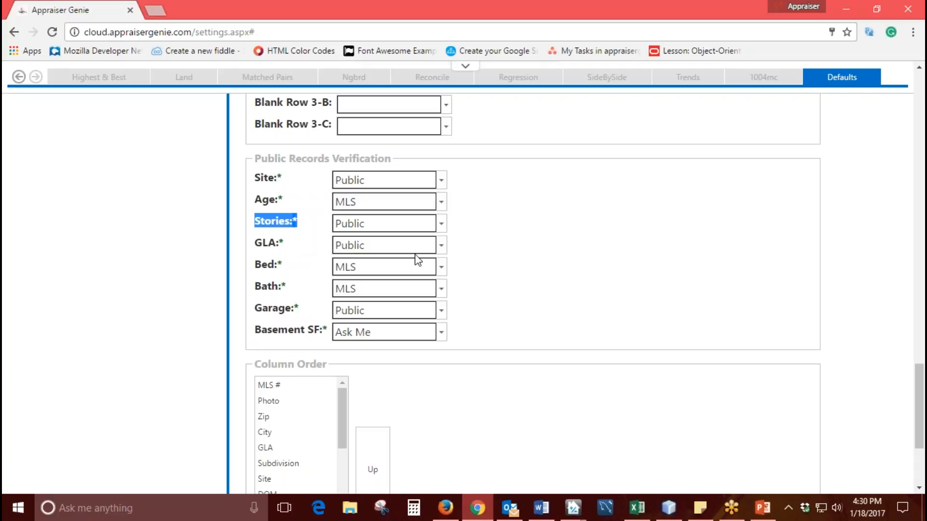
- Set the GLA source under Public Records Verification to Ask Me
left_click(441, 245)
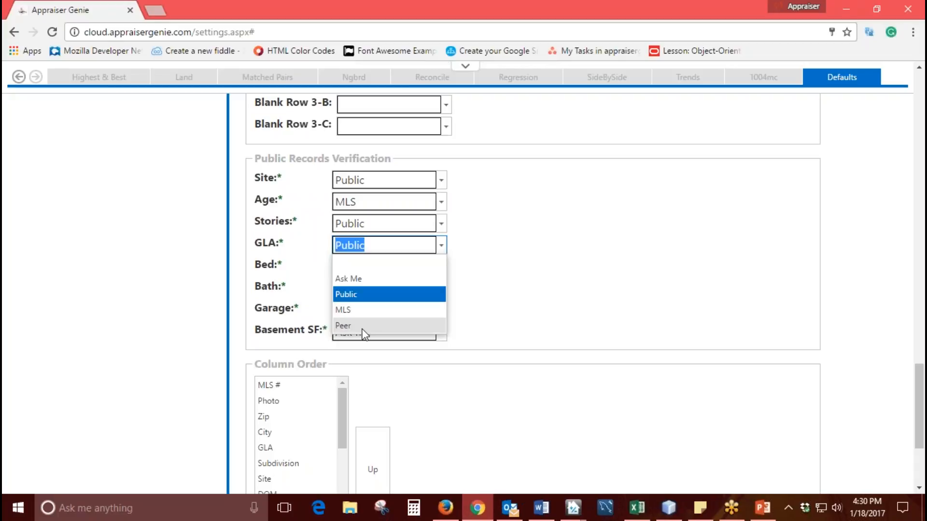
left_click(367, 278)
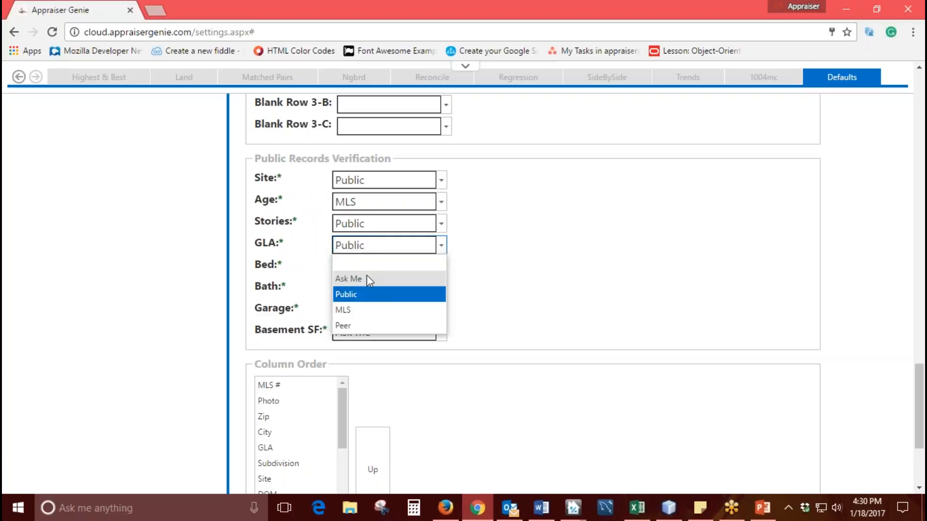
left_click_drag(255, 245, 282, 242)
left_click(279, 242)
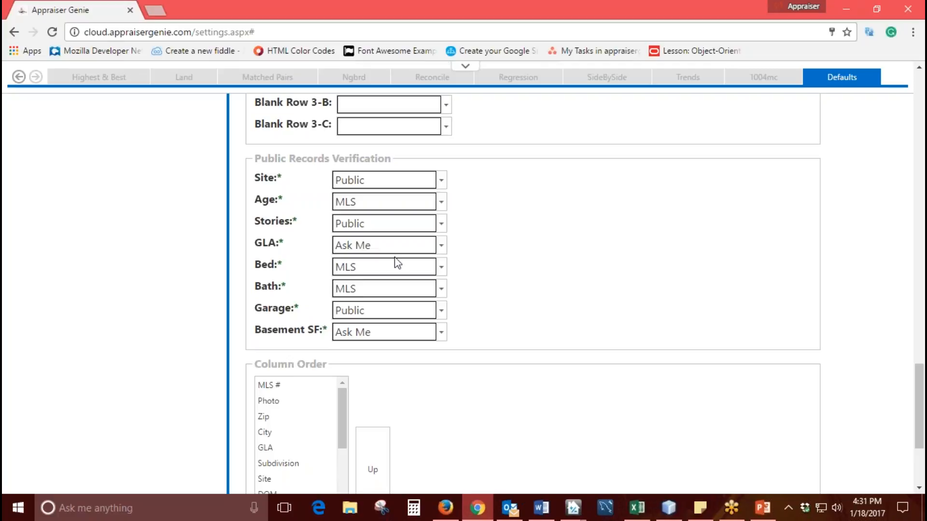
- Set the GLA source back to Public, and check the Basement SF source under Public Records Verification
left_click(442, 246)
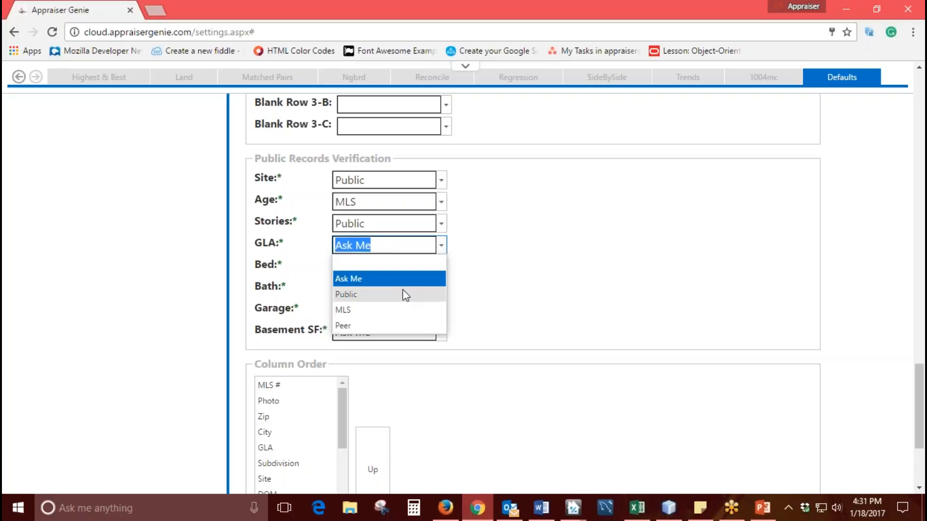
left_click(496, 279)
left_click(442, 245)
left_click(376, 299)
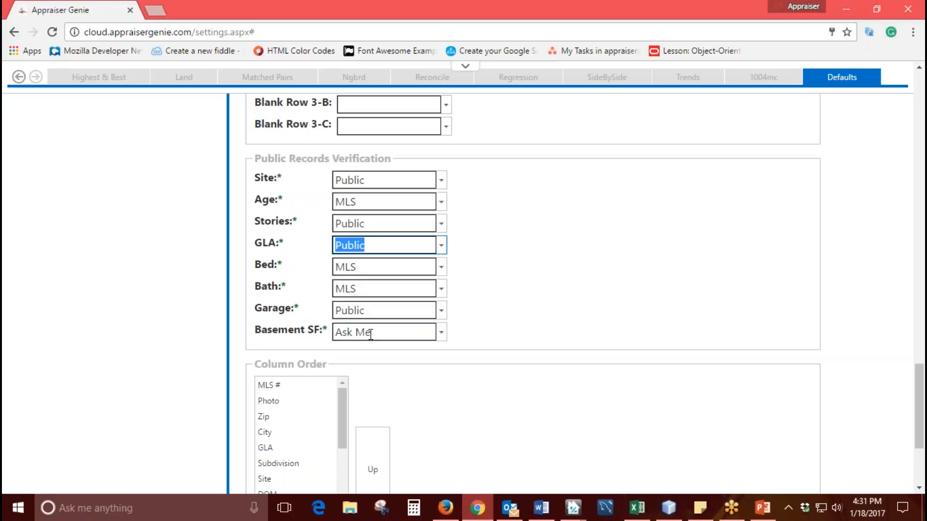
left_click_drag(332, 336, 246, 333)
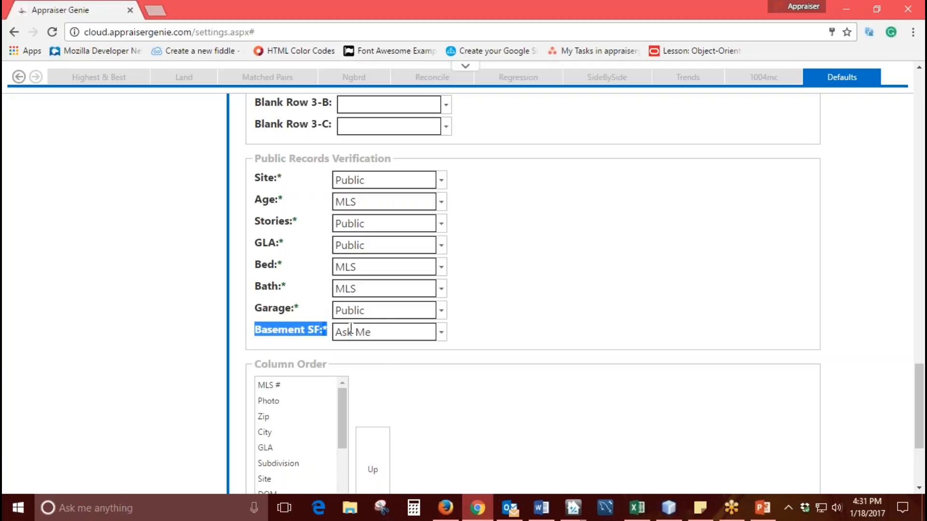
left_click(541, 334)
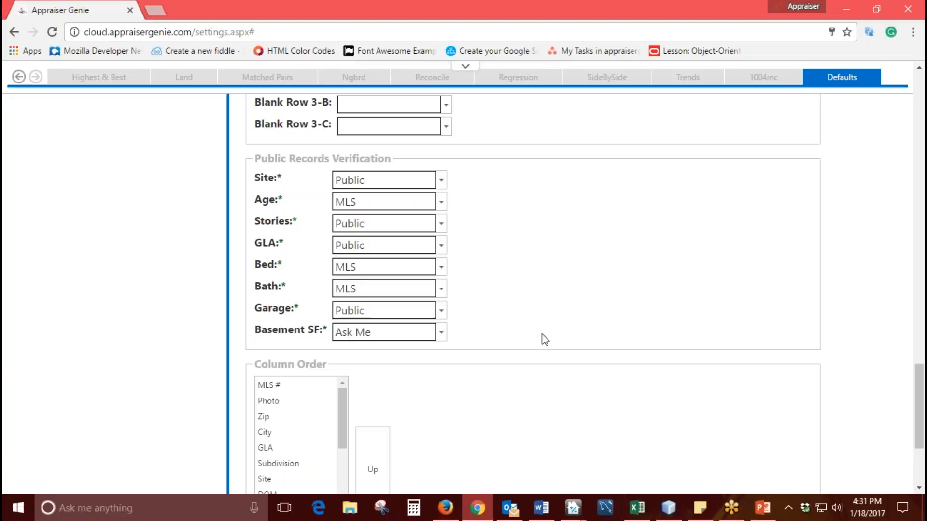
- Review the fields in the Column Order list and select DOM
scroll(542, 334, "down", 4)
left_click_drag(329, 191, 255, 191)
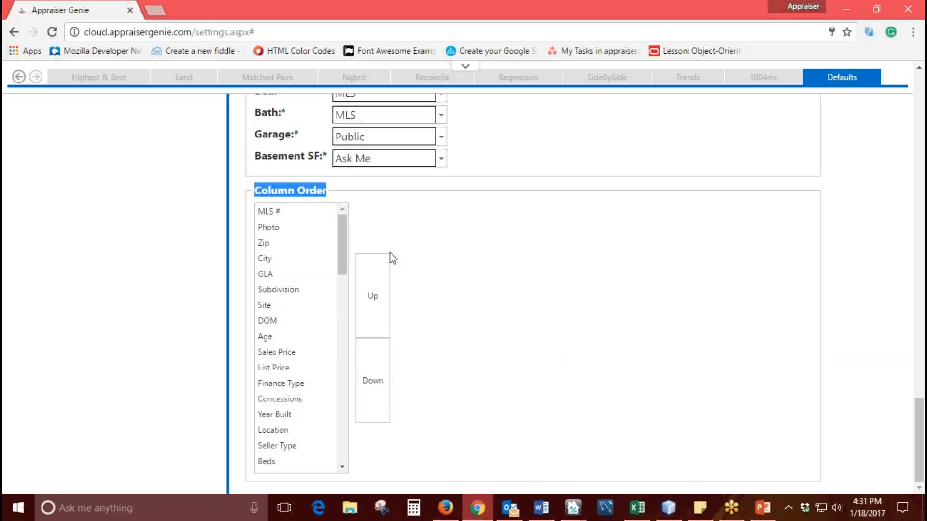
mouse_move(343, 237)
left_mouse_down()
mouse_move(339, 429)
mouse_move(347, 224)
left_mouse_up()
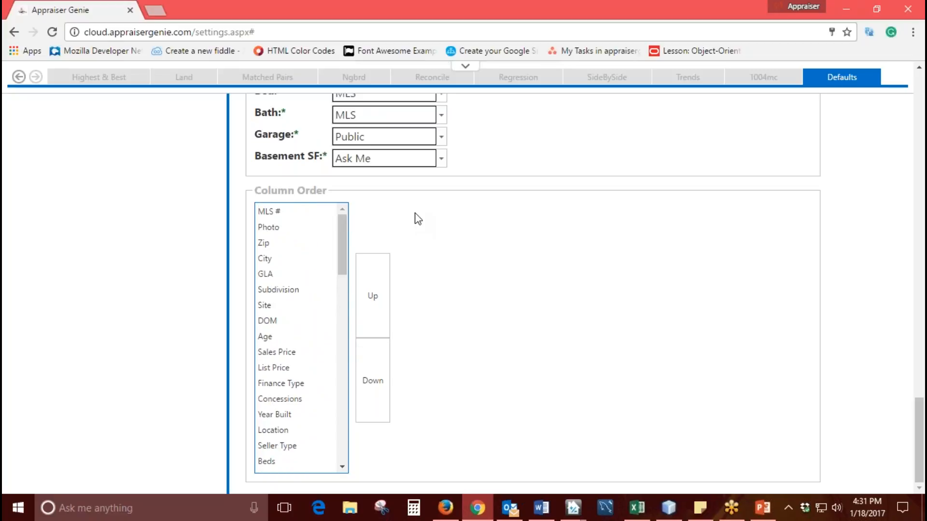
left_click(312, 275)
left_click(308, 289)
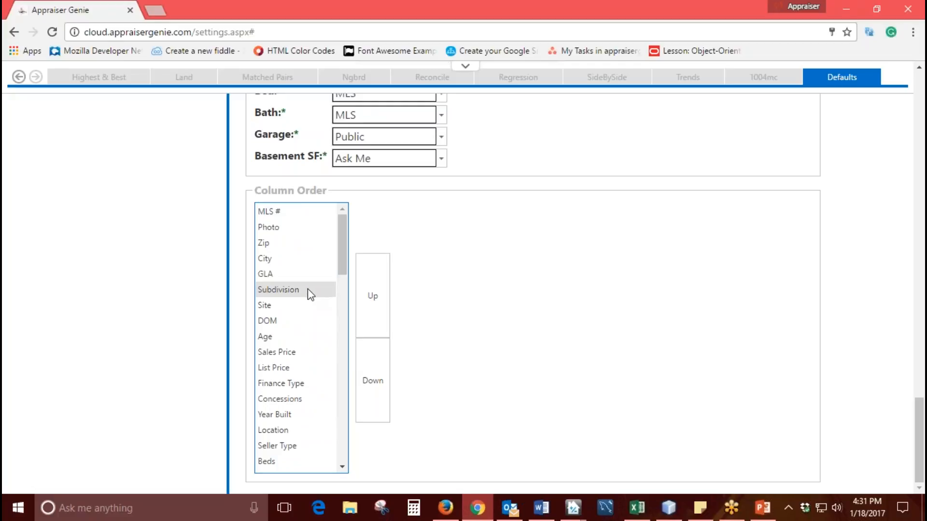
left_click(299, 309)
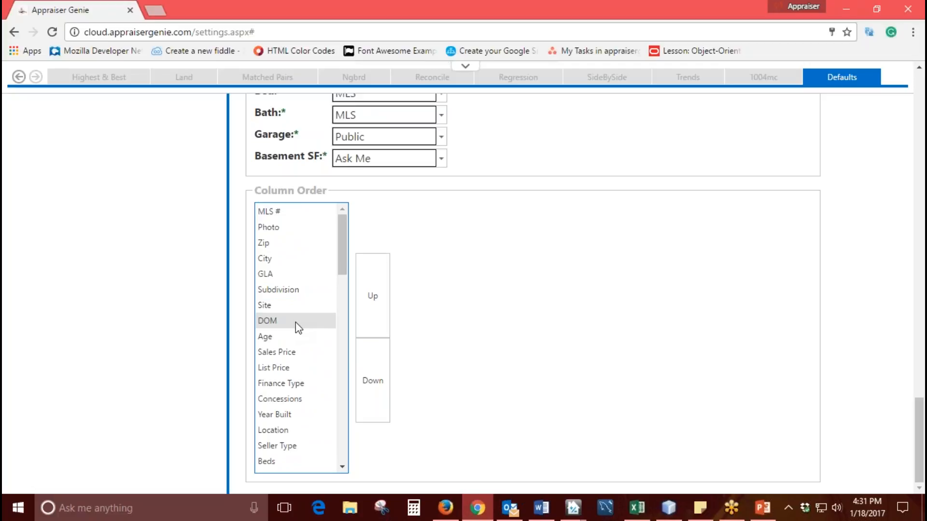
left_click(295, 324)
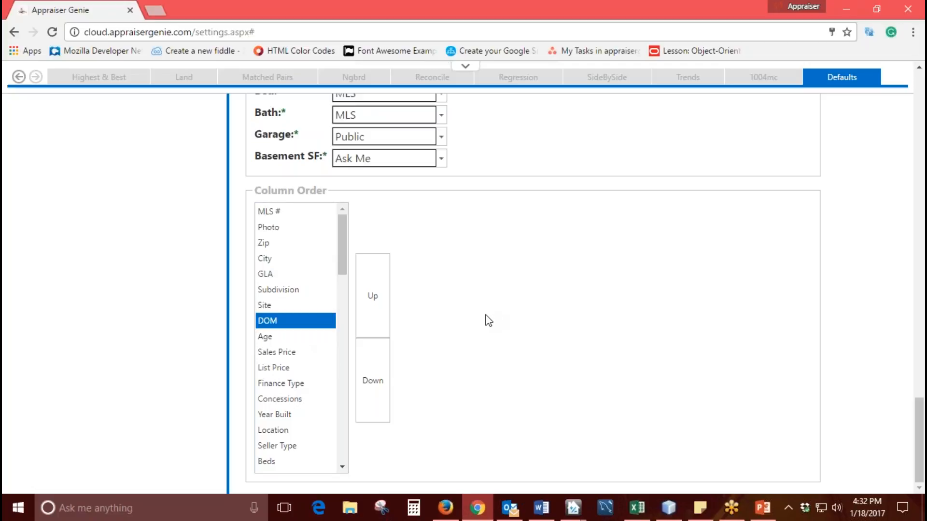
- Save the default settings
scroll(488, 320, "up", 8)
scroll(488, 321, "up", 5)
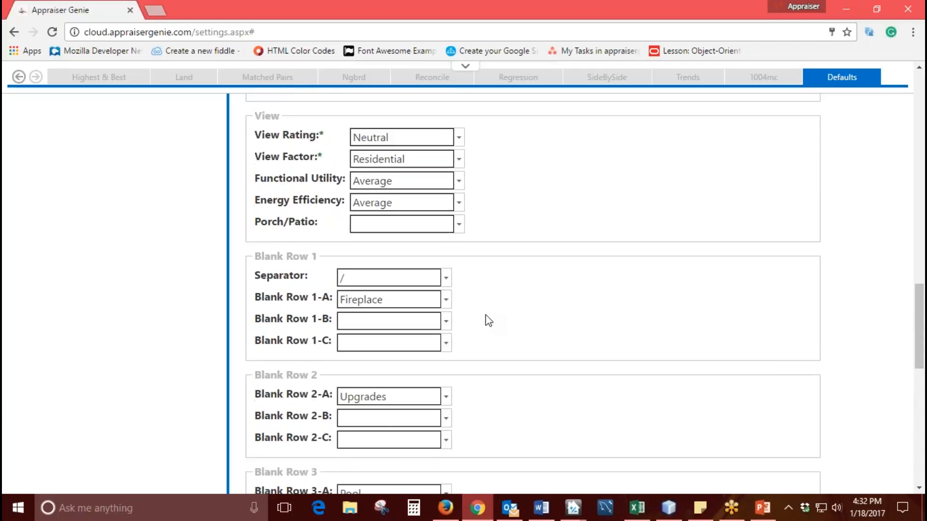
scroll(487, 356, "up", 7)
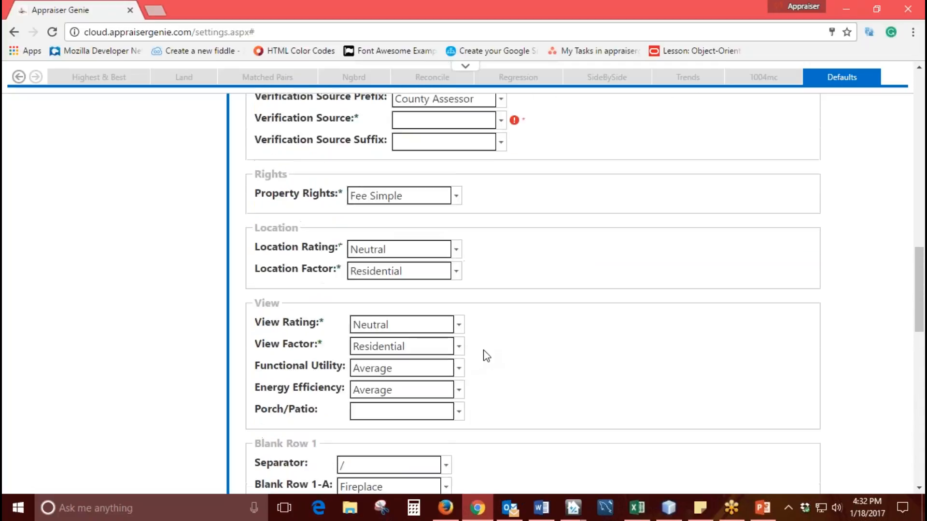
scroll(487, 356, "up", 3)
scroll(487, 356, "up", 10)
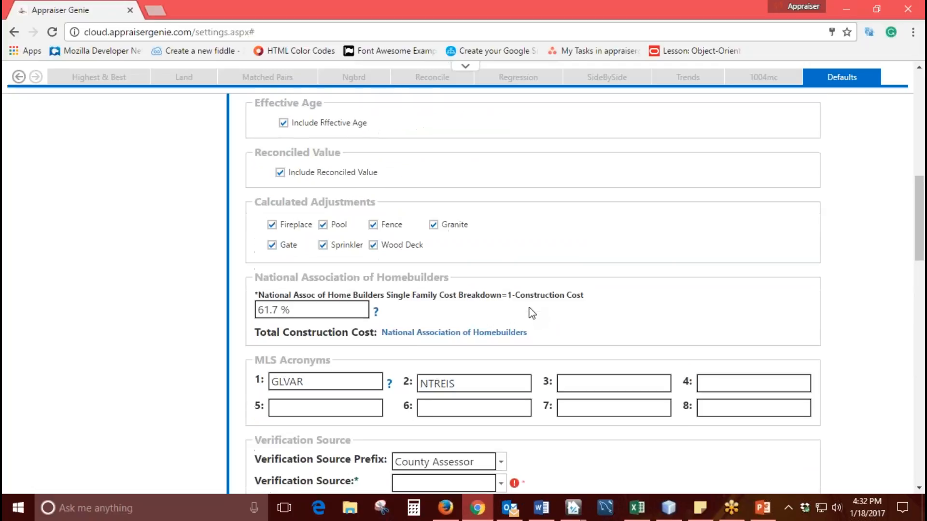
scroll(531, 312, "up", 2)
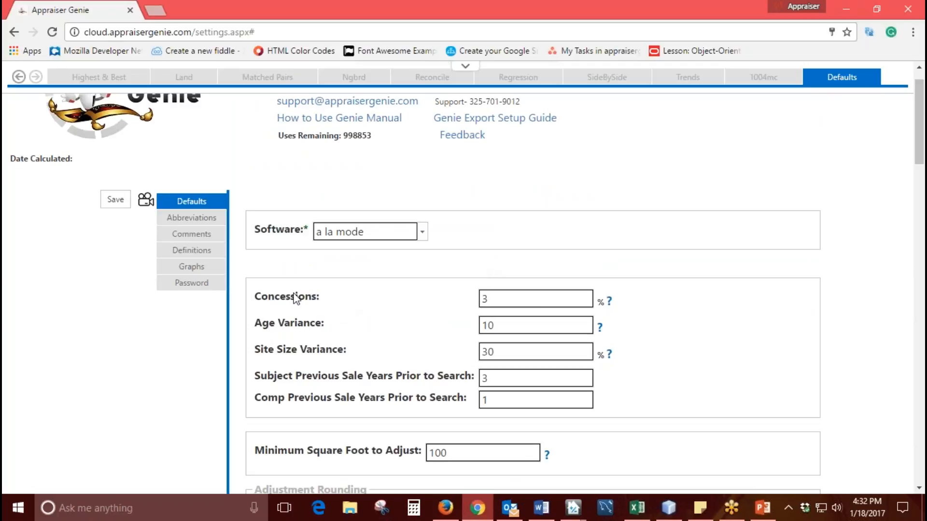
left_click(111, 201)
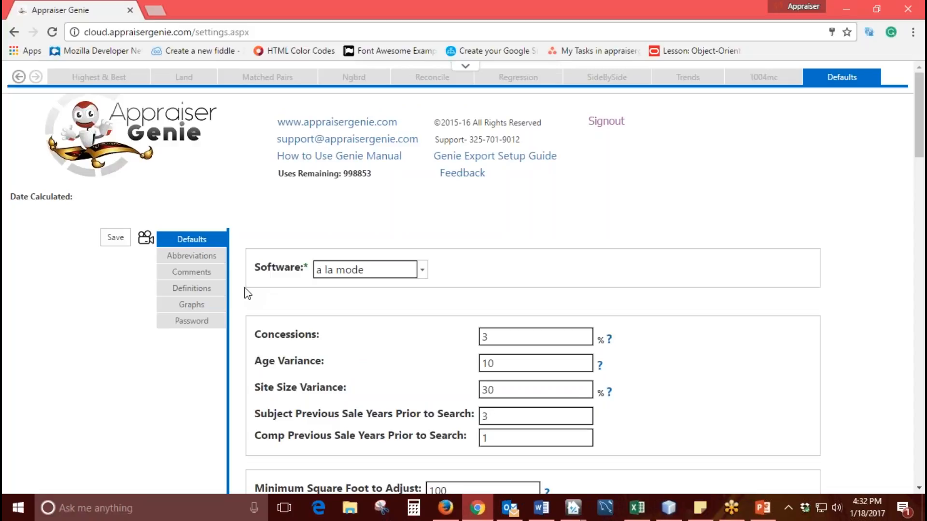
- Open the Comments settings and examine the Concession Comments template under 1004MC
left_click(207, 274)
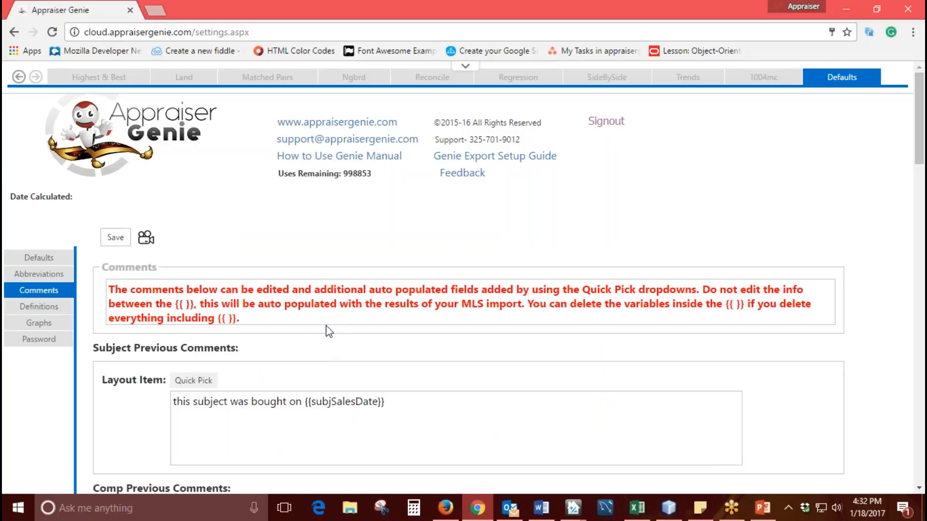
scroll(326, 325, "down", 10)
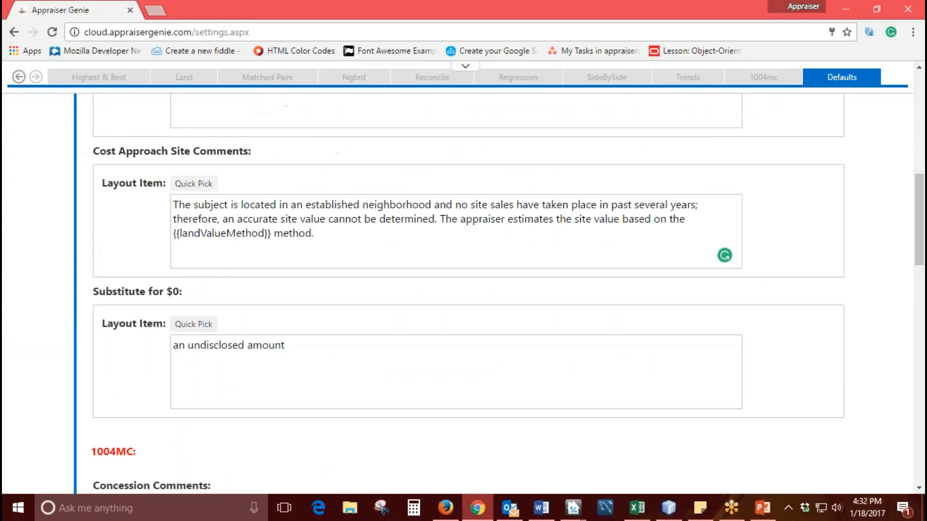
scroll(309, 212, "down", 4)
left_click_drag(92, 182, 136, 182)
left_click_drag(212, 216, 94, 218)
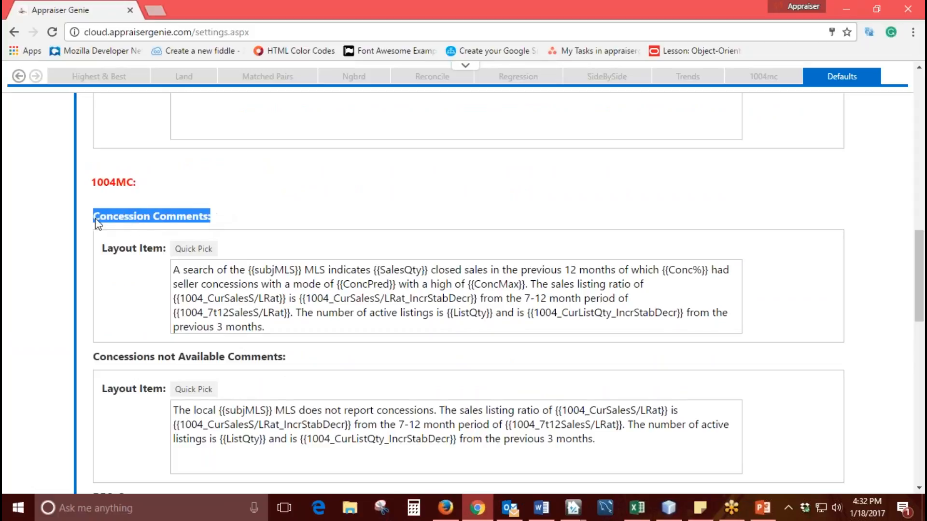
left_click(285, 217)
left_click(280, 329)
left_click_drag(281, 329, 172, 269)
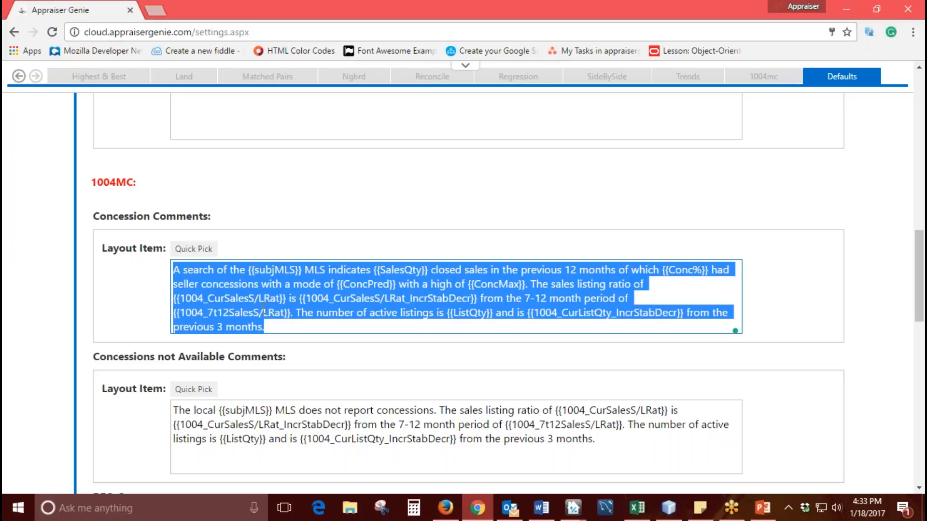
left_click(295, 330)
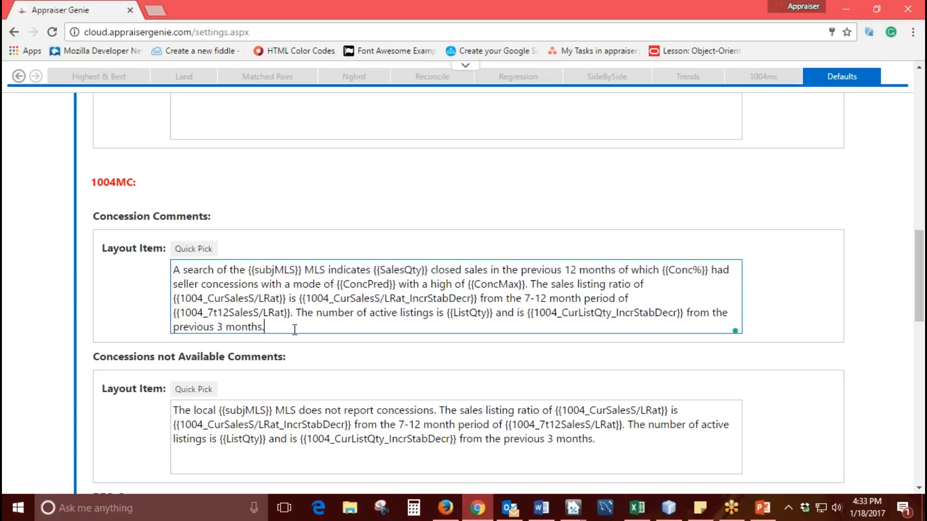
- Examine the auto-populated variables in the Concession Comments text, including {{subjMLS}}, {{Conc%}}, {{ConcMax}} and {{SalesQty}}
left_click_drag(301, 269, 248, 269)
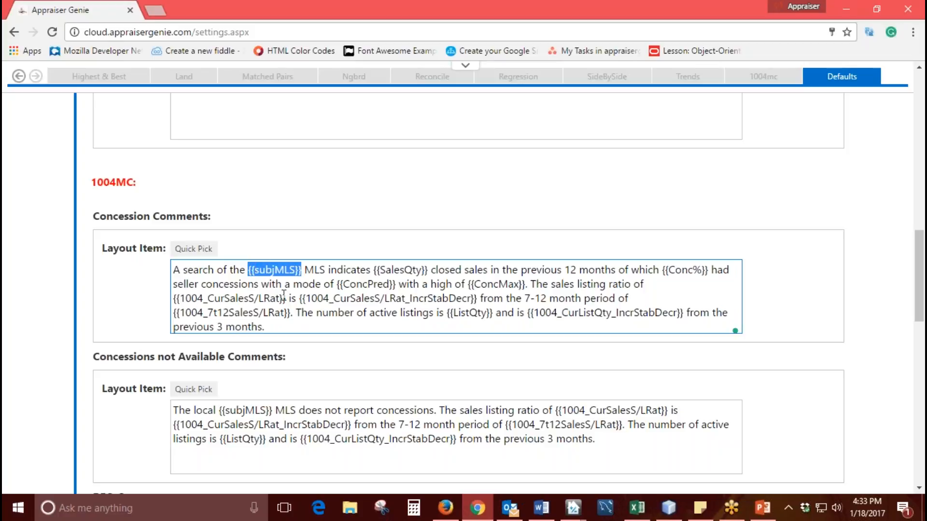
left_click_drag(662, 270, 708, 271)
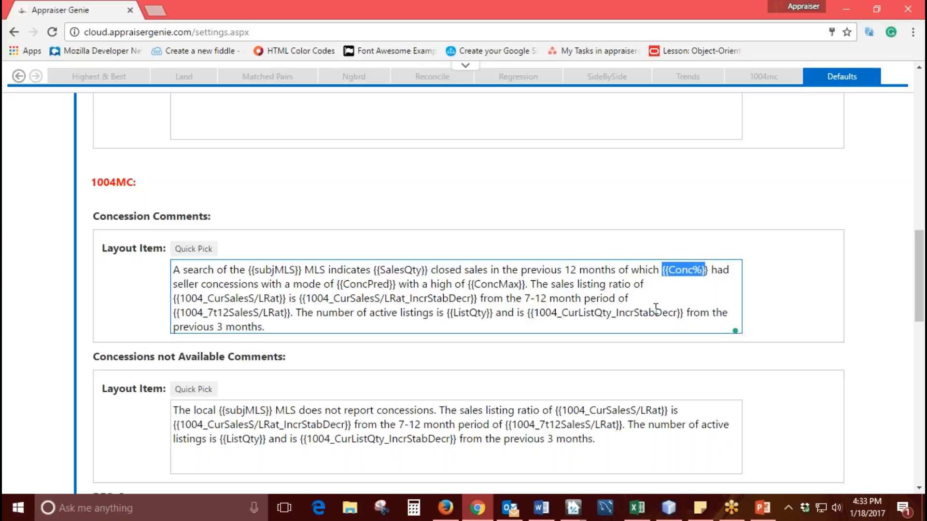
left_click_drag(526, 285, 477, 285)
left_click_drag(393, 285, 428, 270)
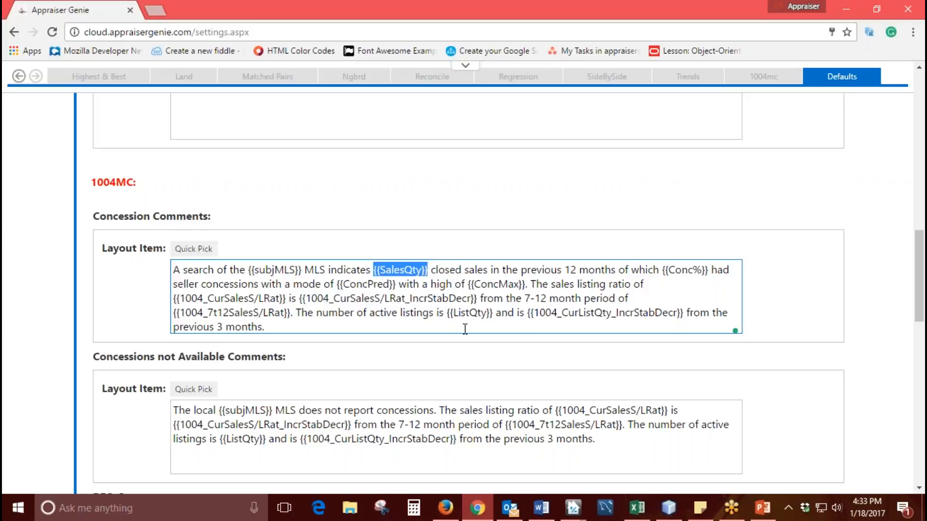
- Insert the 1004 Exposure Time Min variable at the end of the Concession Comments text
left_click(392, 329)
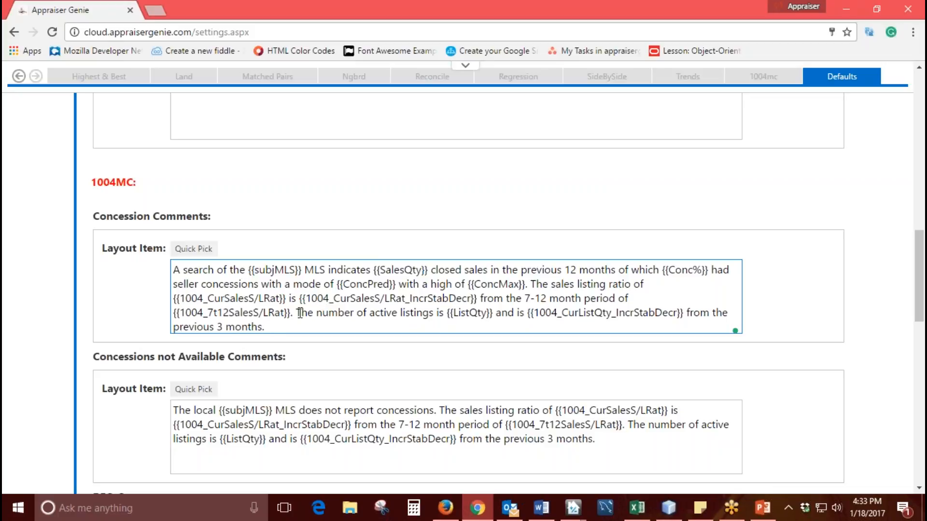
left_click(200, 254)
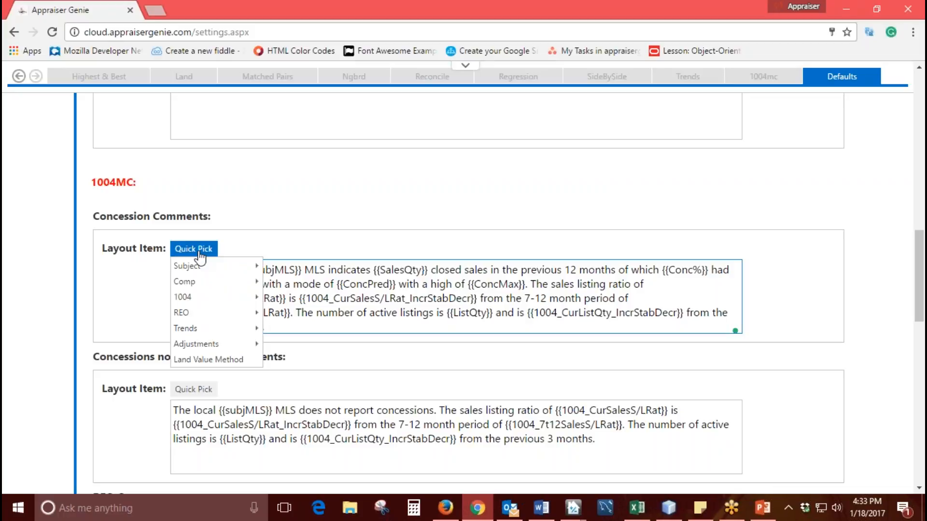
mouse_move(200, 298)
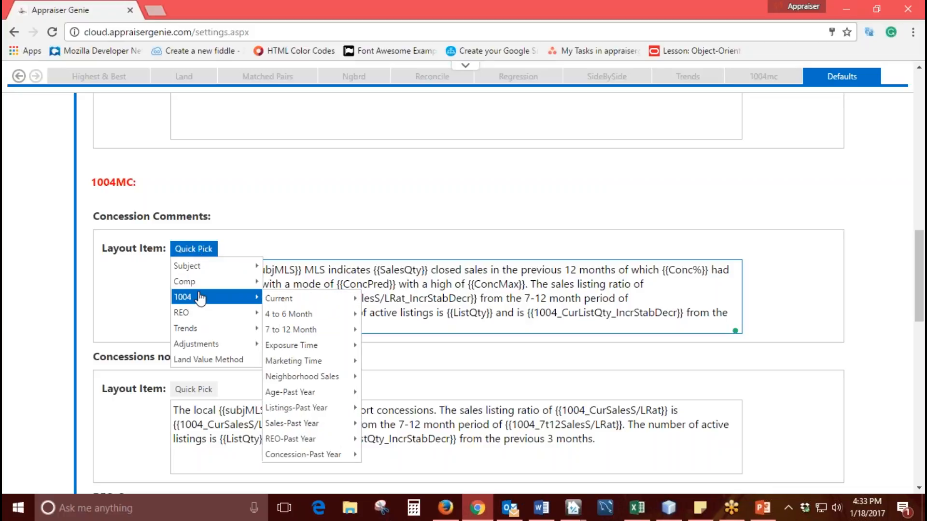
mouse_move(289, 348)
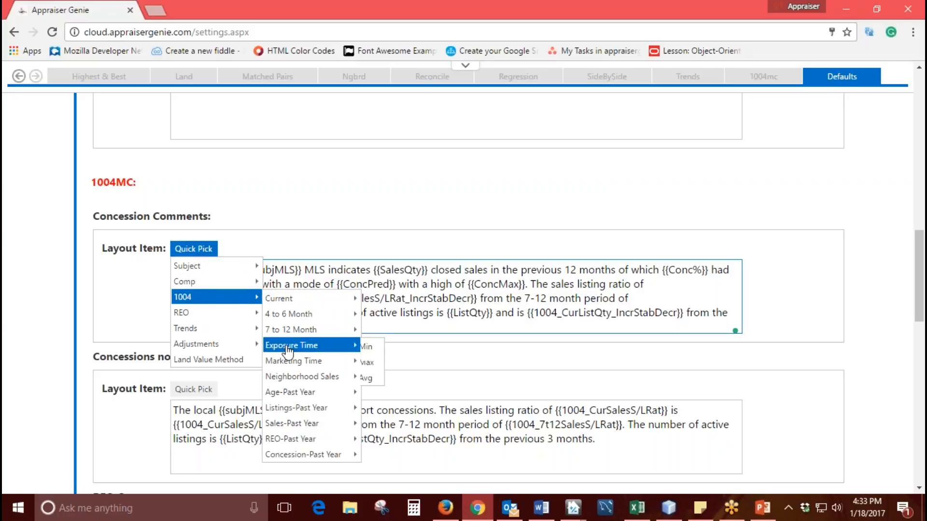
left_click(372, 355)
left_click_drag(342, 328, 265, 327)
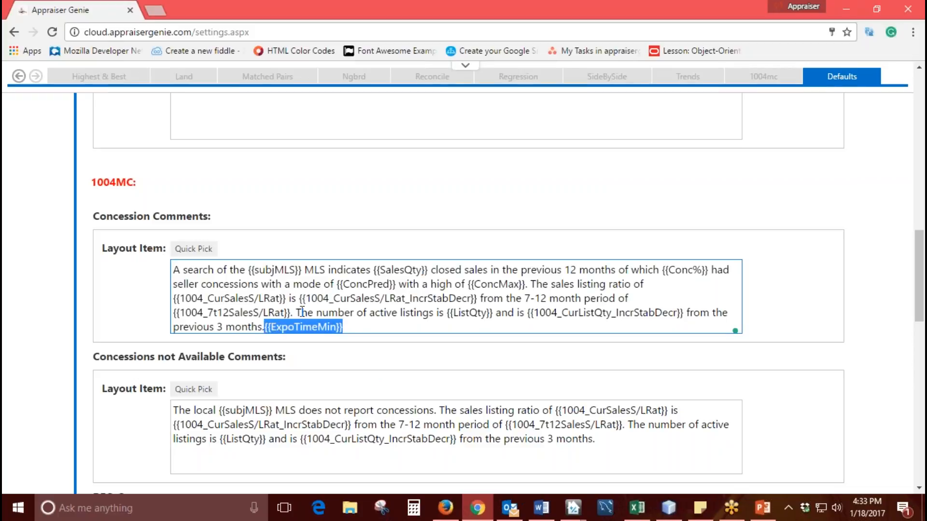
left_click(362, 327)
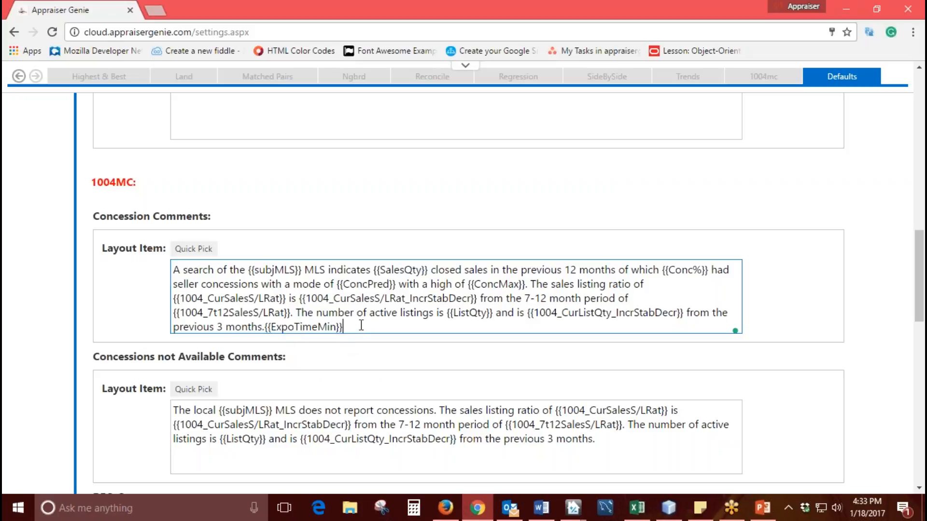
- Delete the {{ExpoTimeMin}} variable from the end of the Concession Comments text
left_click_drag(344, 327, 265, 327)
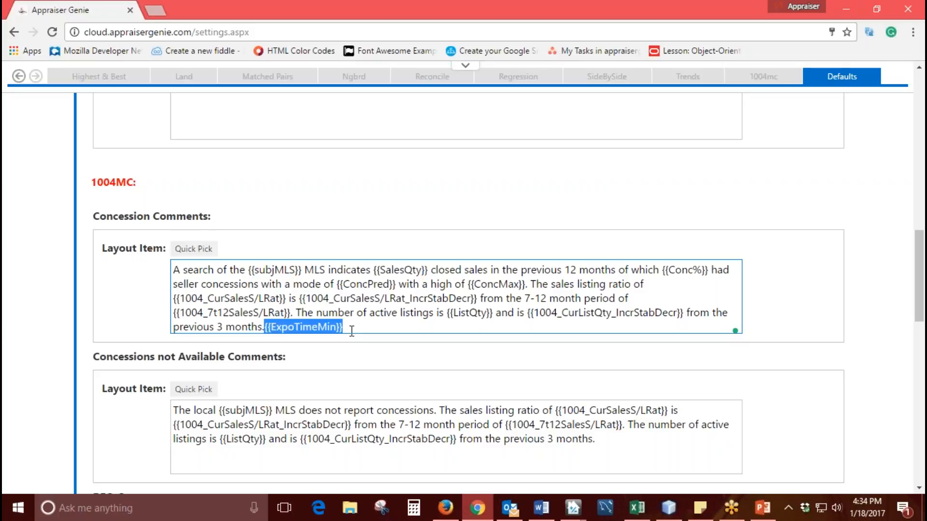
key("BackSpace")
- Open the Graphs settings and review the period and graph type choices for each graph
scroll(101, 334, "up", 15)
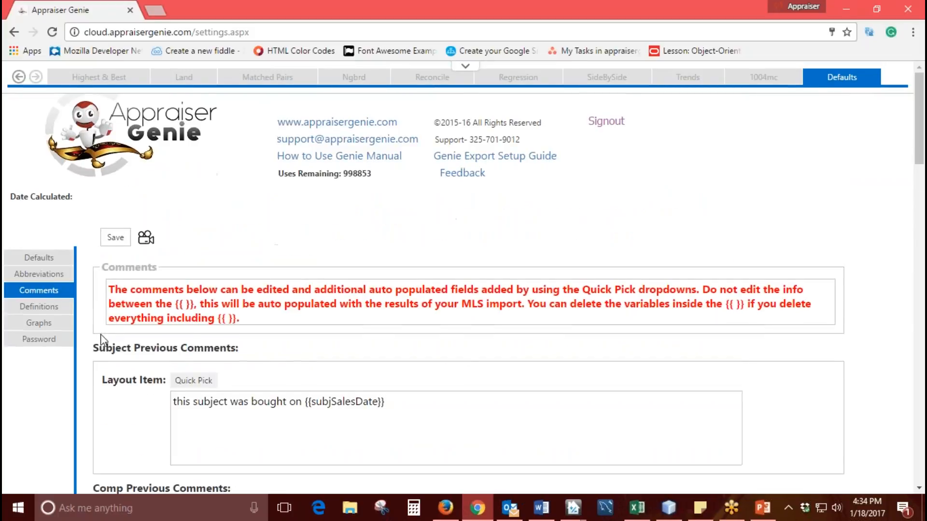
left_click(56, 323)
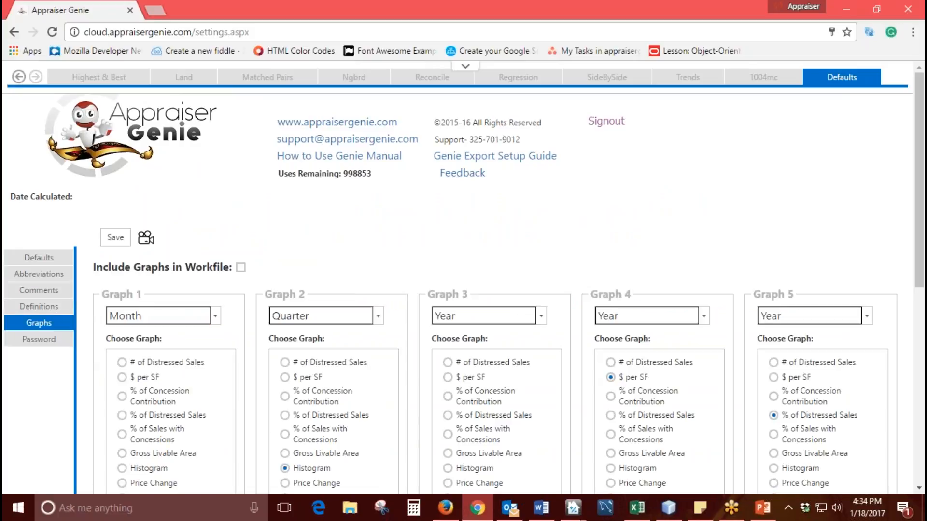
scroll(217, 348, "down", 4)
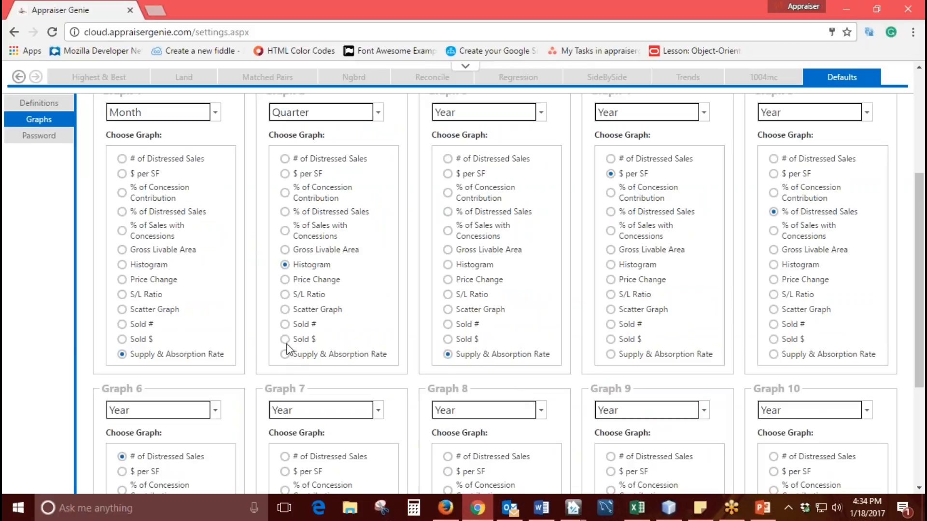
- Set Graph 1 to the Quarter period and choose Histogram as its graph type
scroll(287, 350, "down", 3)
scroll(288, 348, "up", 5)
left_click(215, 193)
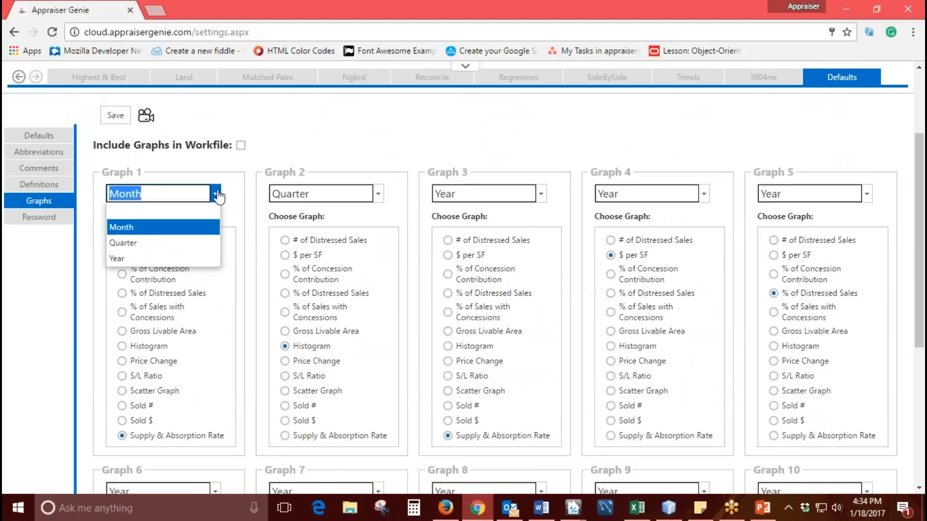
left_click(172, 245)
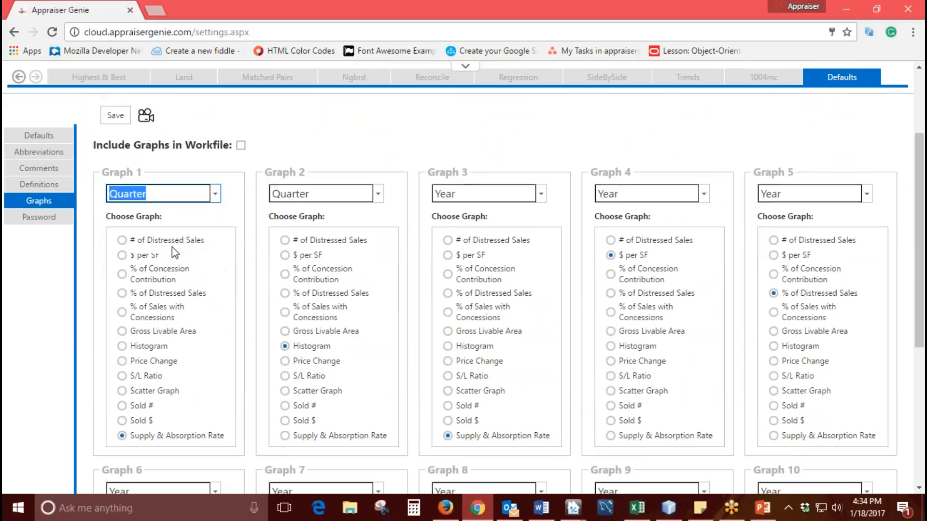
left_click(122, 346)
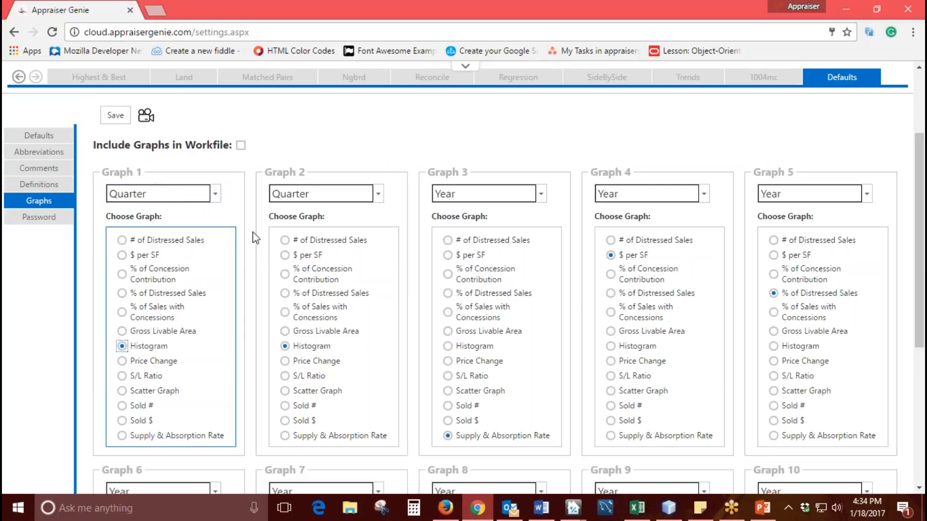
- Set Graph 2 to the Quarter period with the $ per SF graph type and save the graph settings
left_click(378, 194)
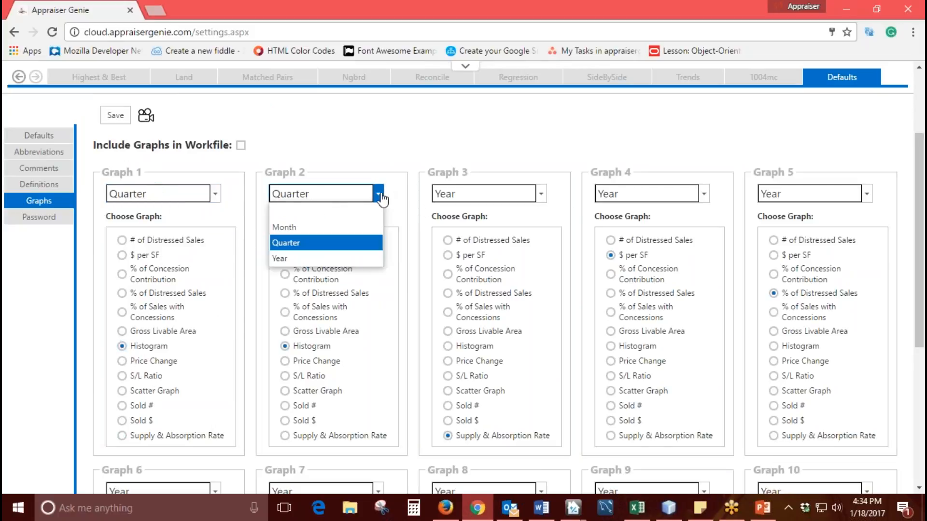
left_click(344, 244)
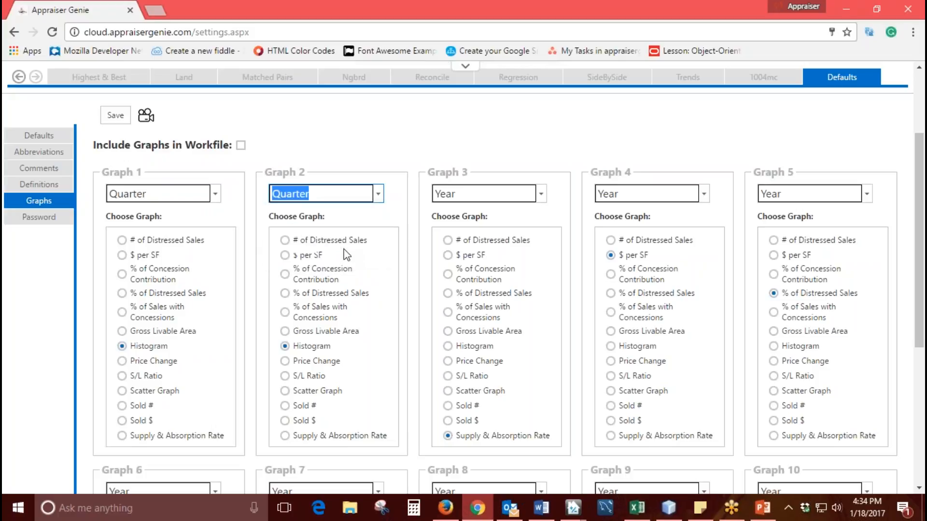
left_click(284, 256)
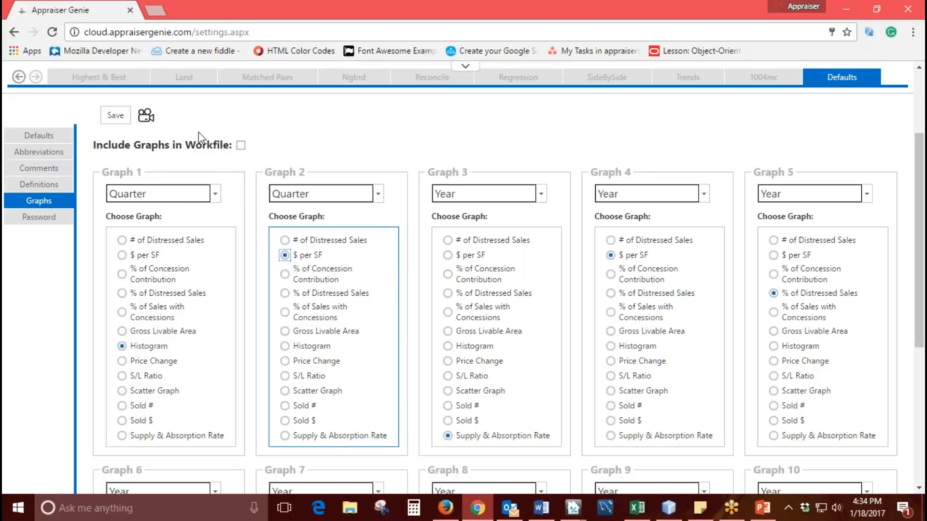
left_click(120, 121)
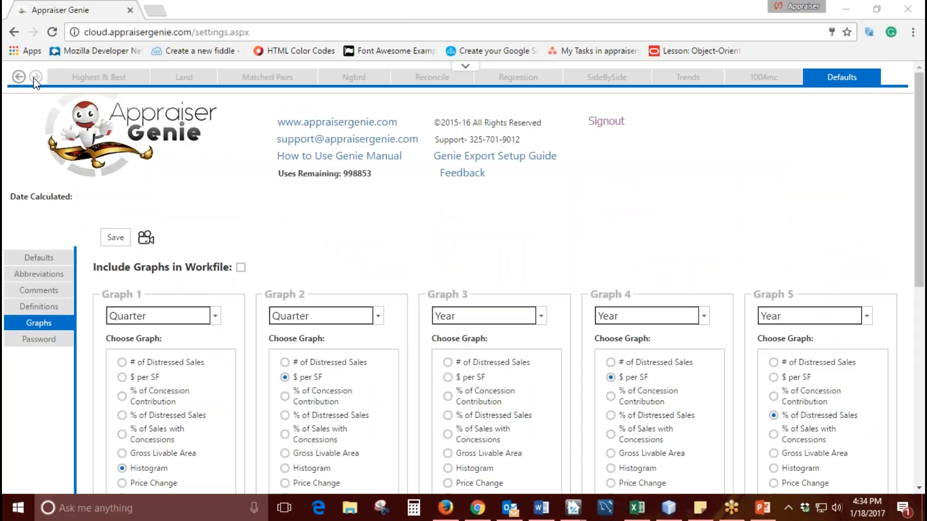
- Leave the Defaults settings and open the Input page at the start of the section list
left_click(19, 79)
left_click(19, 78)
left_click(19, 78)
left_click(20, 78)
left_click(20, 78)
left_click(19, 78)
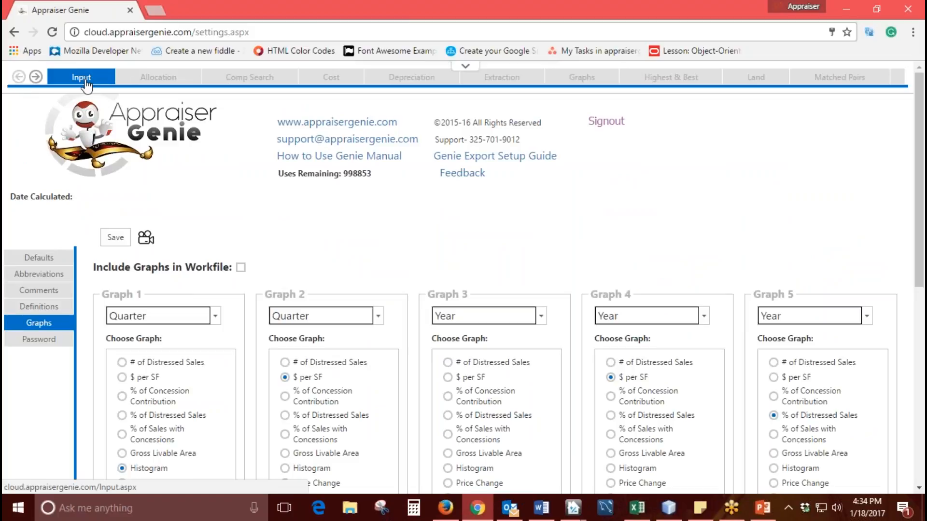
left_click(36, 77)
left_click(36, 77)
left_click(37, 78)
left_click(38, 78)
left_click(38, 78)
left_click(38, 78)
left_click(37, 78)
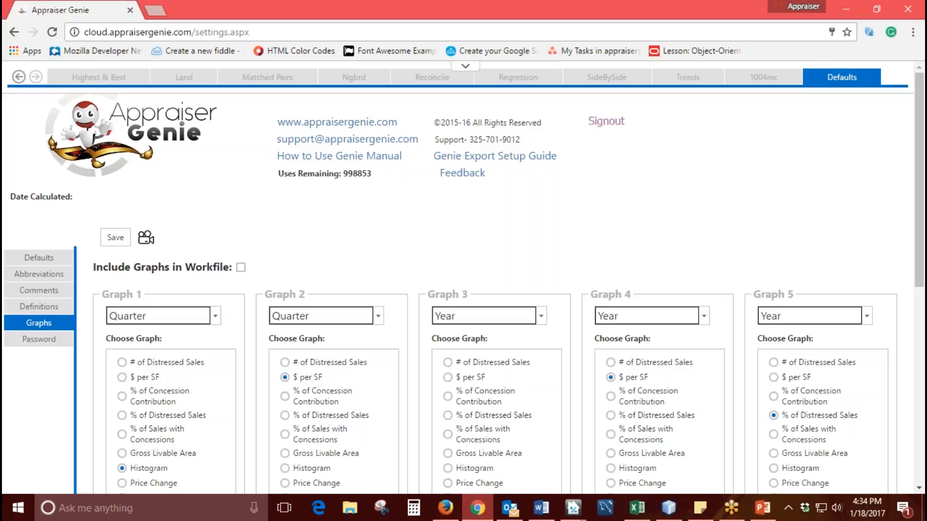
left_click(19, 79)
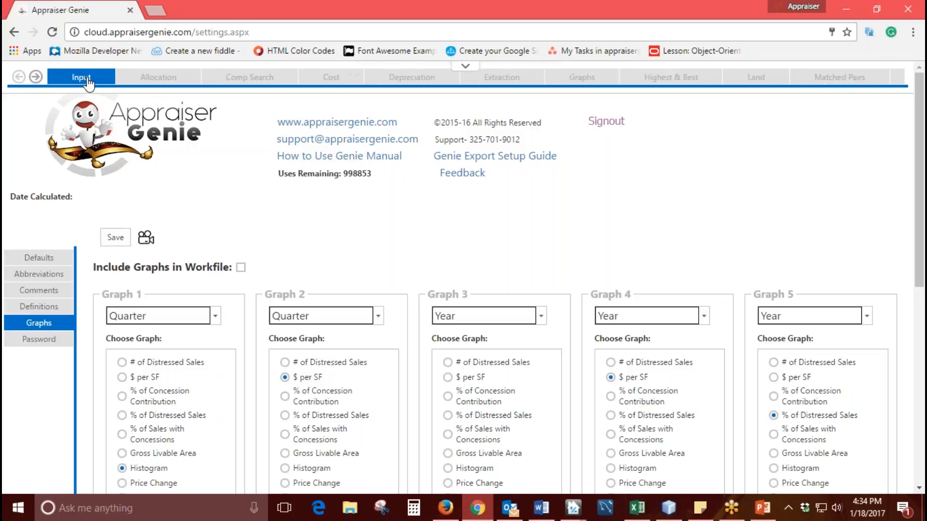
left_click(86, 81)
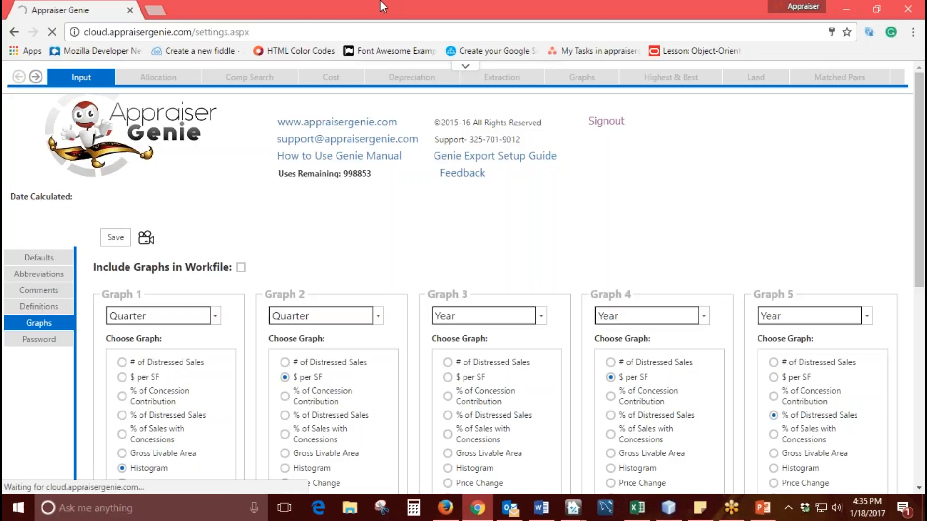